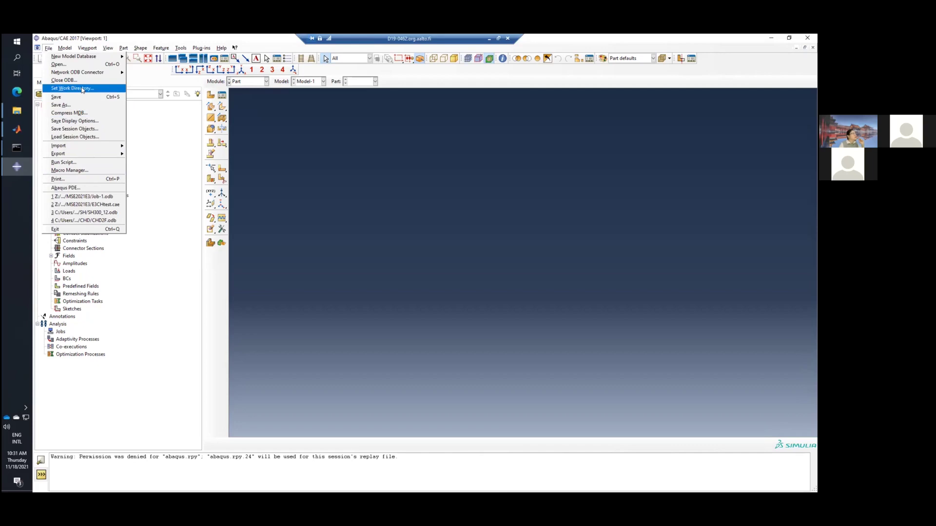
Set the work directory to the existing MSE2021E3 folder inside Documents on the Z: drive
click(82, 89)
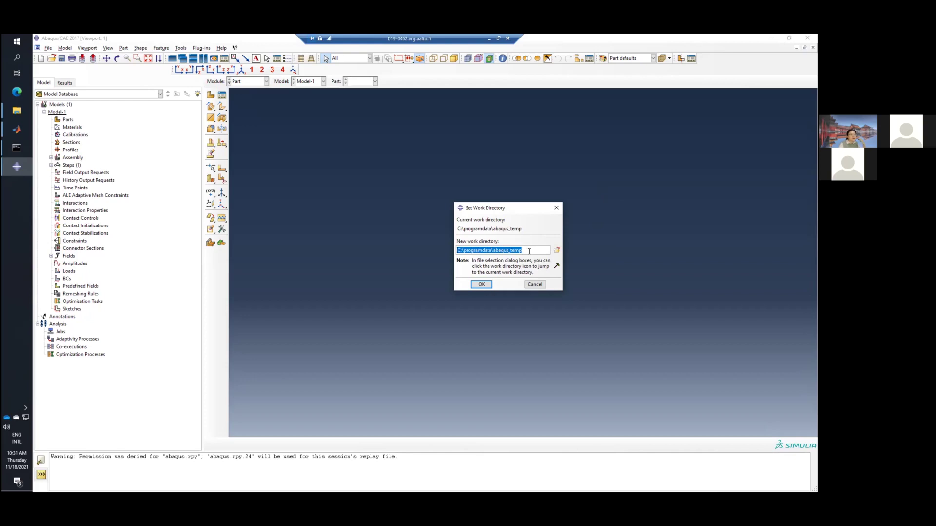
click(556, 250)
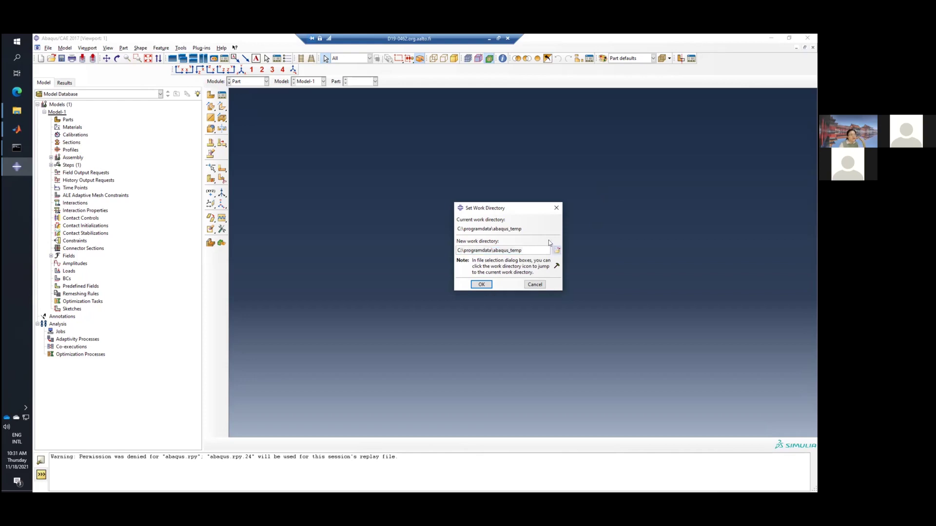
drag(512, 187, 603, 199)
click(585, 212)
click(559, 244)
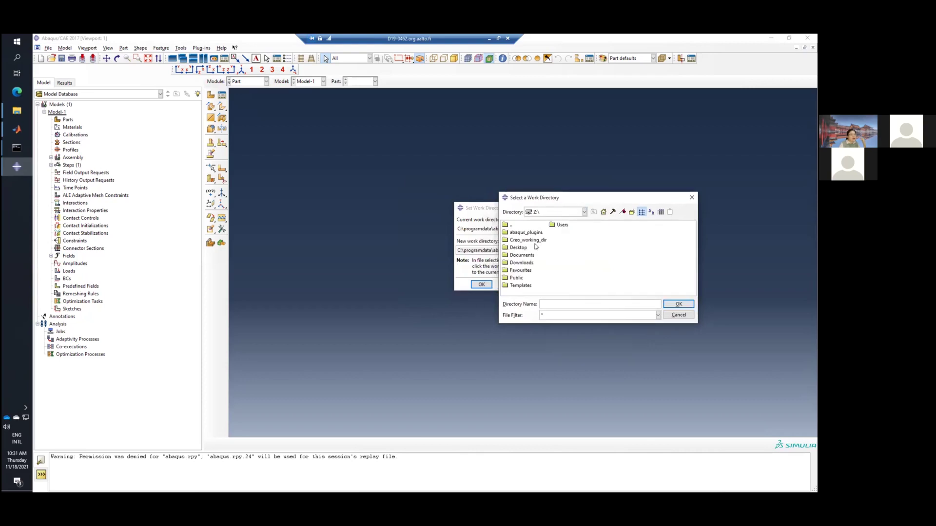
double_click(522, 256)
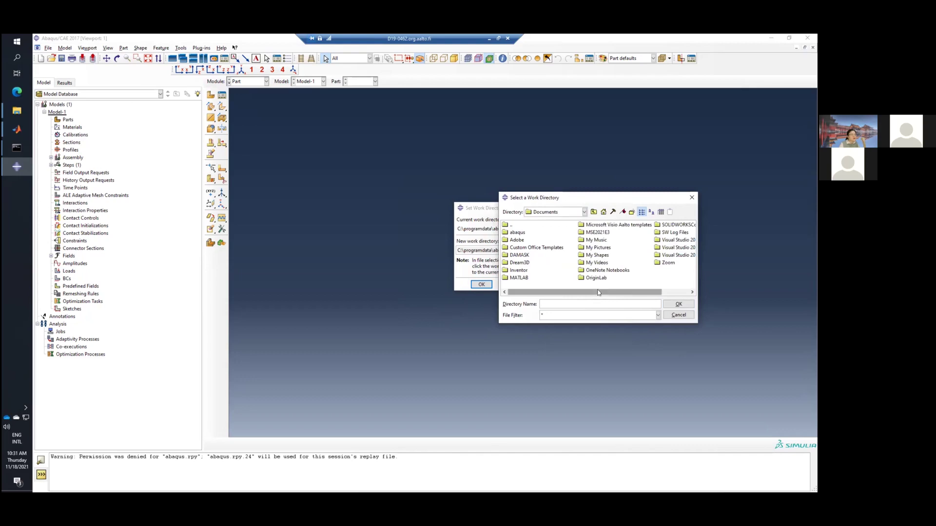
click(631, 213)
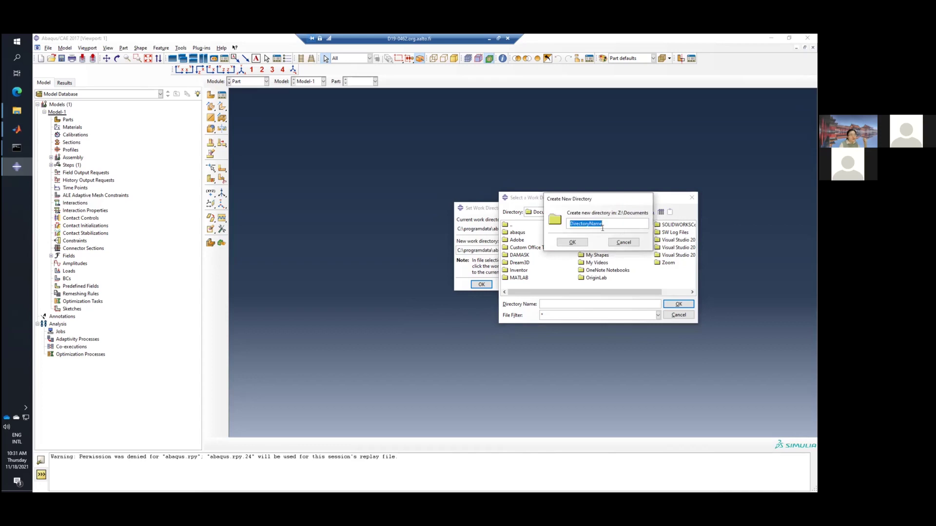
text(MSE2021E3)
key(Return)
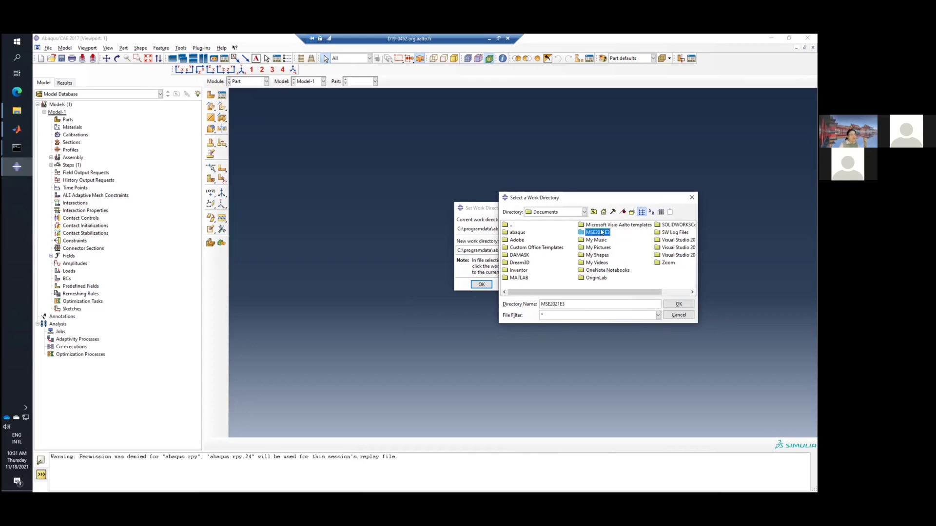
click(679, 304)
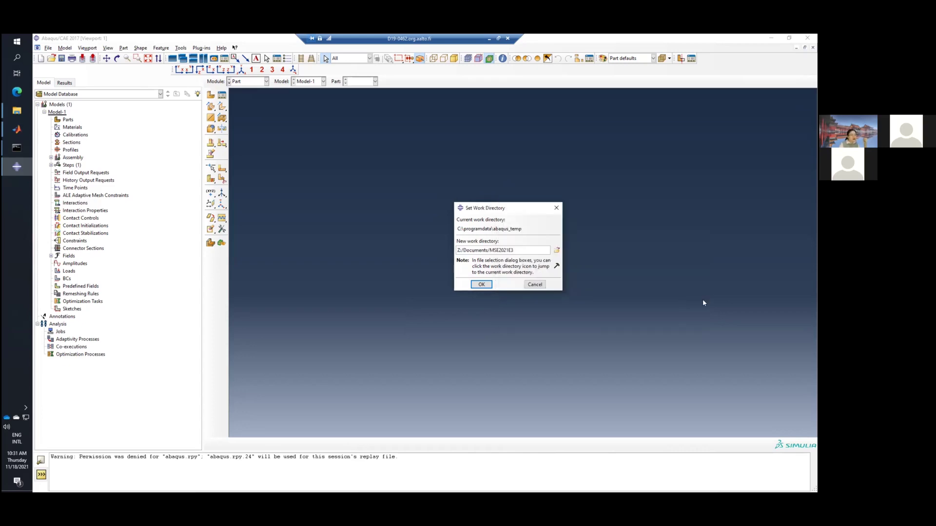
click(481, 285)
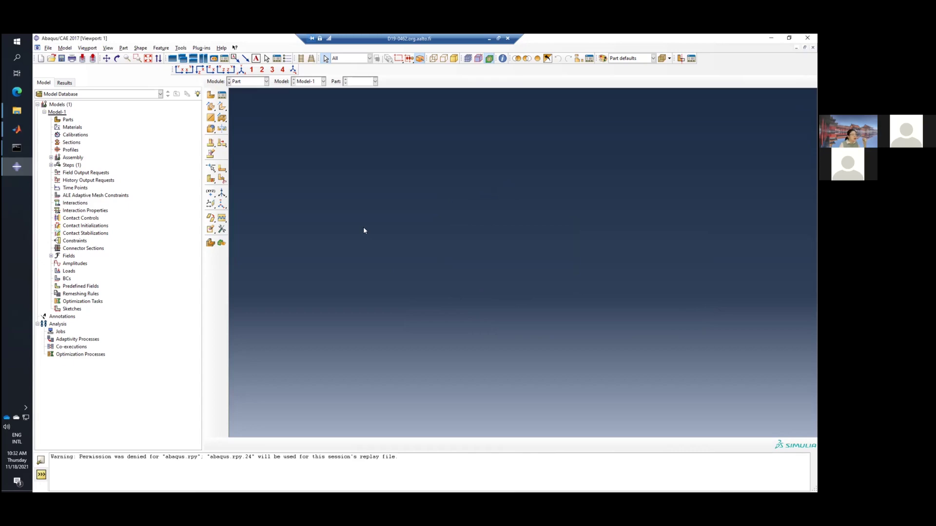
Switch to File Explorer, check the MSE2021E3 folder's contents including E3flowcurve.txt, and minimize the window
click(17, 110)
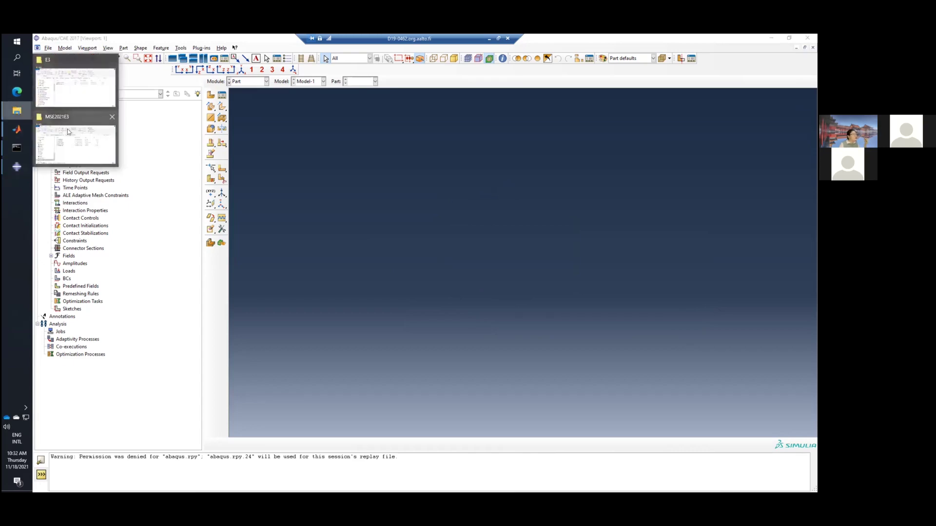
click(69, 141)
drag(213, 43, 410, 184)
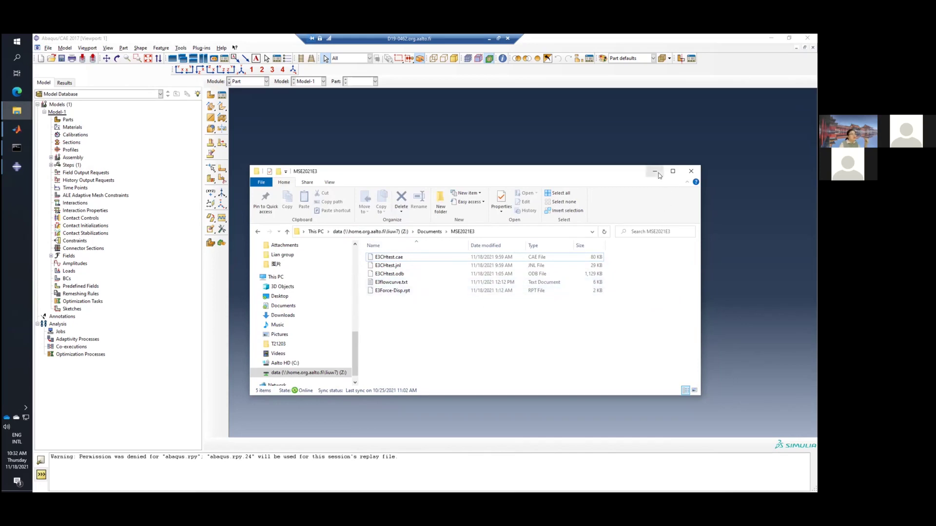
click(442, 283)
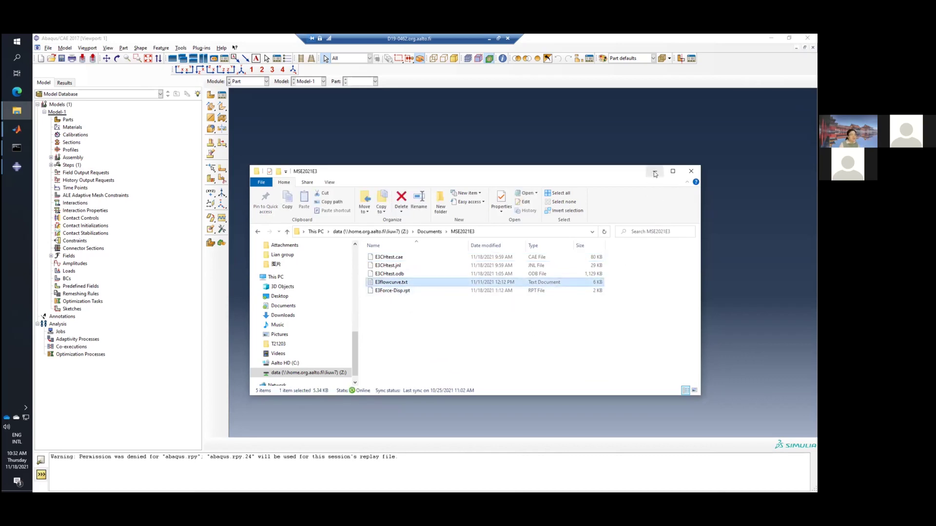
click(655, 173)
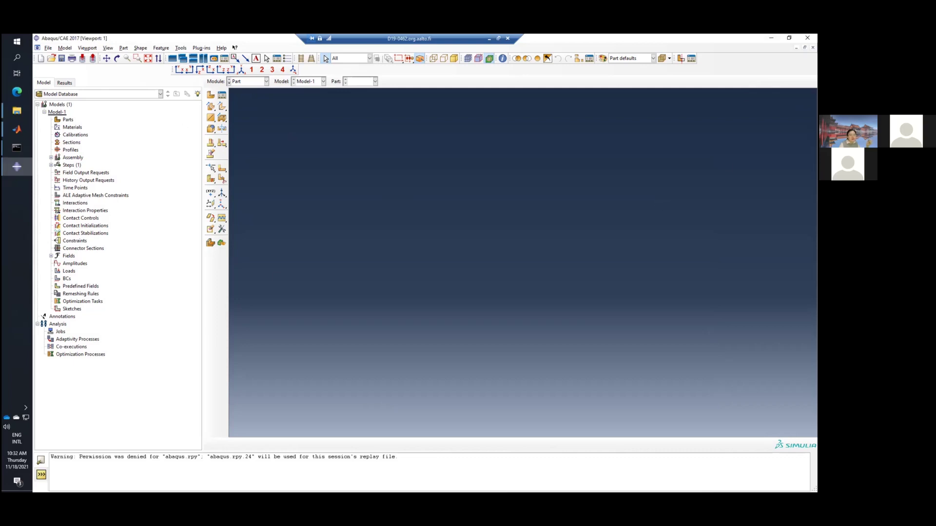
Switch to the presentation, review the slide on creating a 2D deformable shell part, and return to Abaqus/CAE
key(alt+Tab)
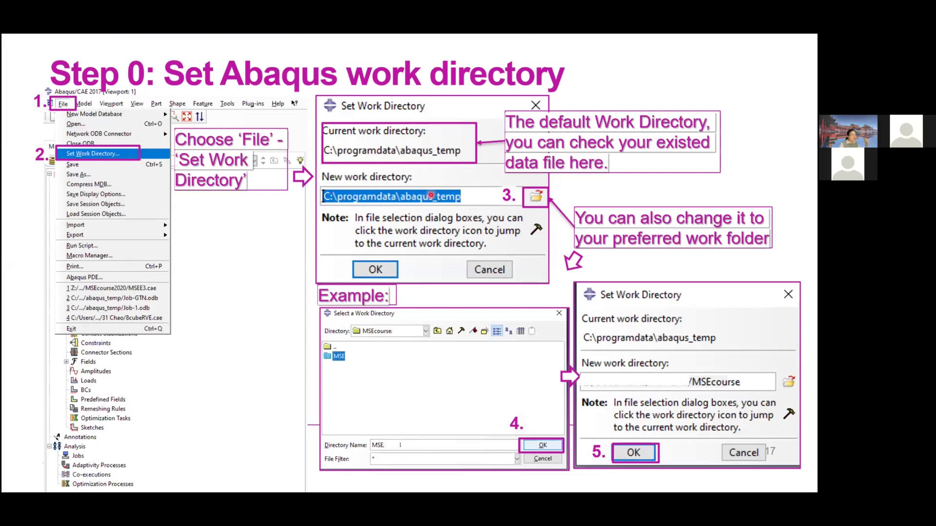
key(Right)
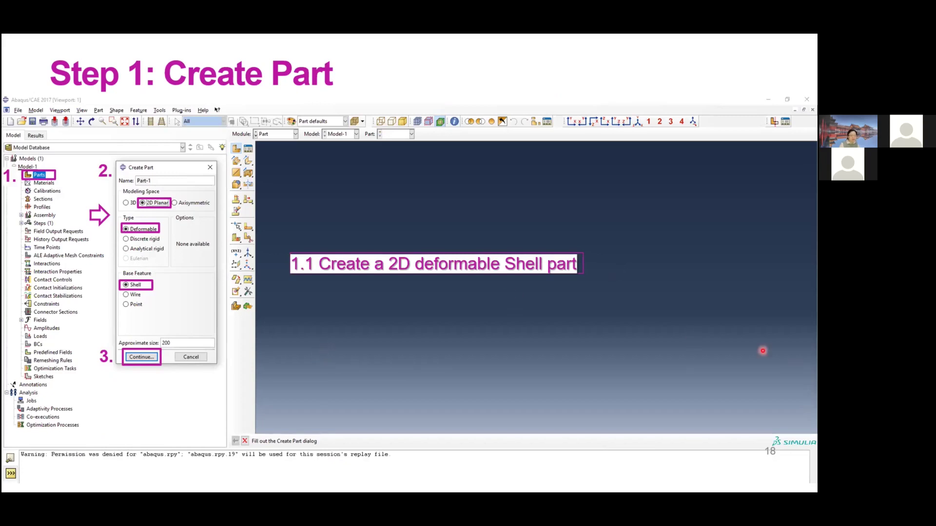
key(alt+Tab)
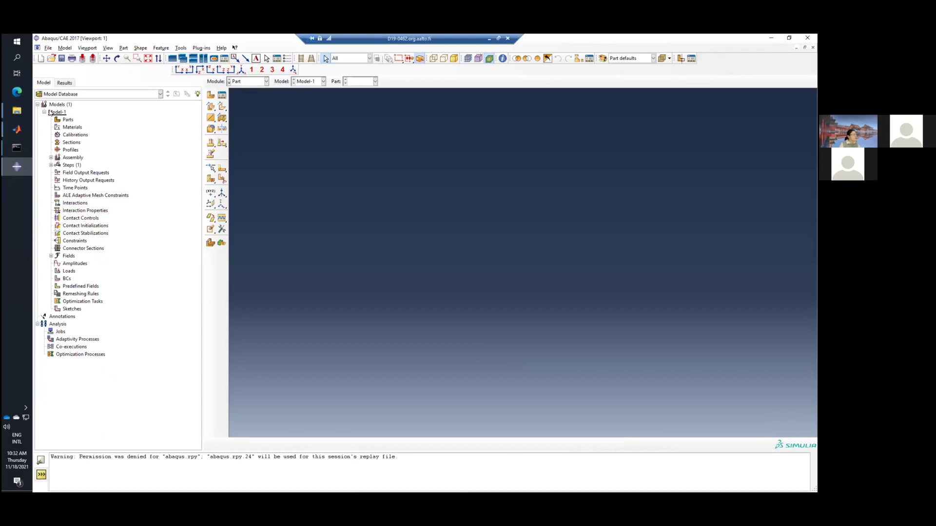
Create a 2D planar deformable shell part named Part-1 with an approximate size of 50 and enter its sketch
click(58, 112)
click(69, 121)
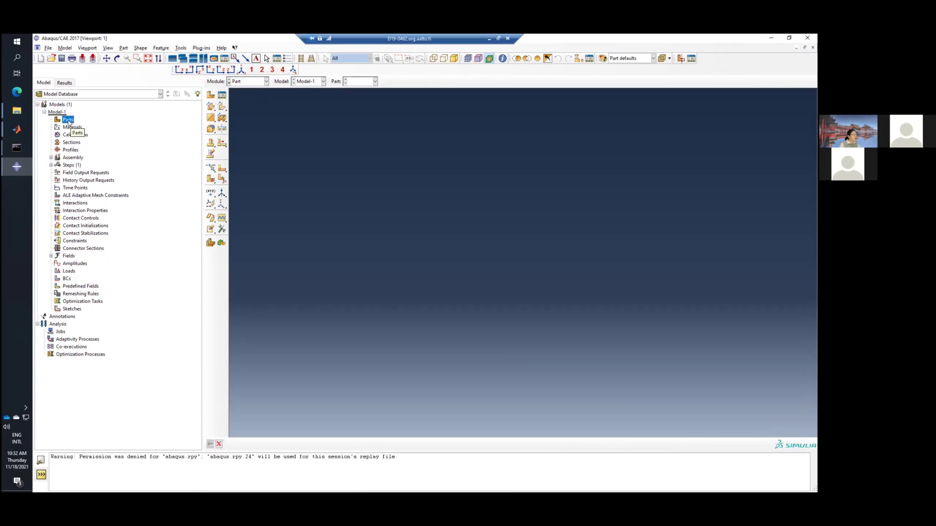
double_click(69, 120)
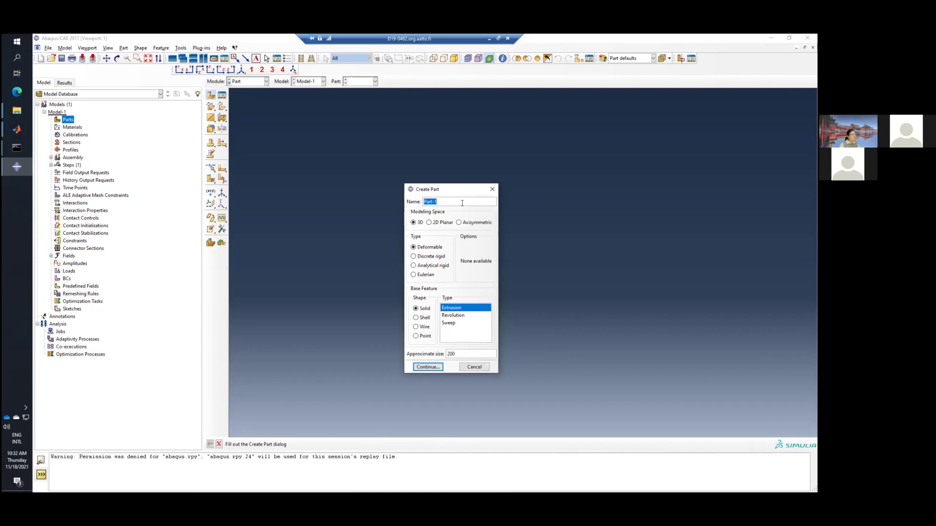
drag(450, 194, 432, 182)
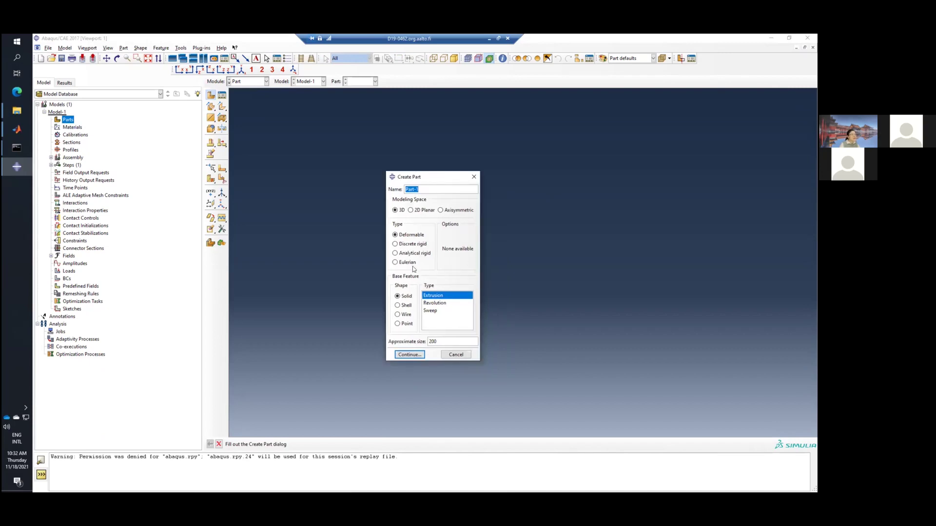
click(430, 190)
click(422, 212)
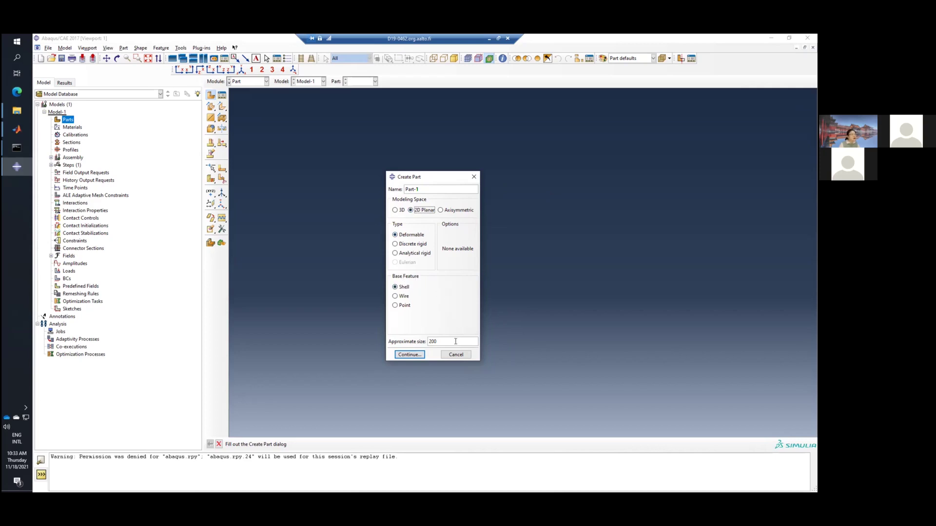
drag(452, 342, 420, 344)
text(50)
click(409, 355)
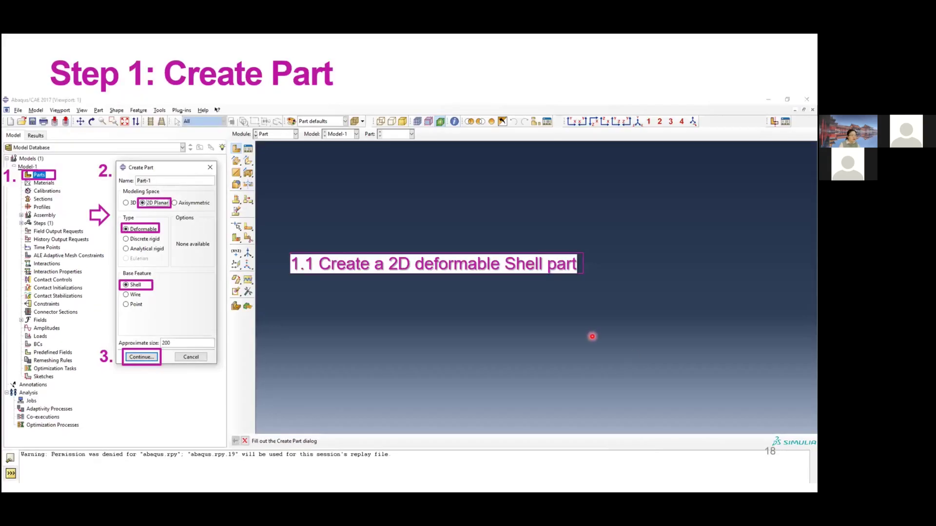
Review the slides on the rectangle sketch, the Abaqus layout and the central-hole specimen's dimensions, and return to Abaqus/CAE
key(Right)
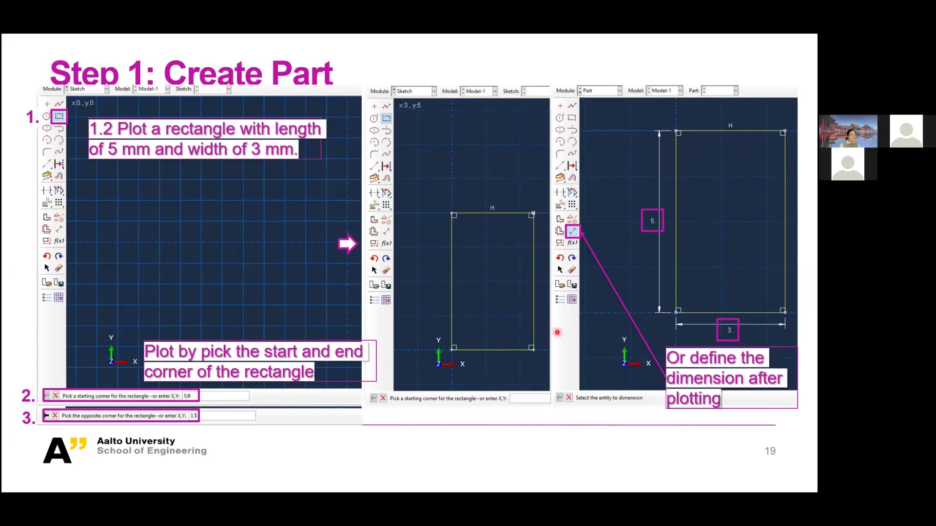
key(Left)
key(Left)
key(Left)
key(Left)
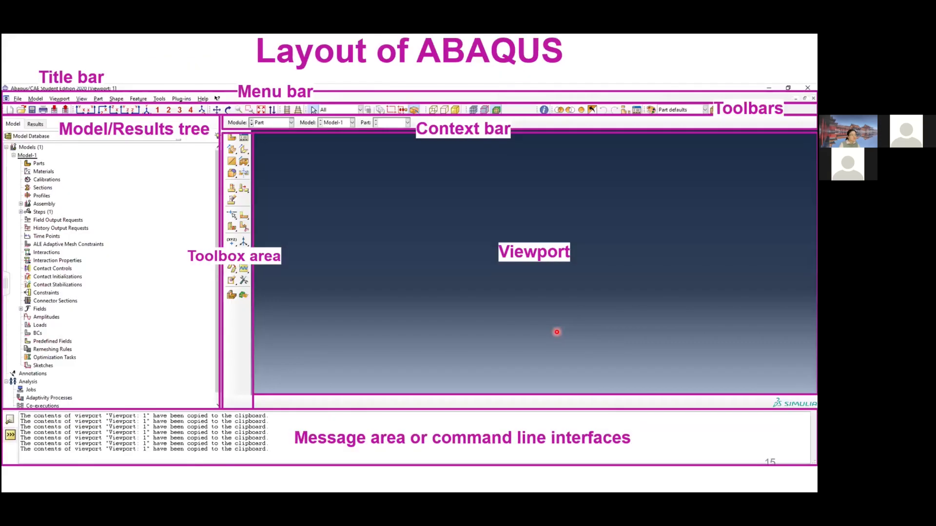
key(Right)
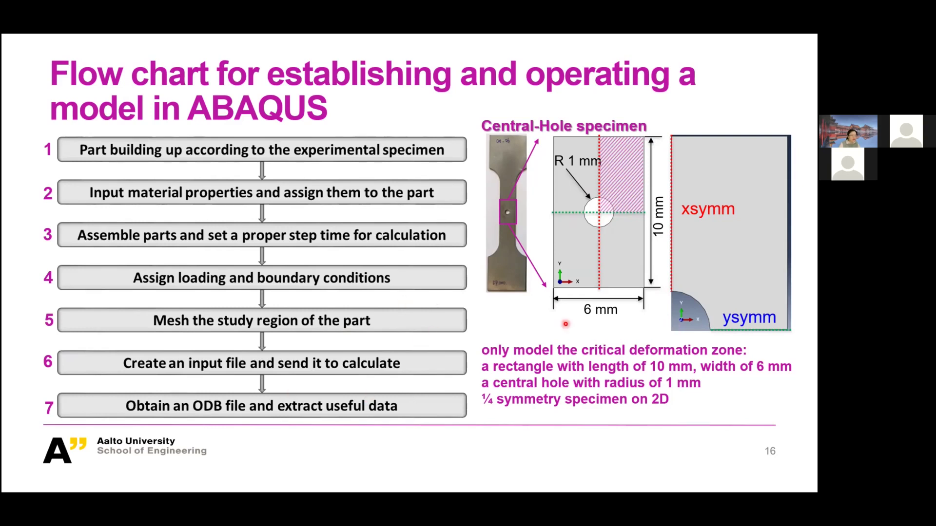
key(alt+Tab)
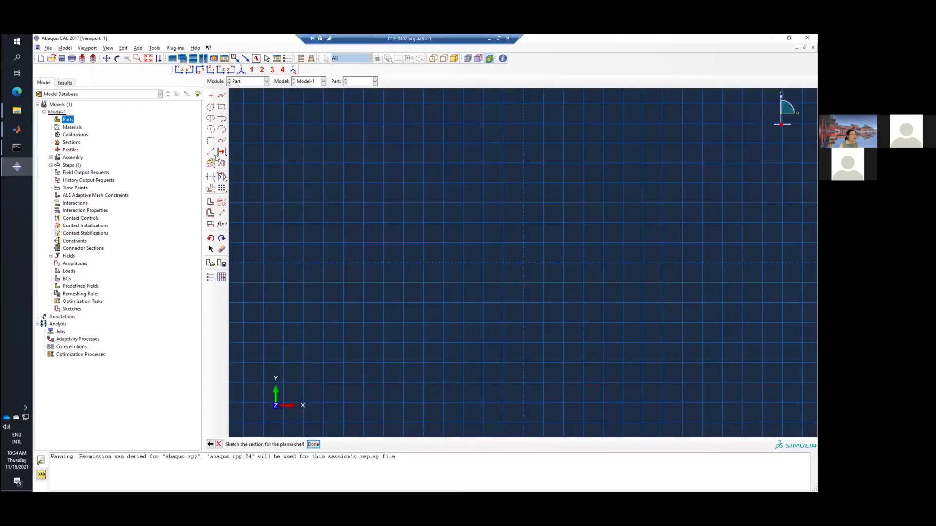
Sketch a rectangle from the origin to the opposite corner at X 3, Y 5
click(221, 107)
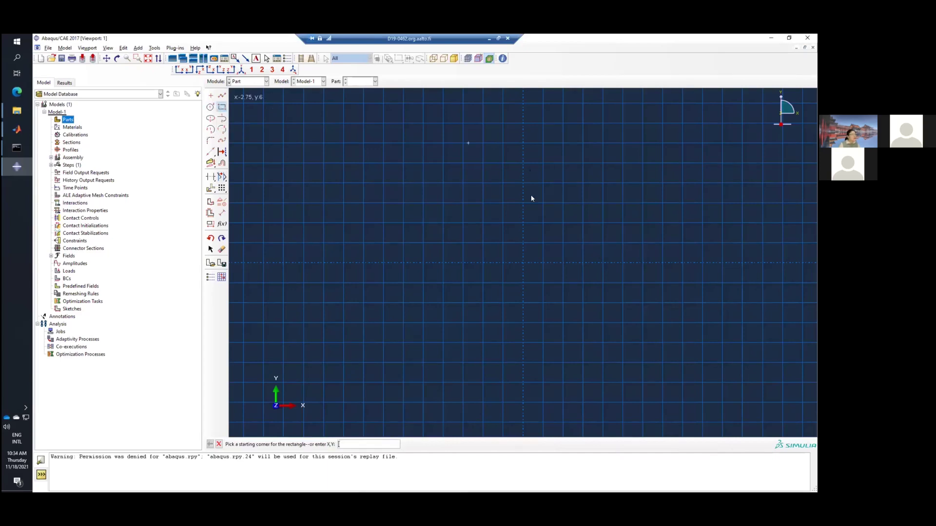
click(523, 264)
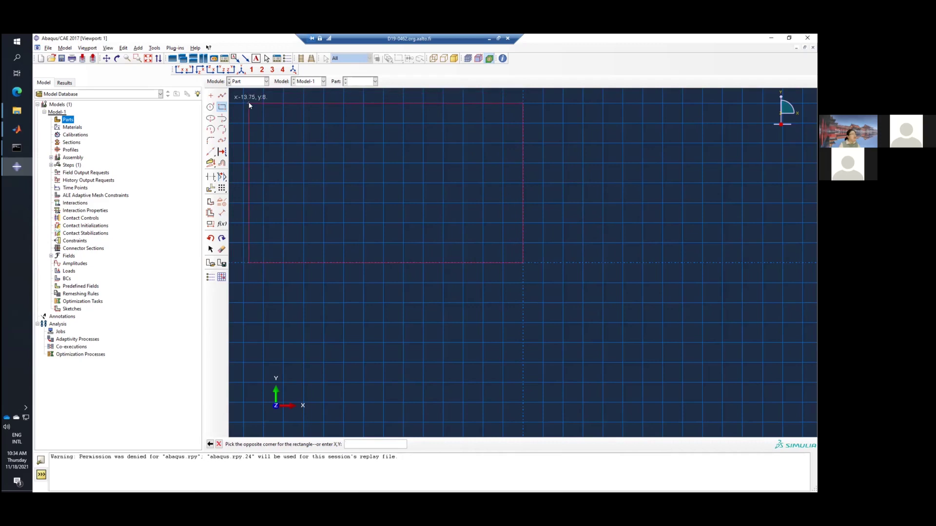
click(583, 164)
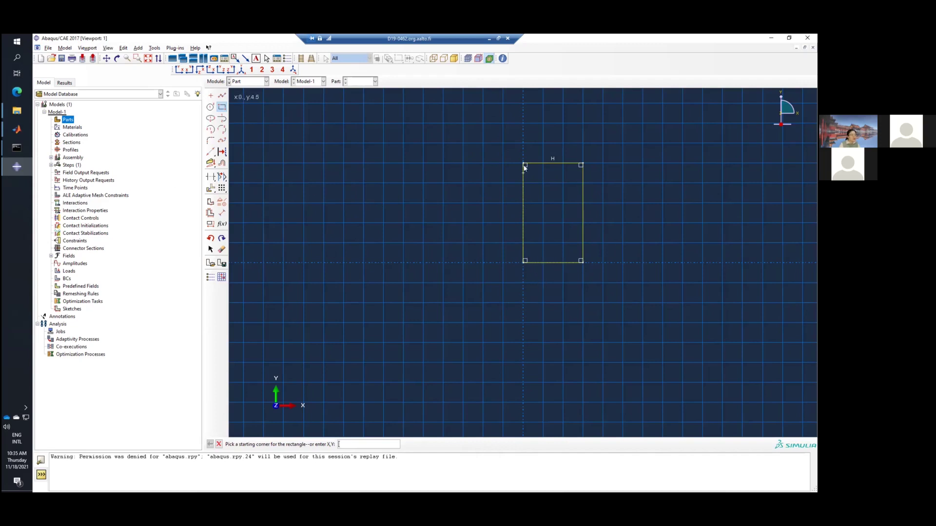
Add a horizontal dimension of 3 below the rectangle's bottom edge
click(222, 215)
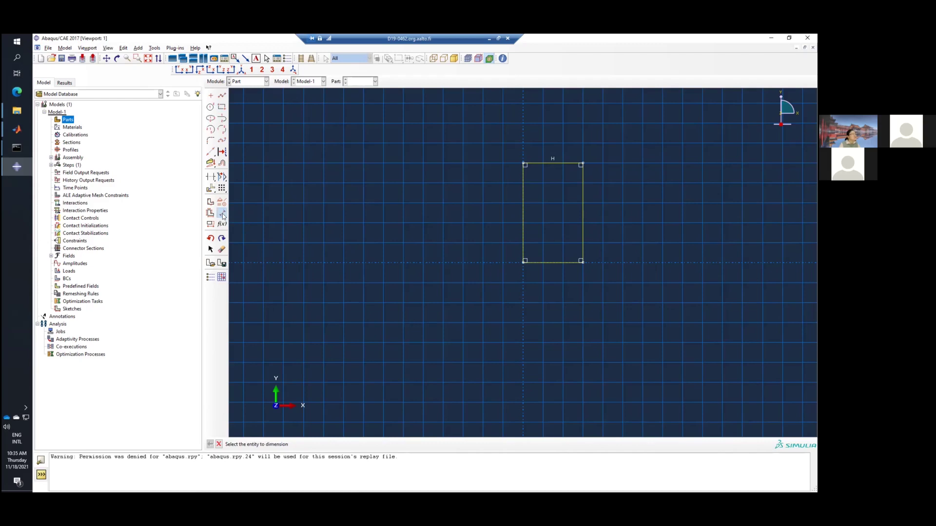
click(559, 263)
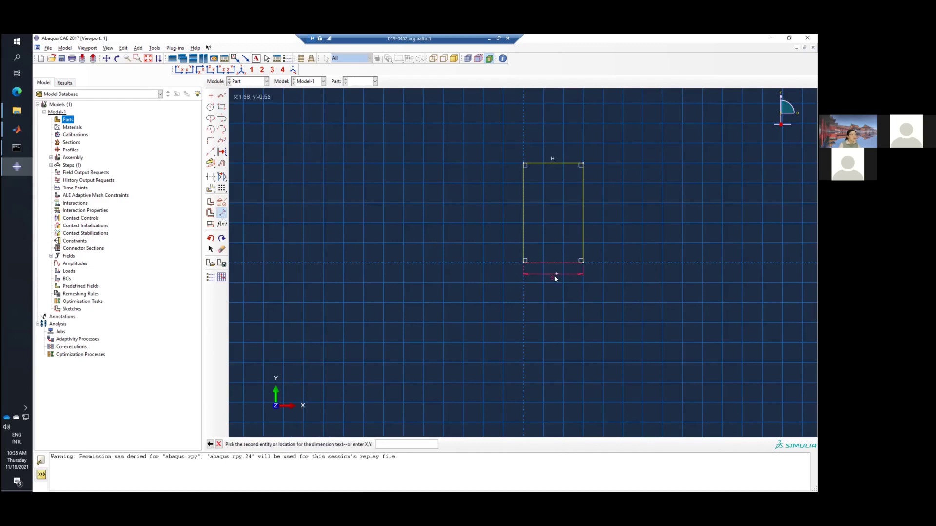
click(555, 281)
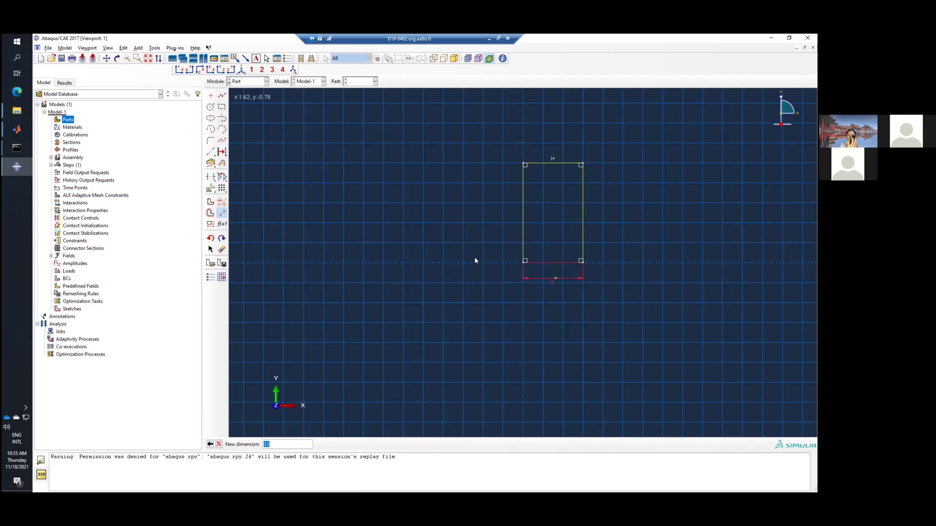
scroll(475, 260, down, 1)
scroll(474, 260, up, 1)
scroll(475, 260, down, 1)
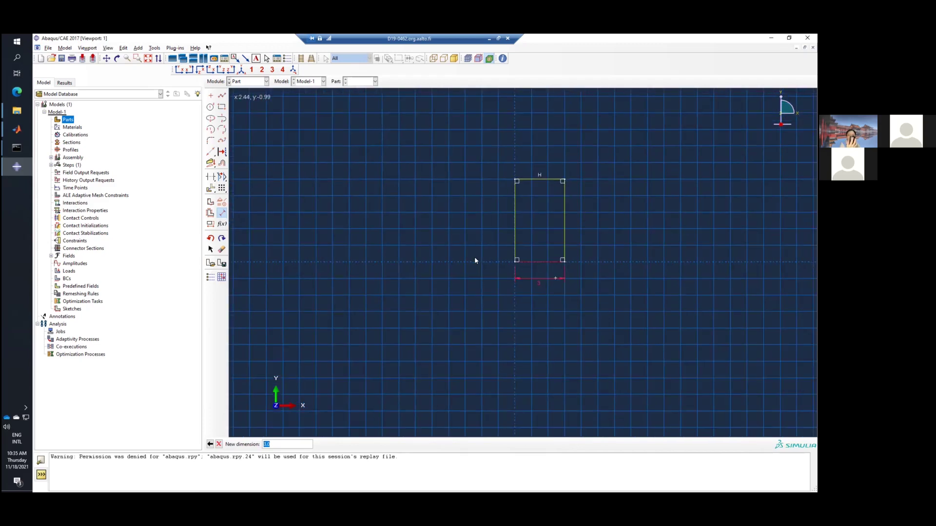
scroll(475, 260, down, 1)
scroll(475, 259, up, 2)
scroll(474, 260, up, 1)
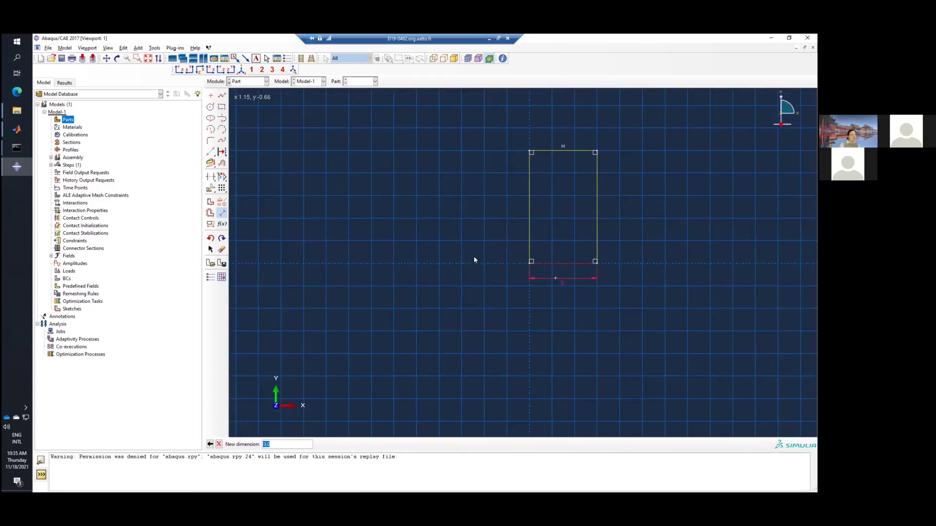
key(Return)
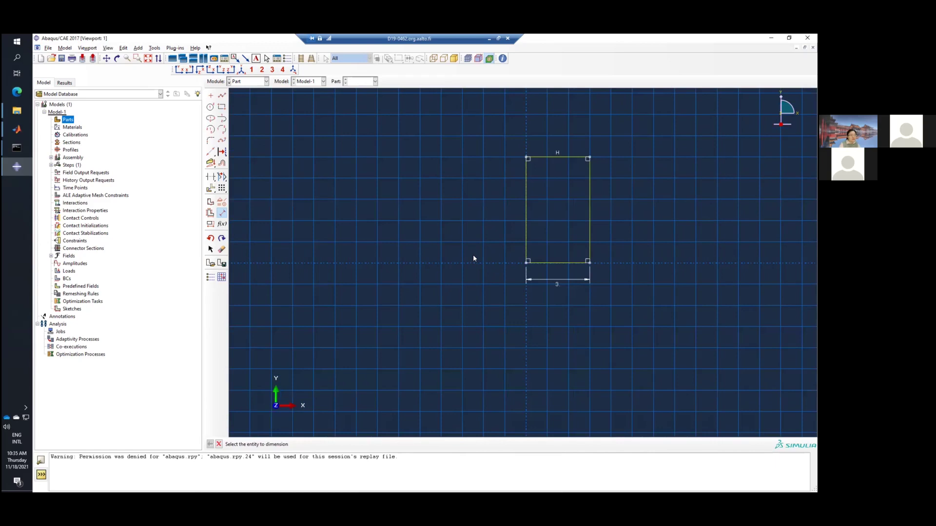
Add a vertical dimension of 5 along the outer side of the rectangle's left edge
click(526, 220)
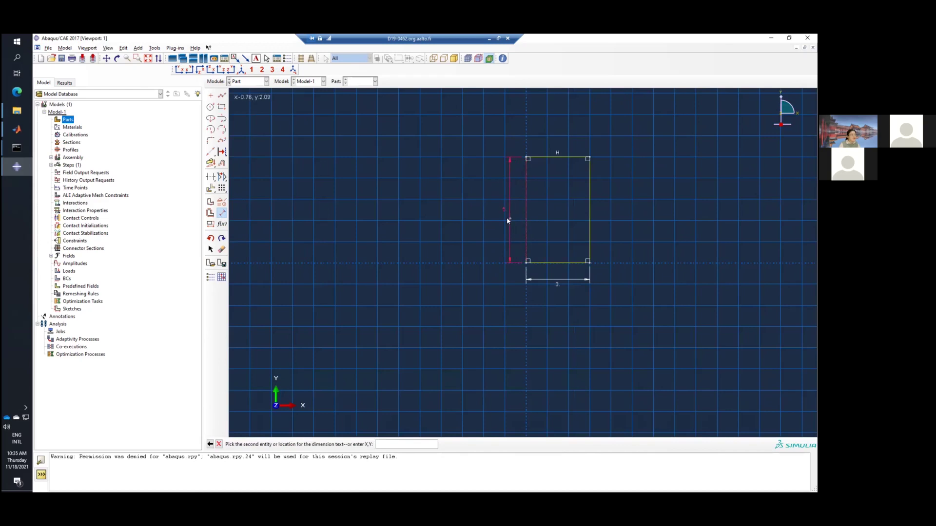
click(507, 221)
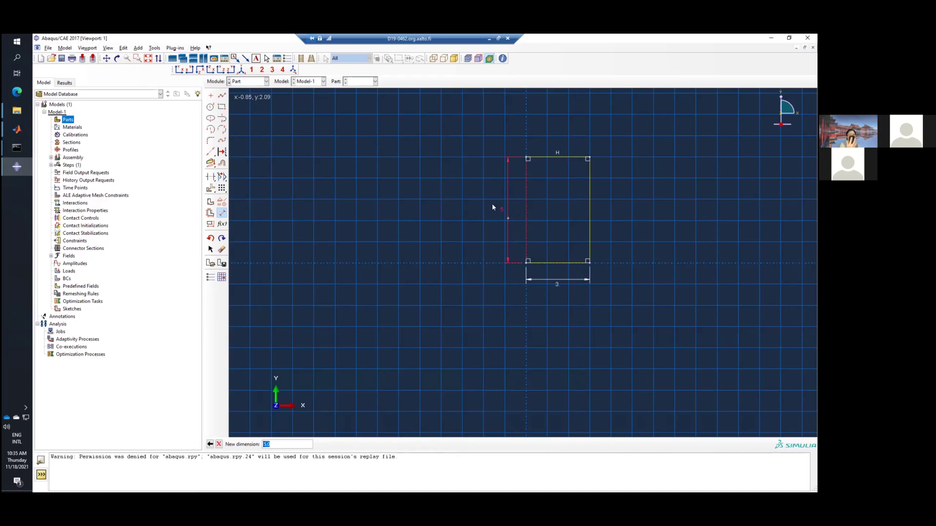
key(Return)
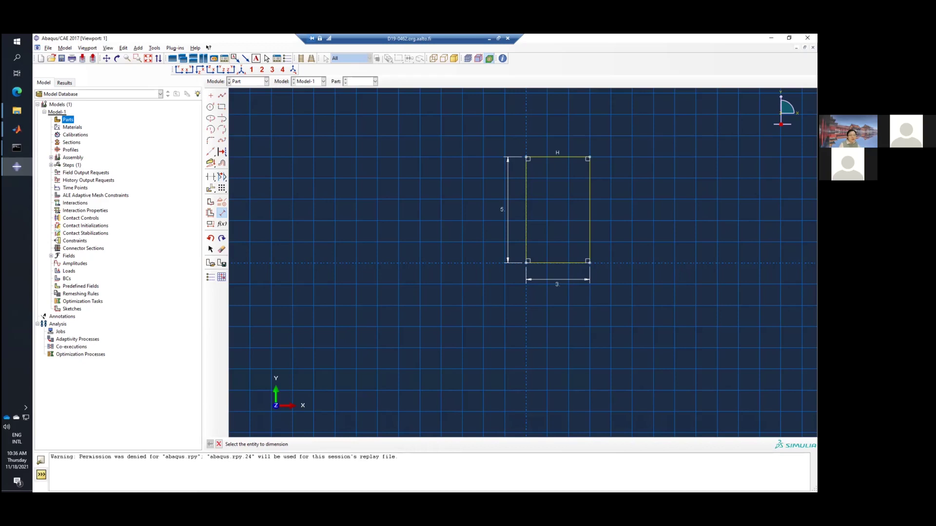
Switch to the slides and review the instructions for creating the shell part and dimensioning its rectangle
key(alt+Tab)
key(Right)
key(Right)
key(Right)
key(Right)
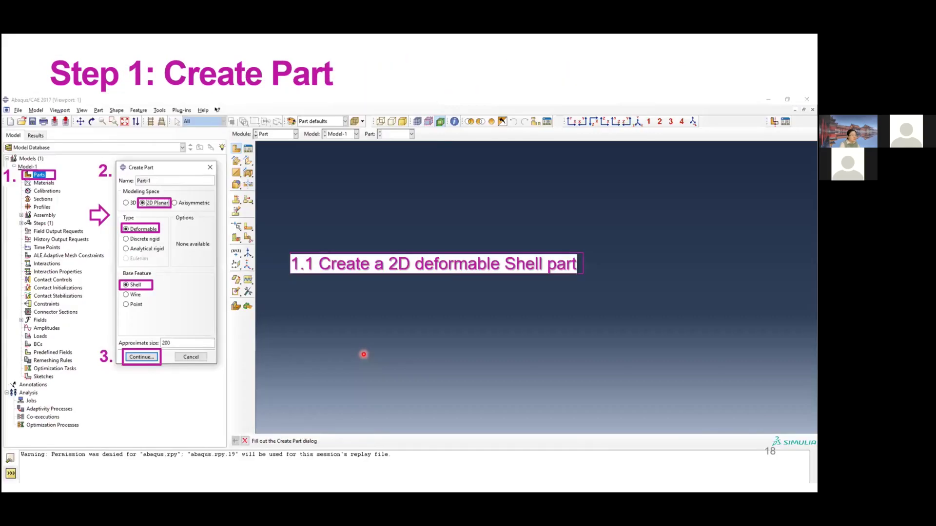
key(Left)
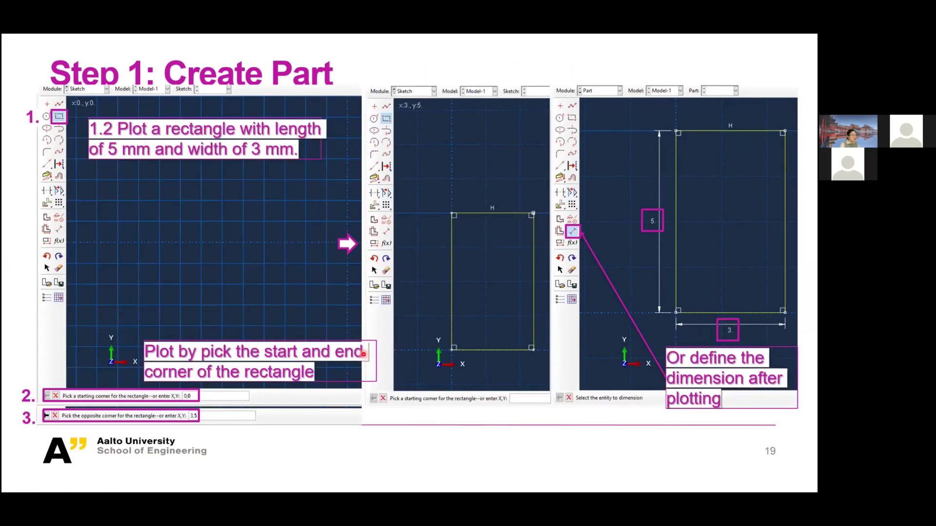
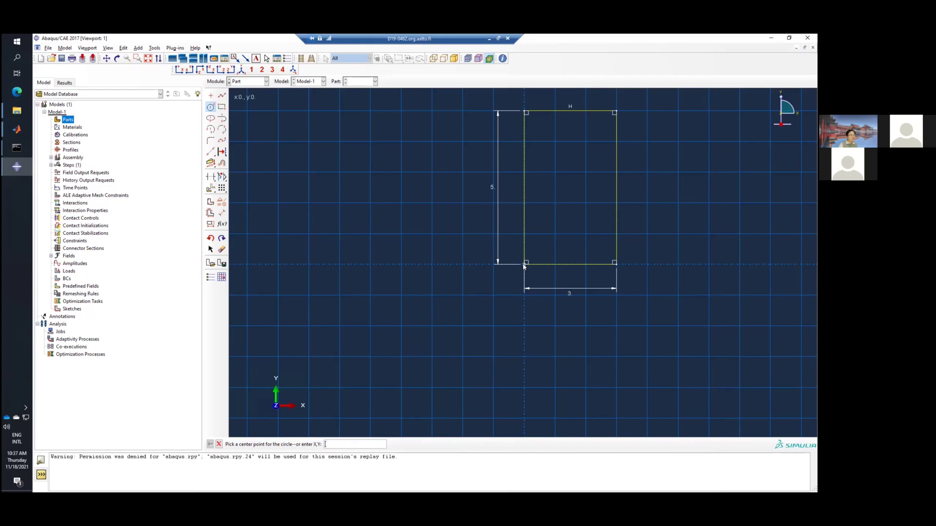
Sketch a circle centred on the rectangle's lower-left corner at the origin and dimension its radius as 1
click(524, 265)
click(492, 264)
click(224, 213)
click(546, 245)
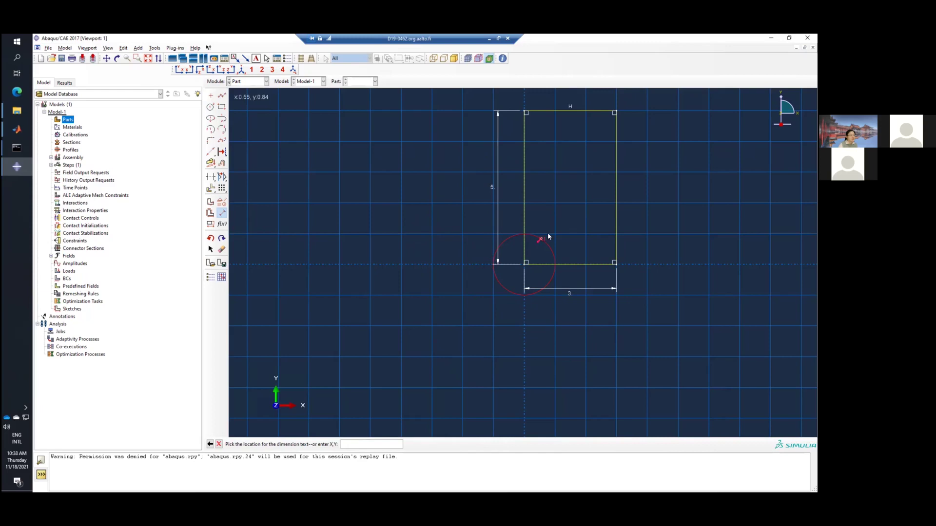
click(563, 229)
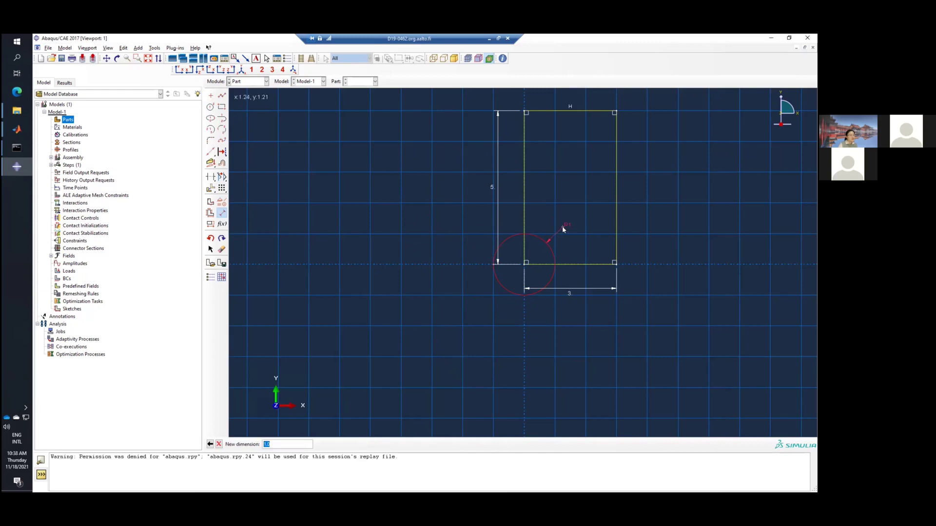
key(Return)
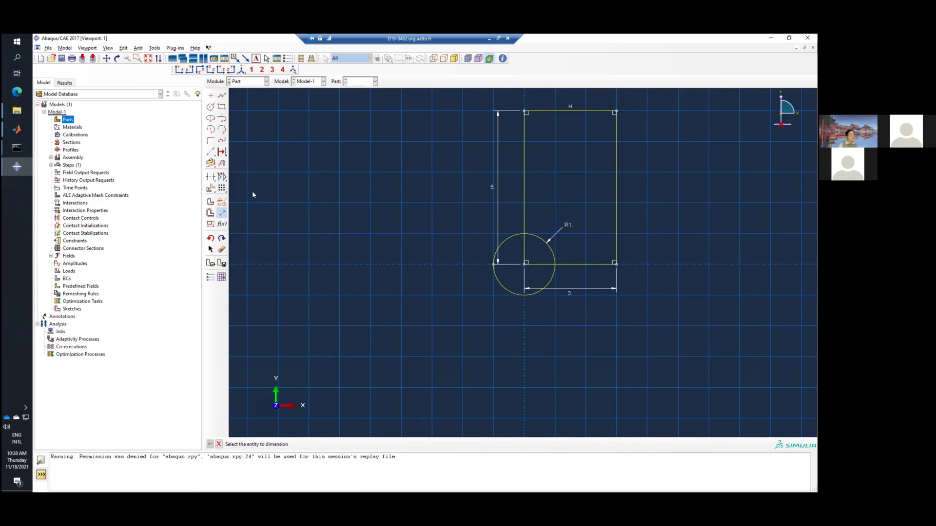
Trim the circle outside the rectangle and the two rectangle edge segments inside it, leaving a quarter arc at the corner
click(212, 179)
click(517, 295)
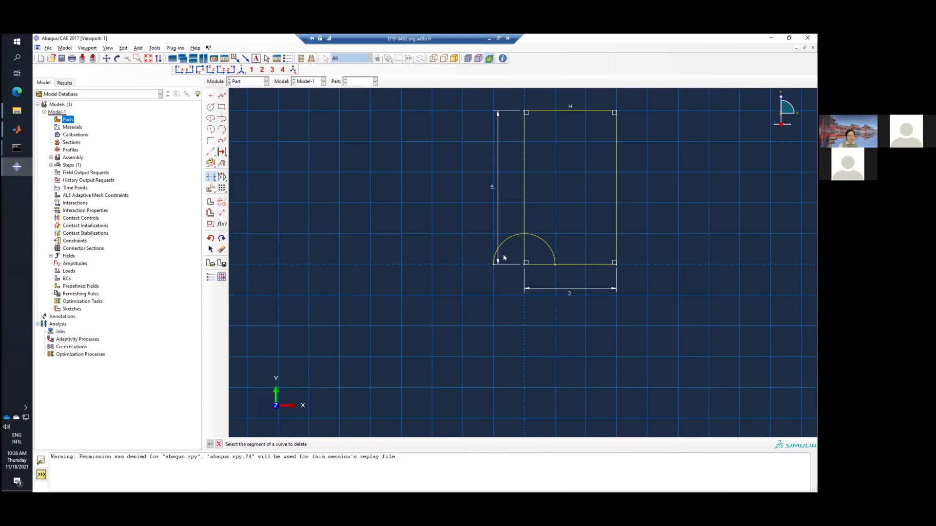
click(508, 242)
click(522, 249)
click(531, 265)
Add a radius dimension of 1 to the quarter arc and finish the part sketch
click(222, 213)
click(550, 249)
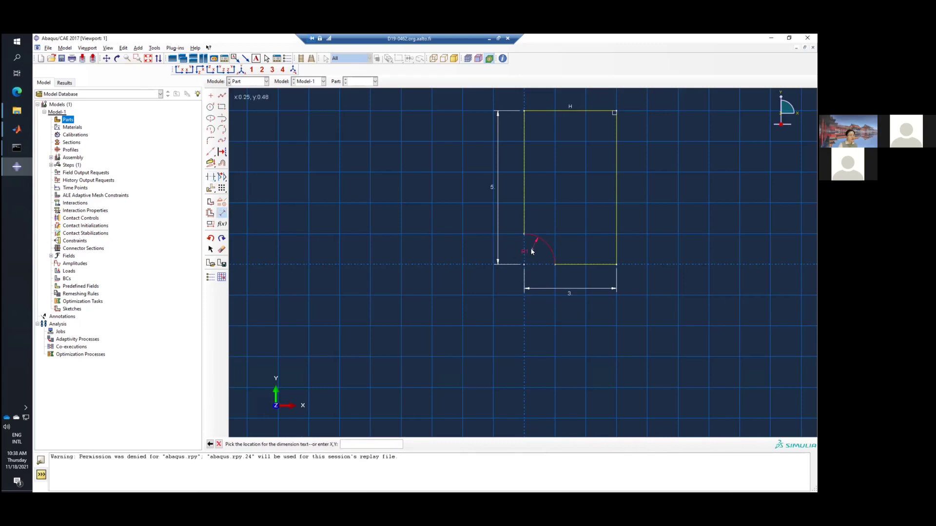
click(532, 252)
key(Return)
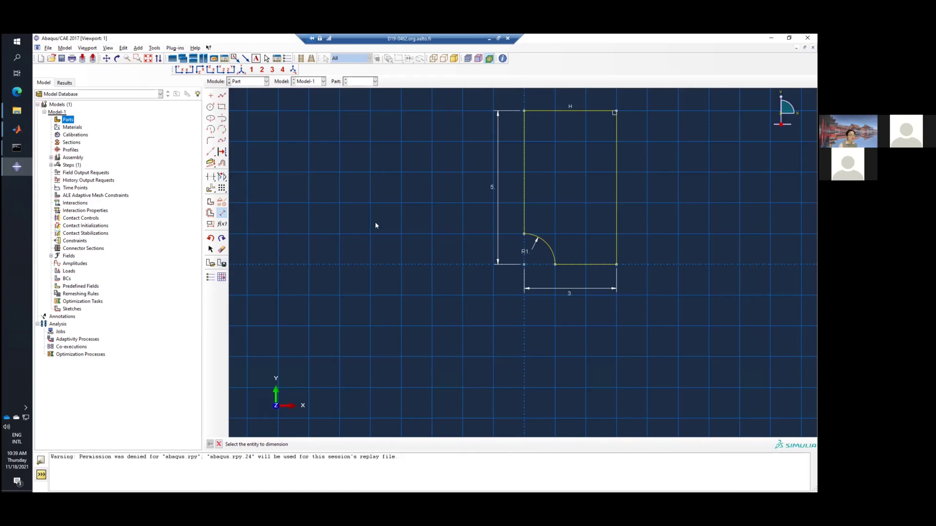
key(Escape)
click(313, 445)
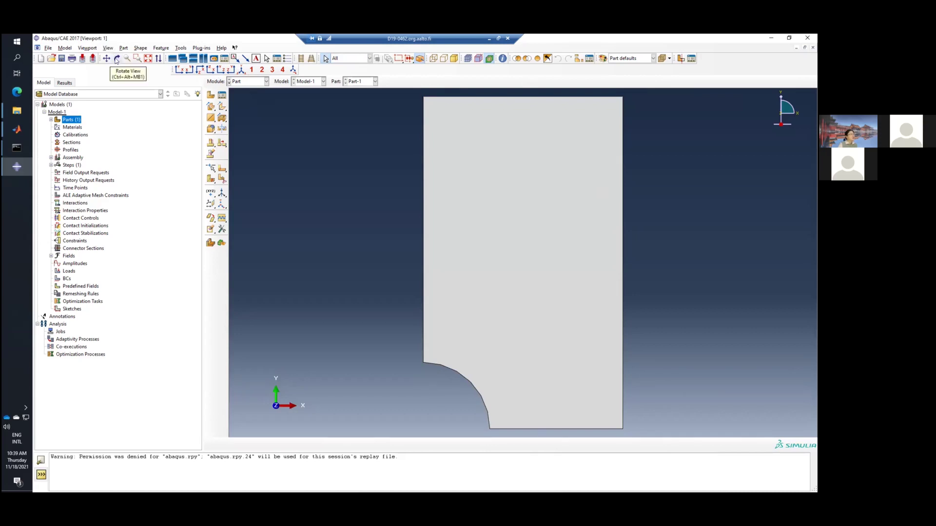
Rotate the view of the new part slightly and restore its front XY view
click(117, 60)
mouse_move(555, 204)
mouse_down()
mouse_move(461, 234)
mouse_move(561, 341)
mouse_move(517, 388)
mouse_move(436, 346)
mouse_move(491, 259)
mouse_move(587, 232)
mouse_move(674, 262)
mouse_move(704, 219)
mouse_move(522, 207)
mouse_move(561, 196)
mouse_up()
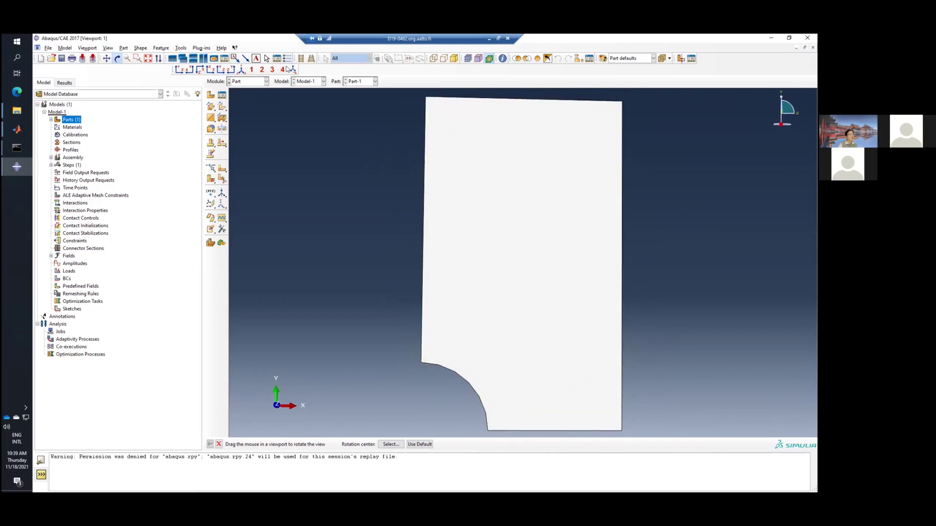
click(180, 71)
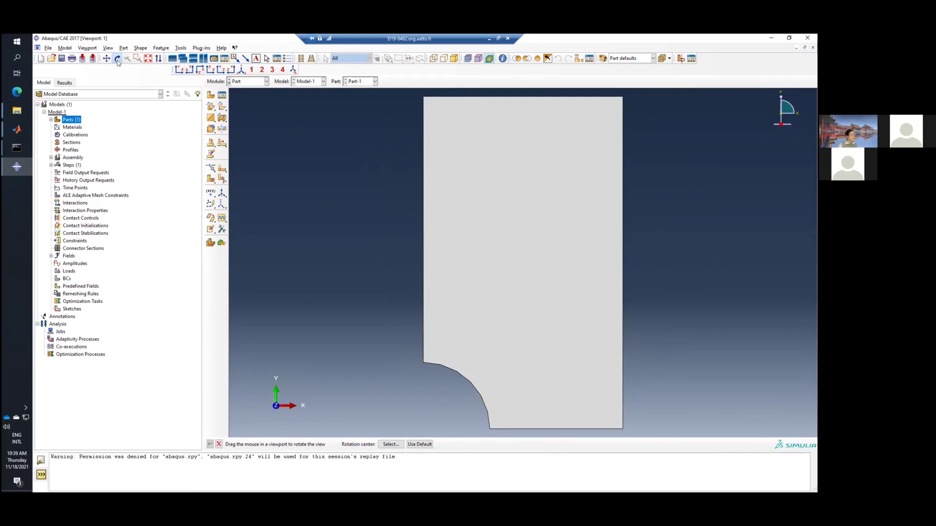
key(Escape)
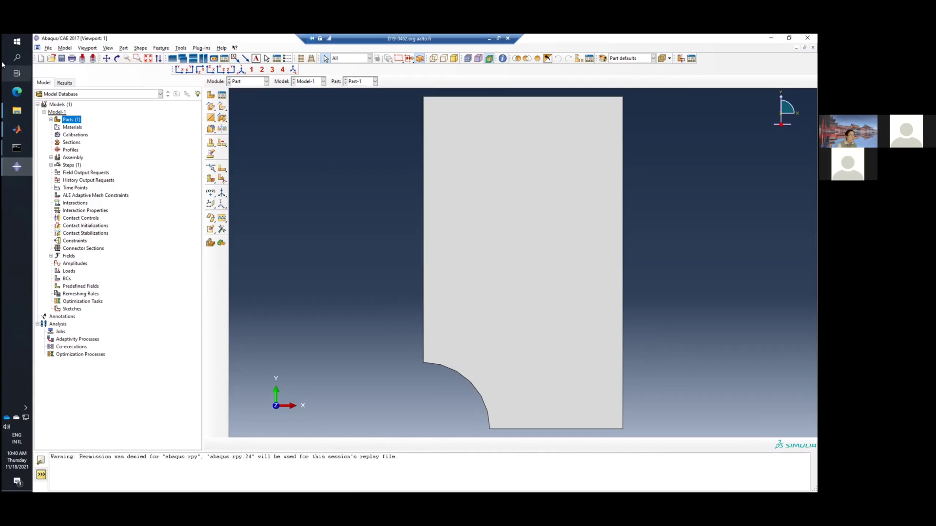
Expand Part-1's features in the model tree and open the Section Sketch of Shell planar-1 for editing
double_click(56, 121)
click(51, 119)
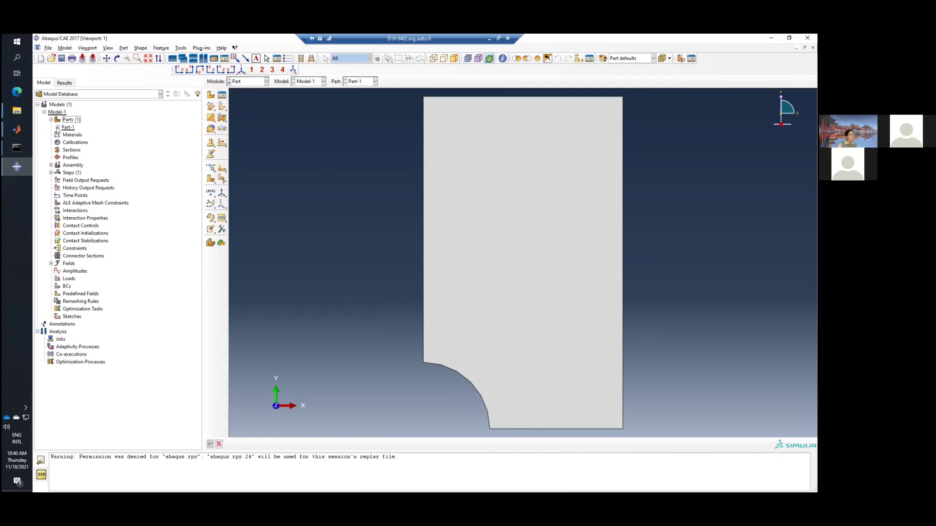
click(58, 127)
click(64, 134)
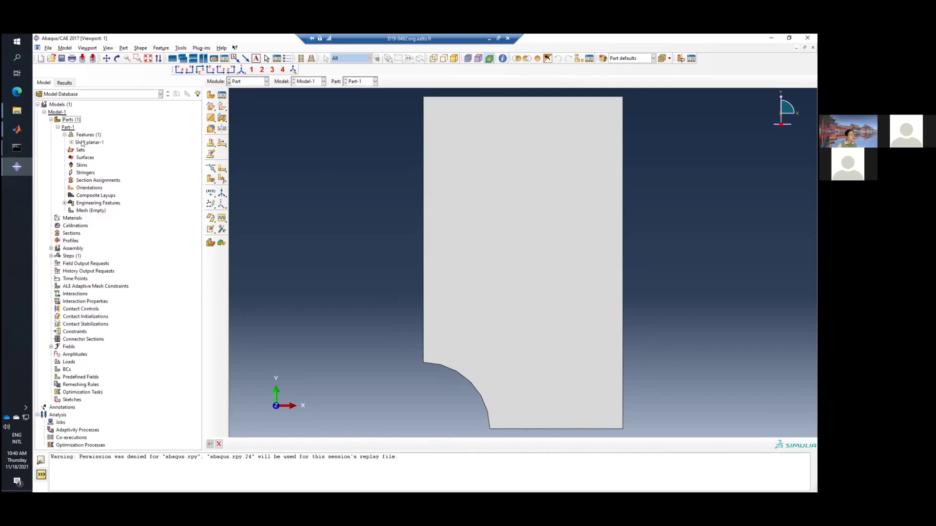
double_click(73, 142)
click(66, 252)
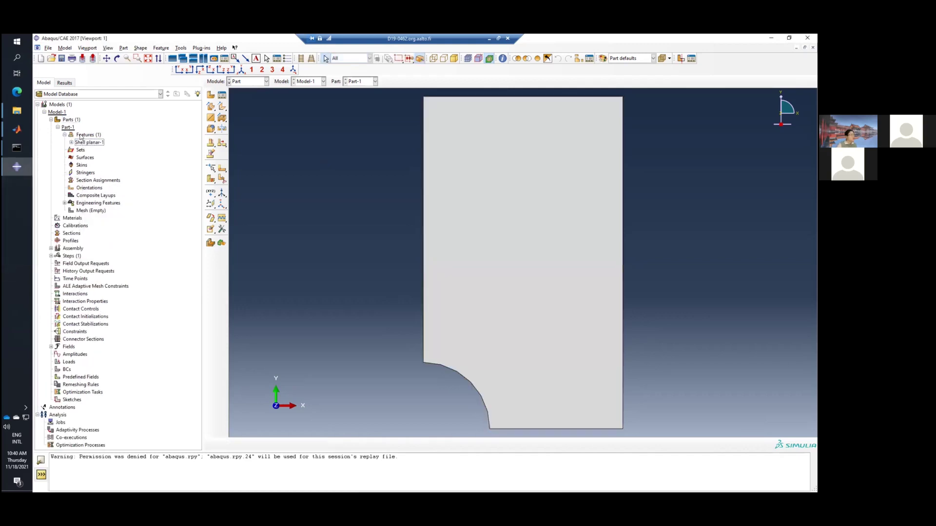
click(71, 143)
double_click(95, 150)
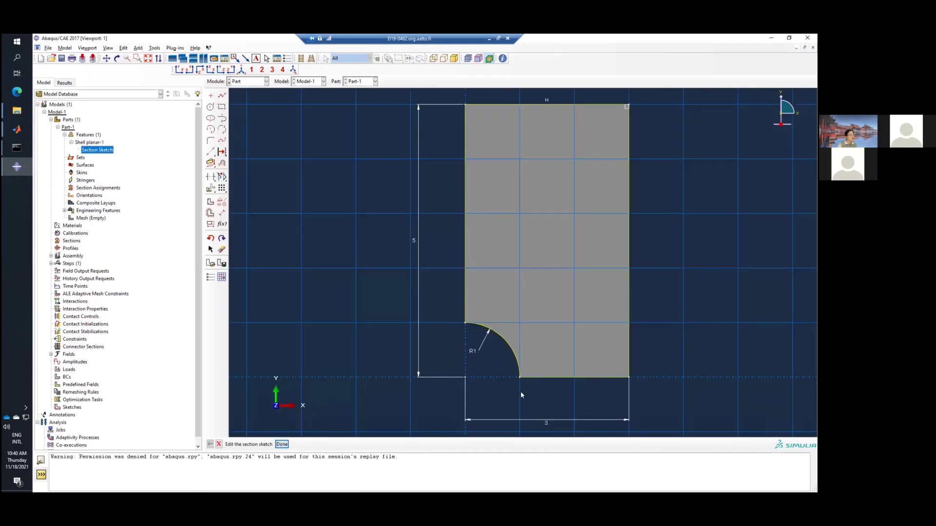
Inspect the section sketch at different zooms, leave it and discard the feature edit
scroll(521, 393, up, 3)
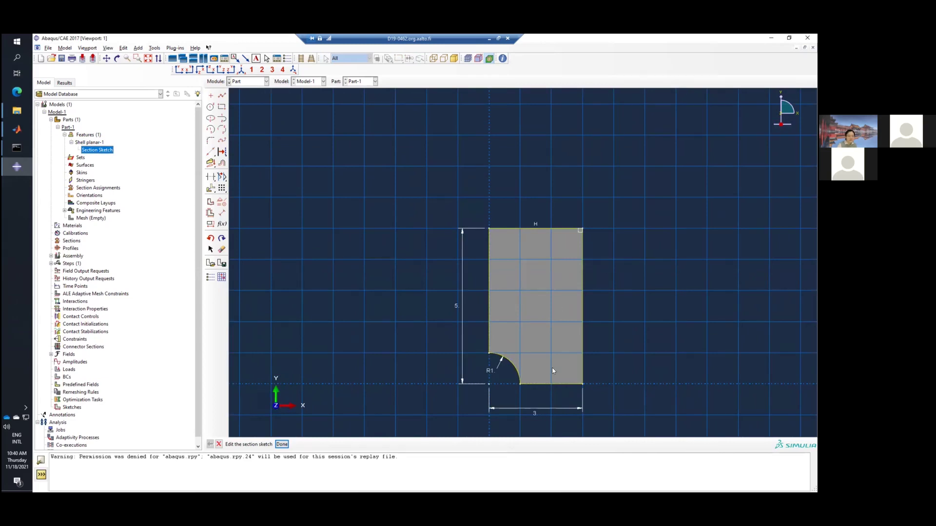
scroll(605, 235, down, 2)
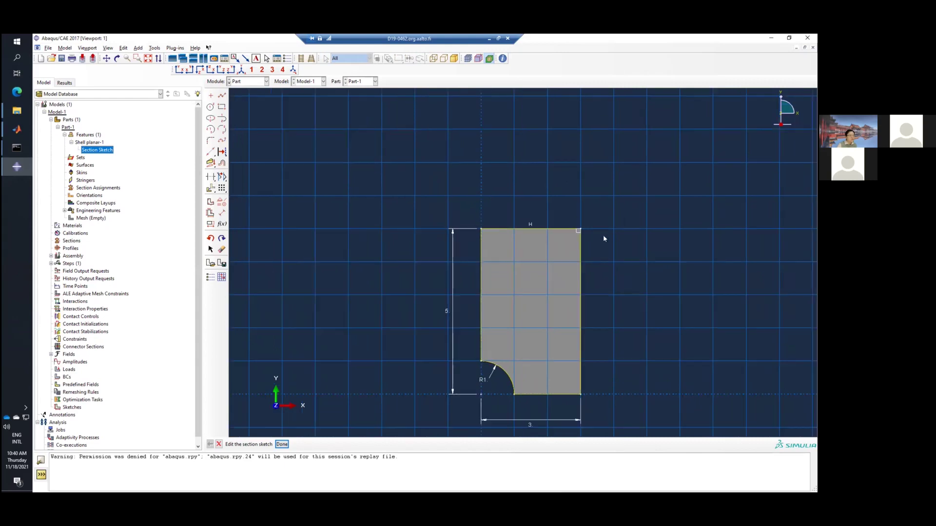
scroll(596, 251, up, 3)
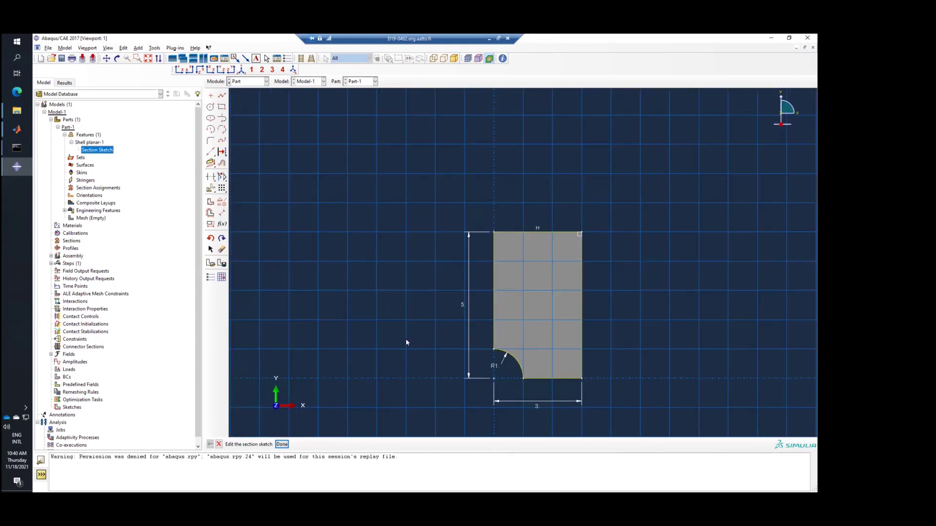
middle_click(447, 272)
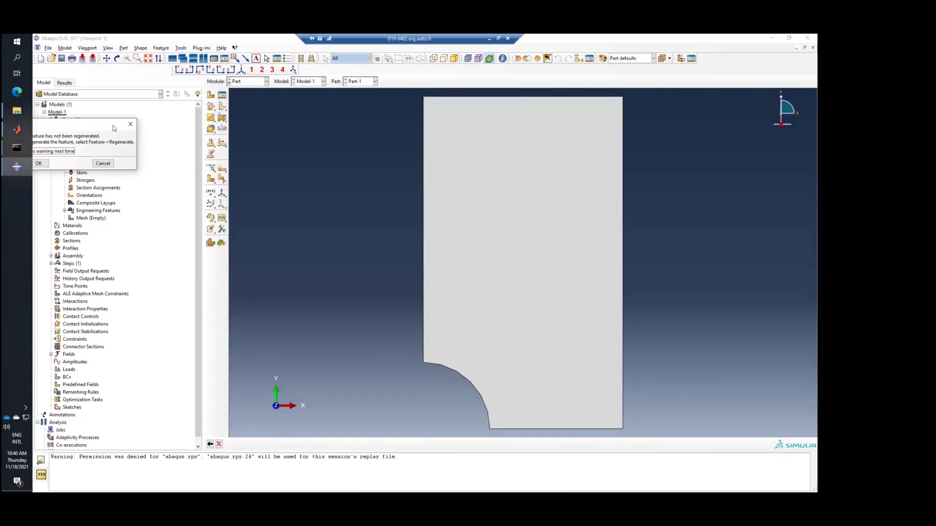
click(103, 164)
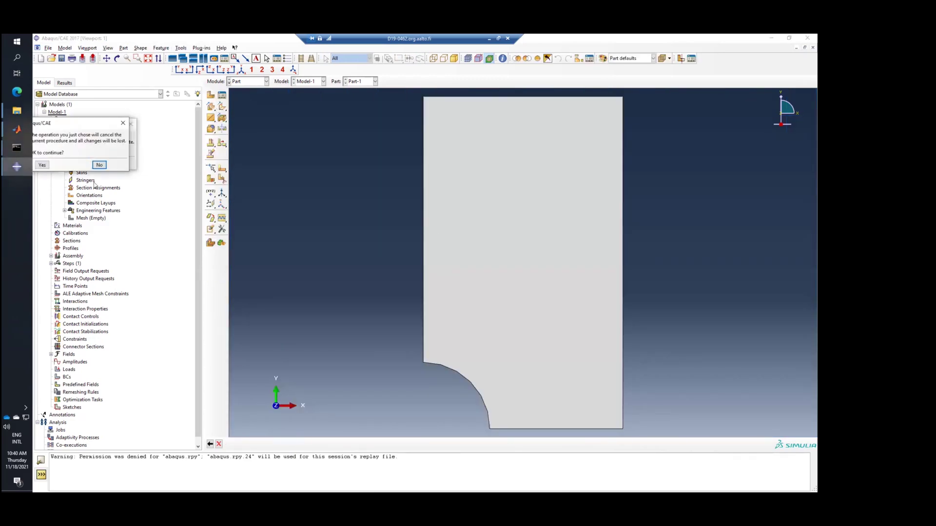
click(42, 165)
Reopen the section sketch of Shell planar-1, accept it as is, and regenerate Part-1's features
double_click(94, 151)
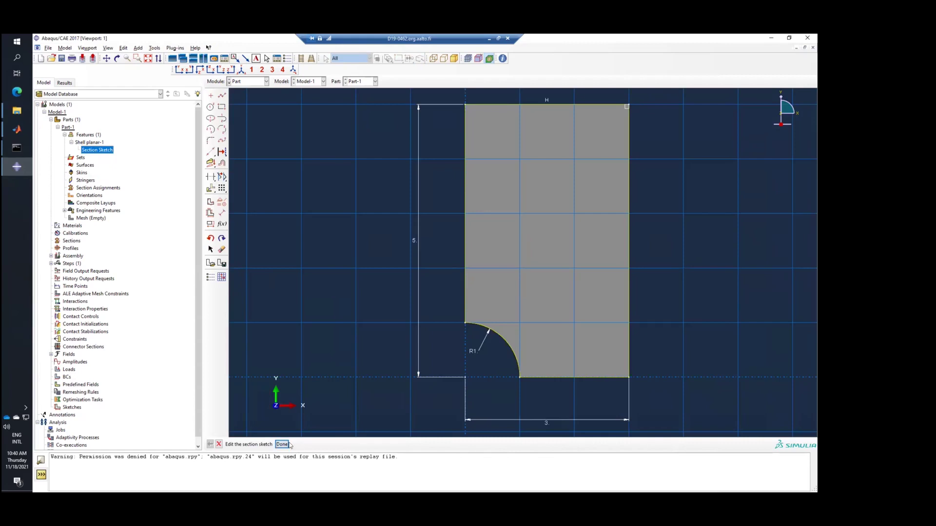
click(283, 444)
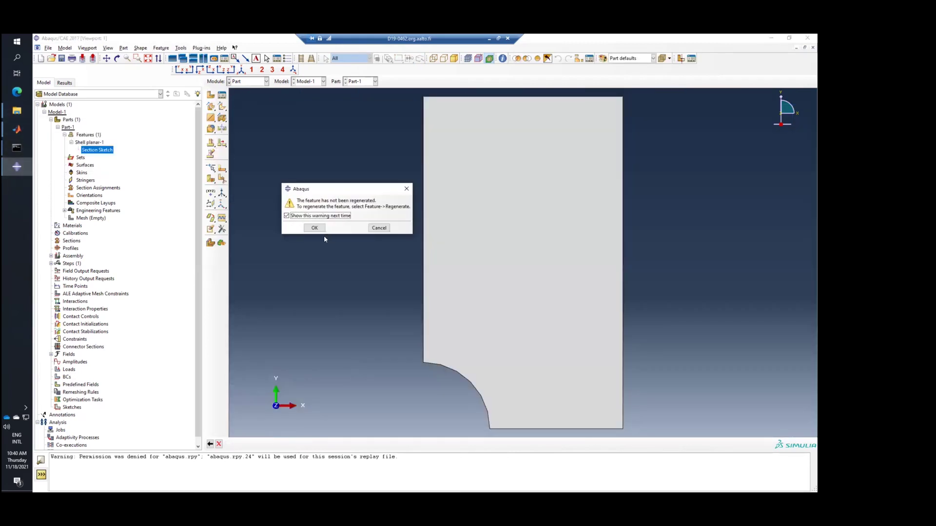
click(315, 229)
right_click(87, 135)
click(118, 148)
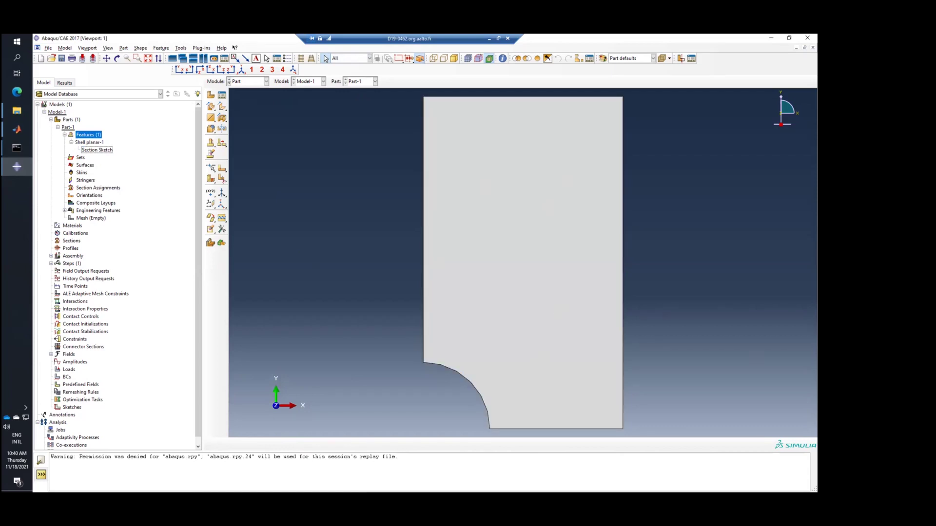
Switch to the slides and review the instructions for the circle, the trimming and finishing the sketch
key(alt+Tab)
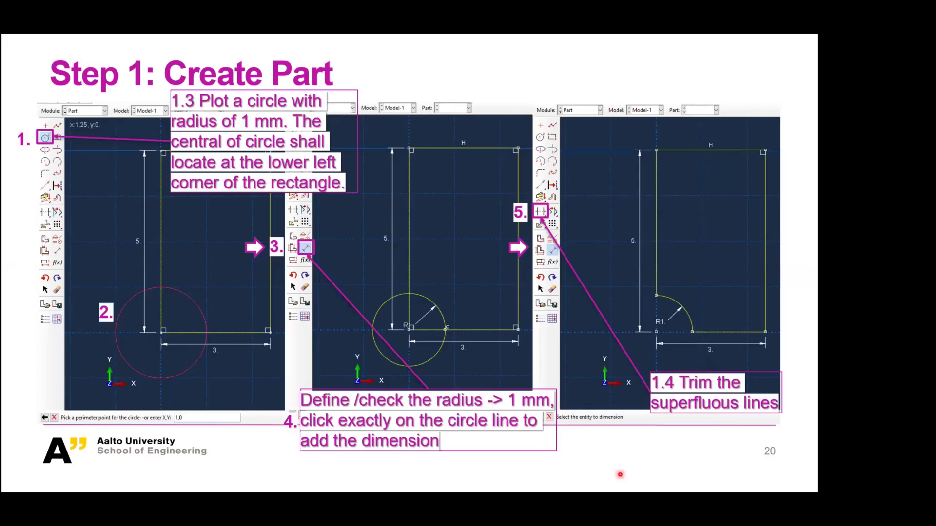
key(Right)
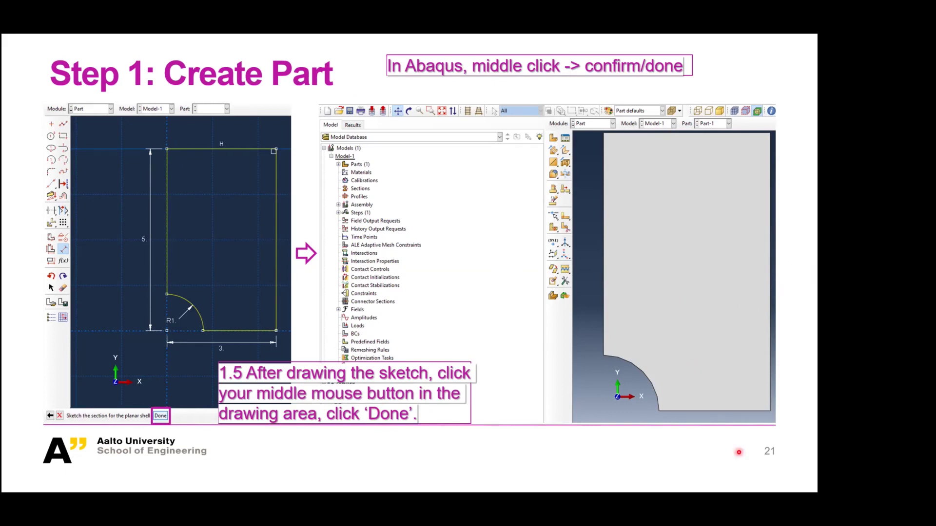
key(Right)
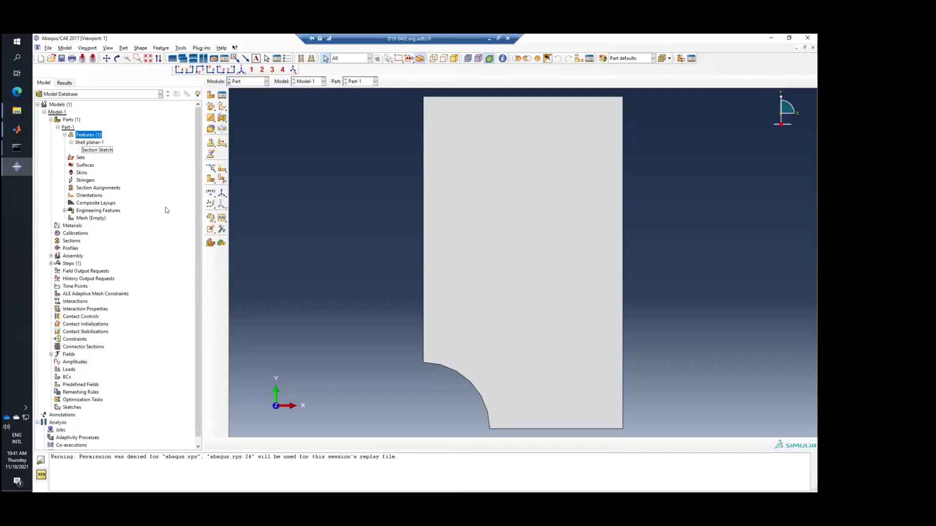
Create the material Material-1 and give it a uniform mass density of 7.85e-9
click(71, 226)
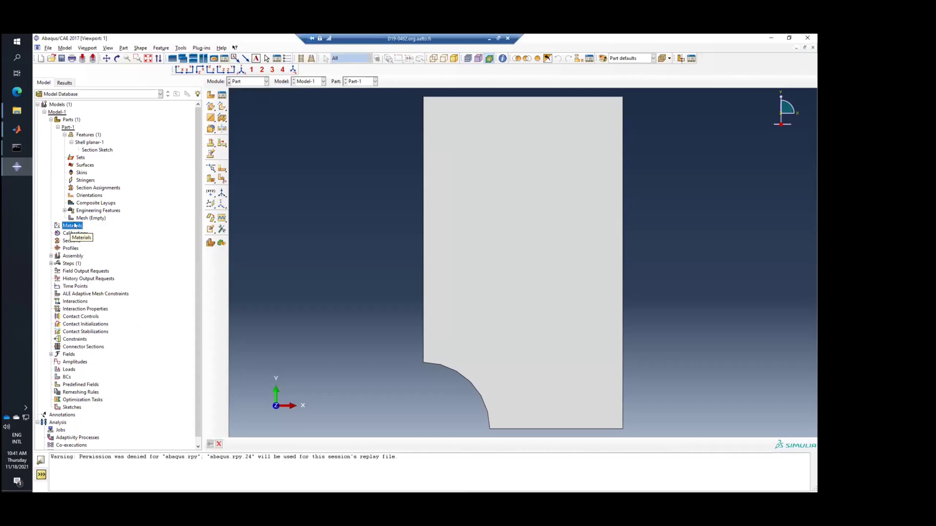
double_click(73, 226)
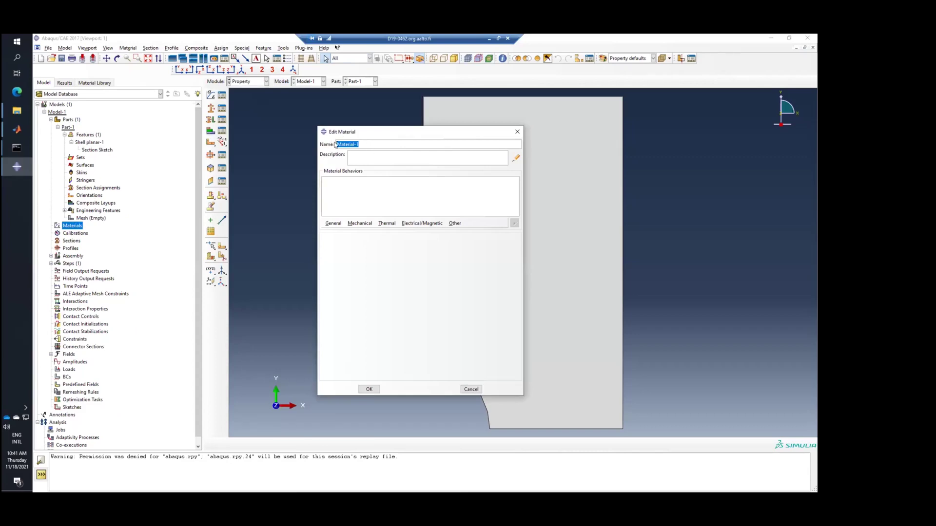
click(331, 224)
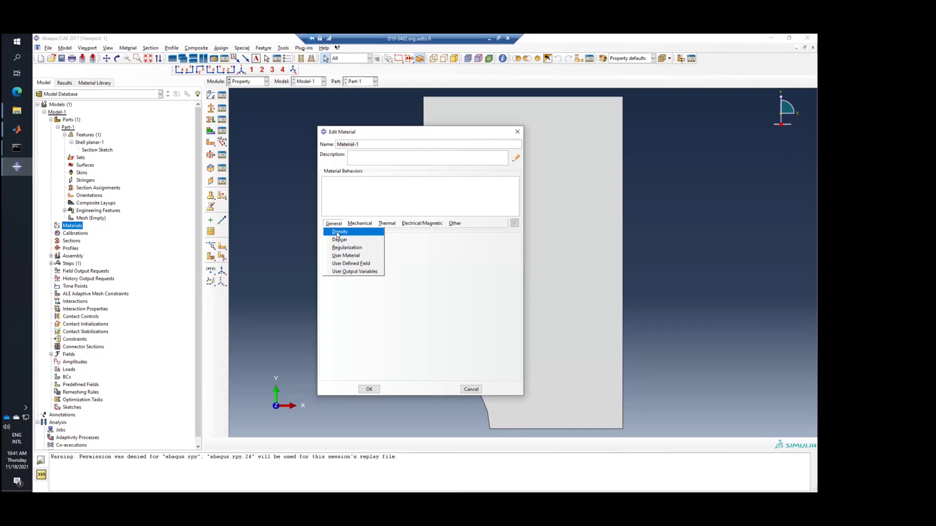
click(337, 233)
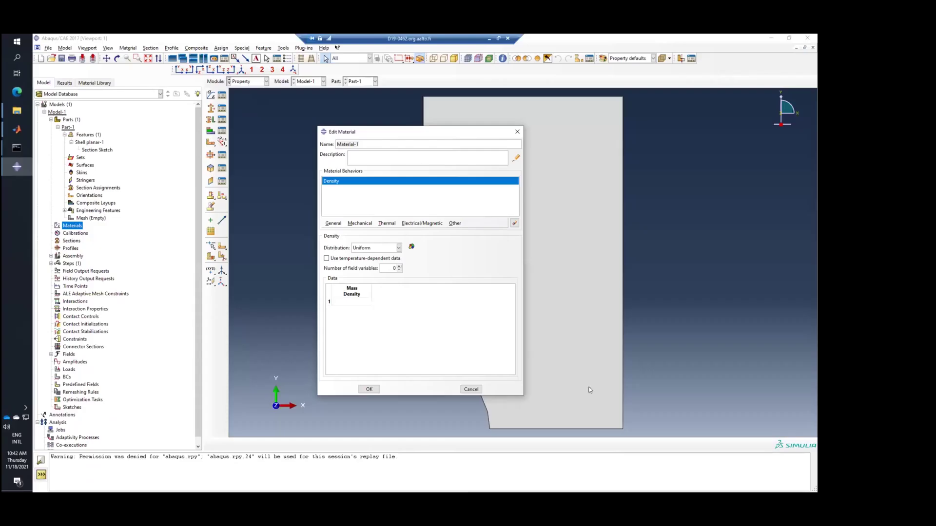
click(357, 300)
text(7.85e)
click(414, 317)
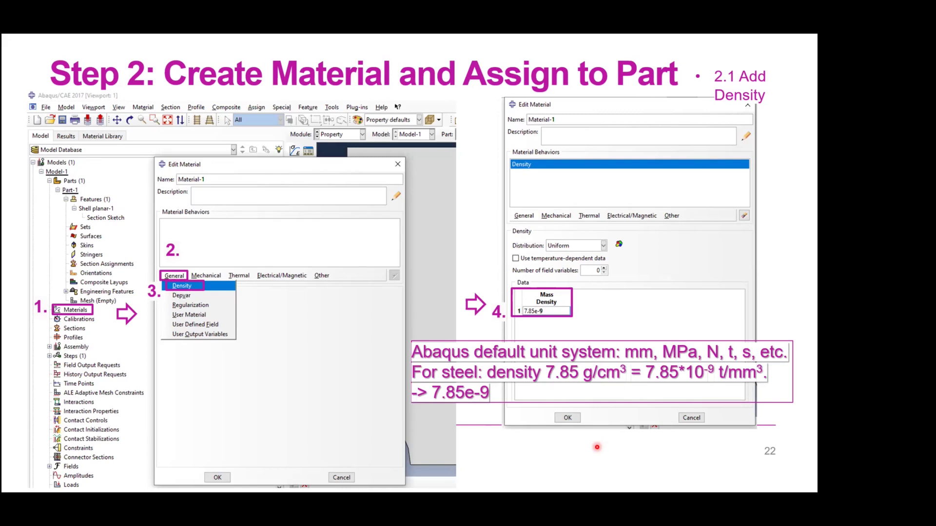
key(Right)
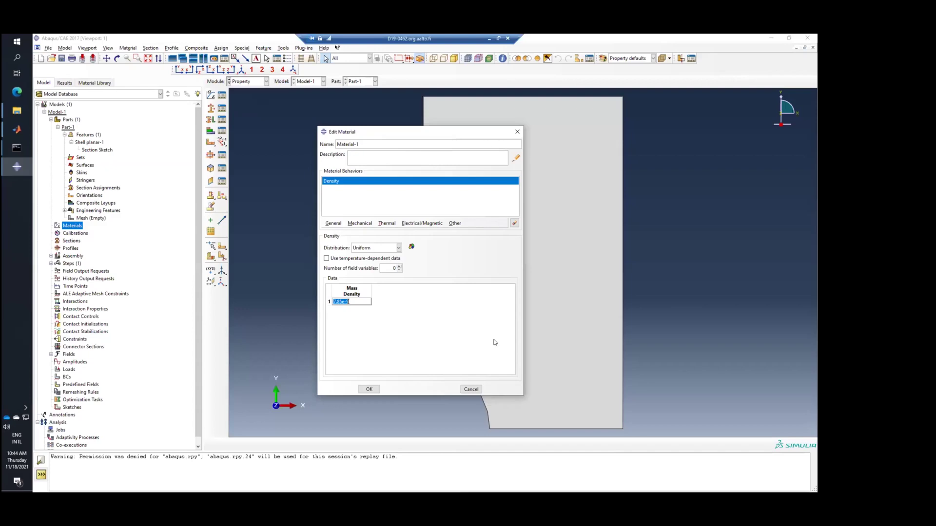
Add isotropic elastic behavior to Material-1 with Young's modulus 210000 and Poisson's ratio 0.3
click(367, 223)
mouse_move(385, 233)
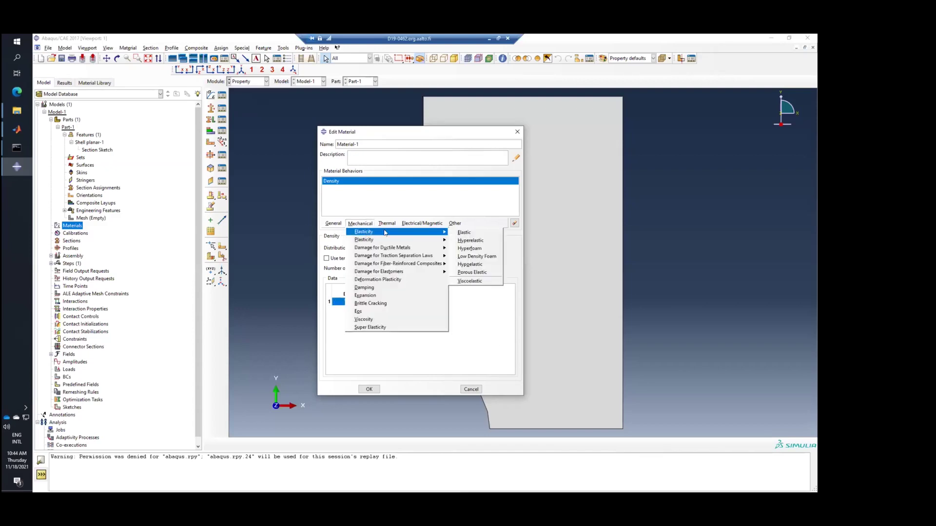
click(466, 234)
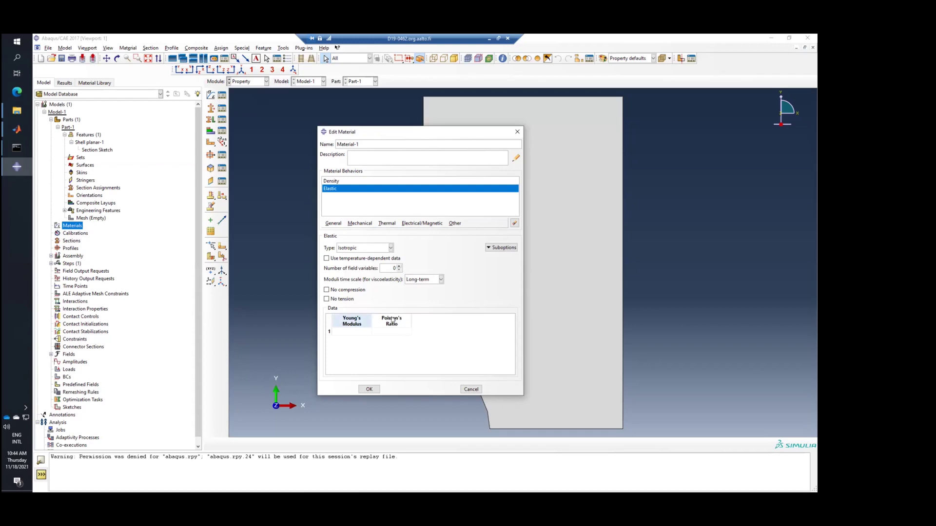
click(357, 332)
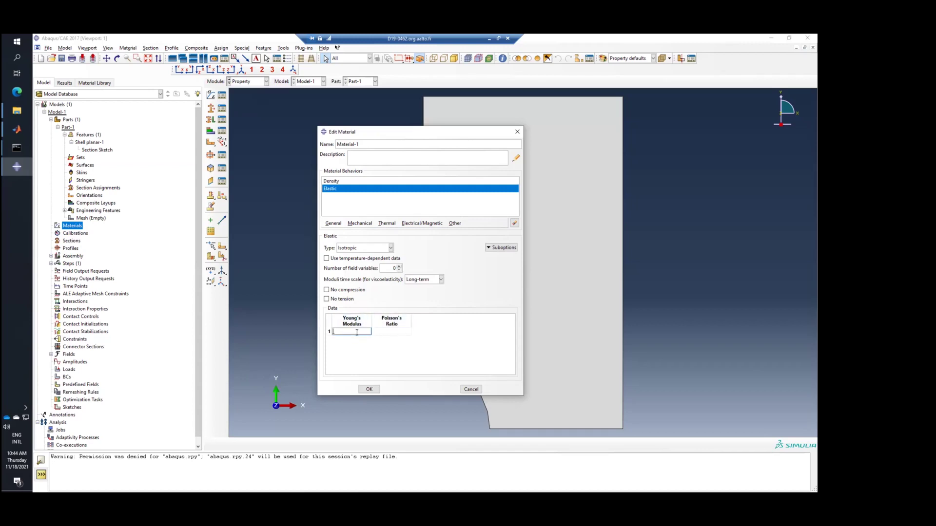
text(210000)
click(395, 330)
text(0)
key(Return)
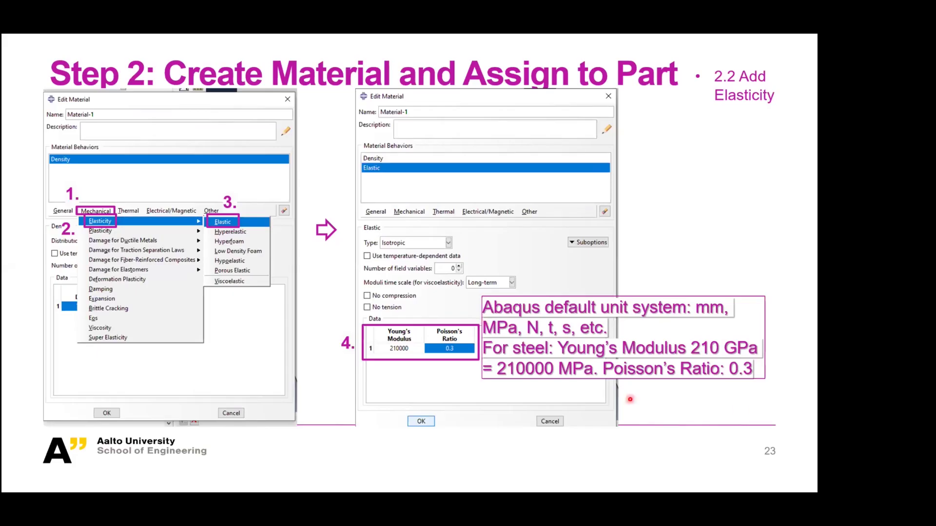
key(Right)
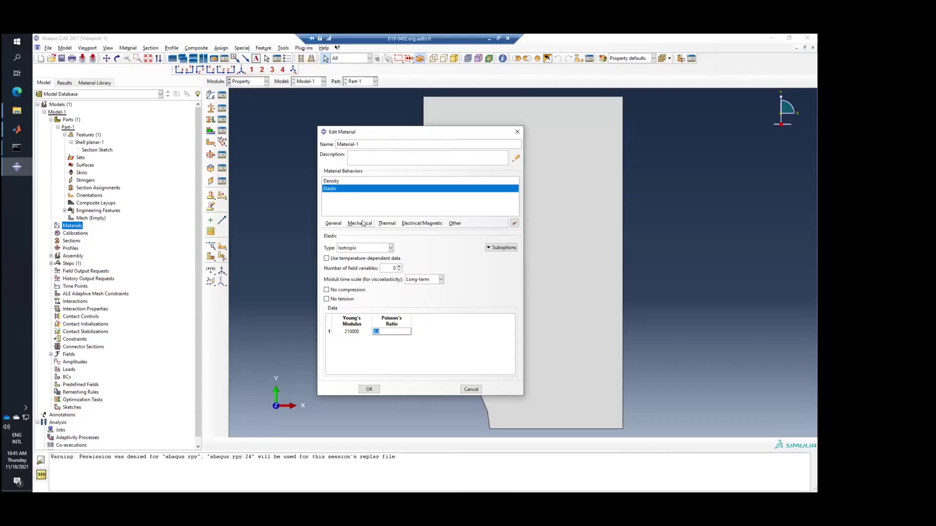
Add the Plastic behavior from the mechanical plasticity models to Material-1
click(360, 223)
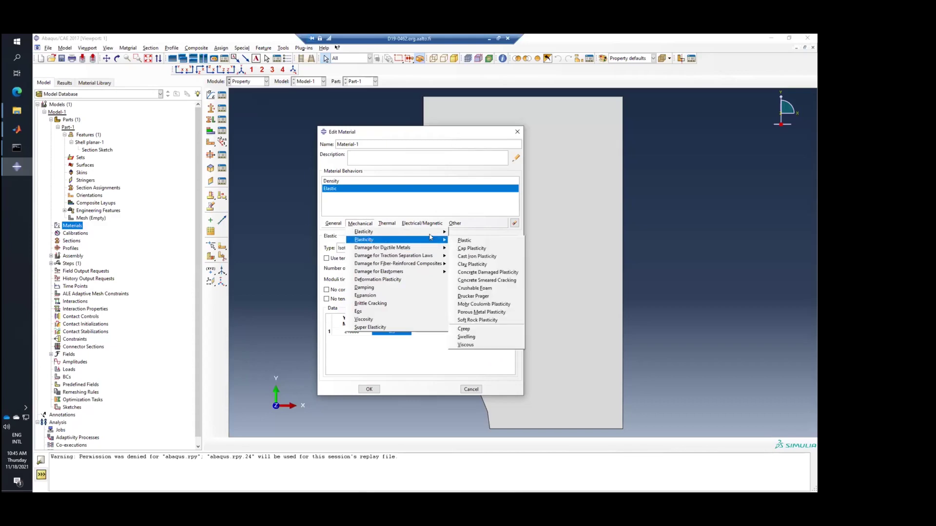
mouse_move(424, 240)
click(462, 239)
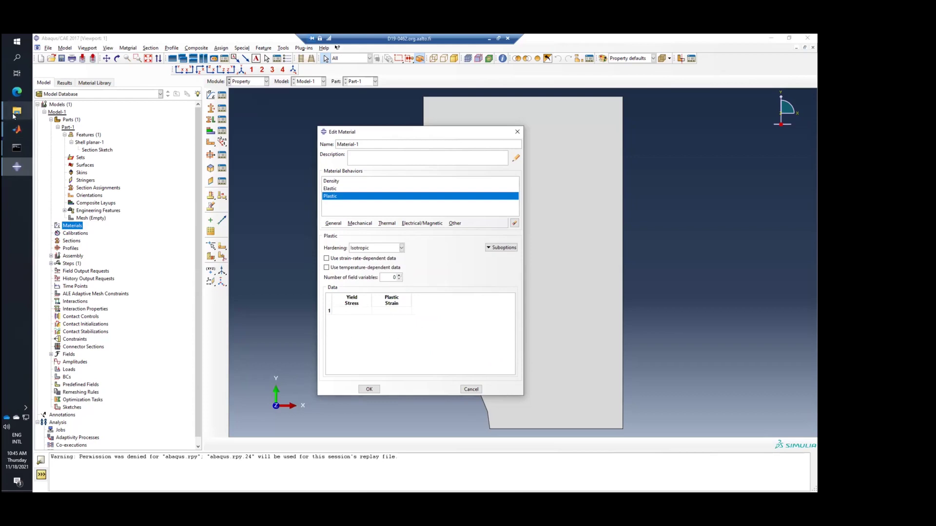
Open E3flowcurve.txt from the MSE2021E3 folder in Notepad++ and bring its window to the front
mouse_move(14, 116)
click(71, 146)
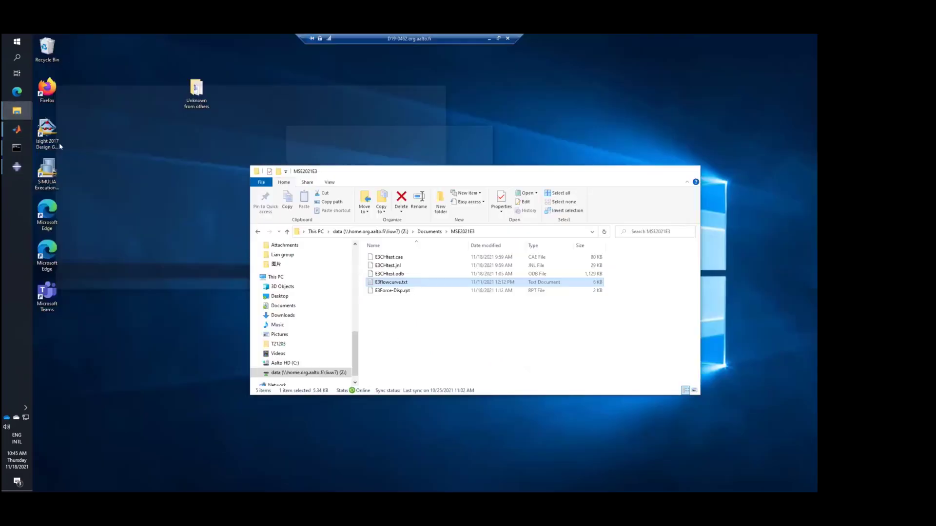
click(408, 284)
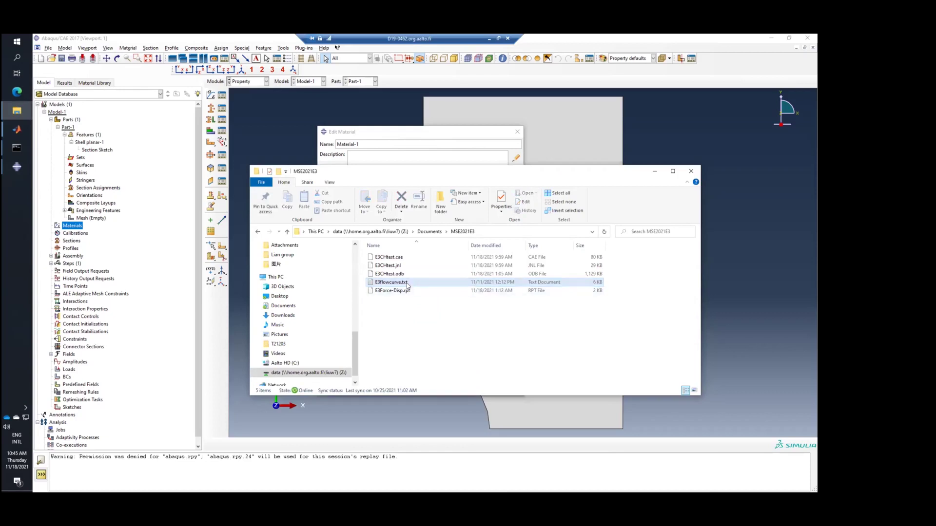
right_click(408, 286)
right_click(390, 284)
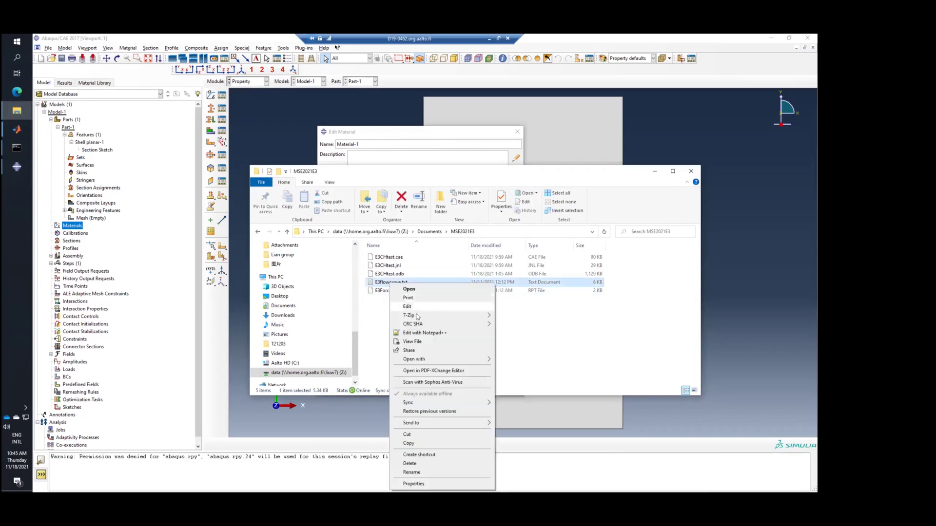
click(407, 306)
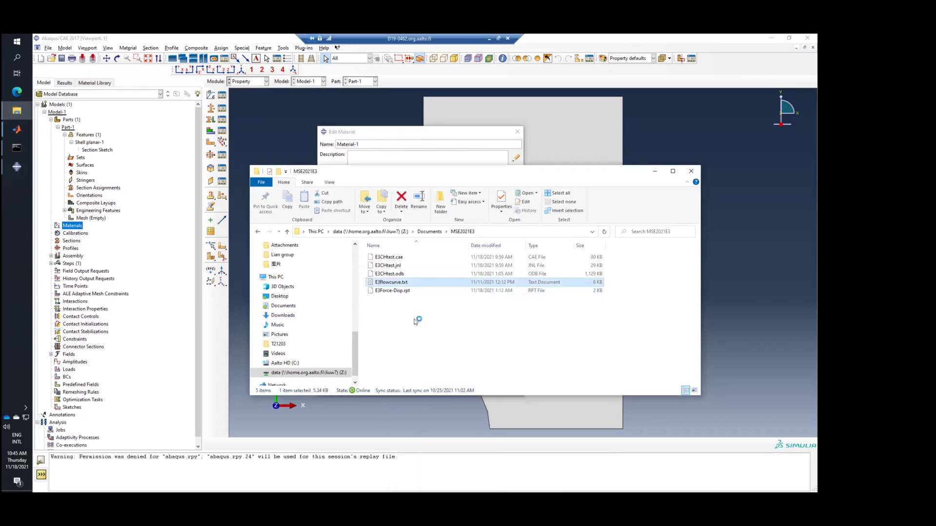
click(656, 173)
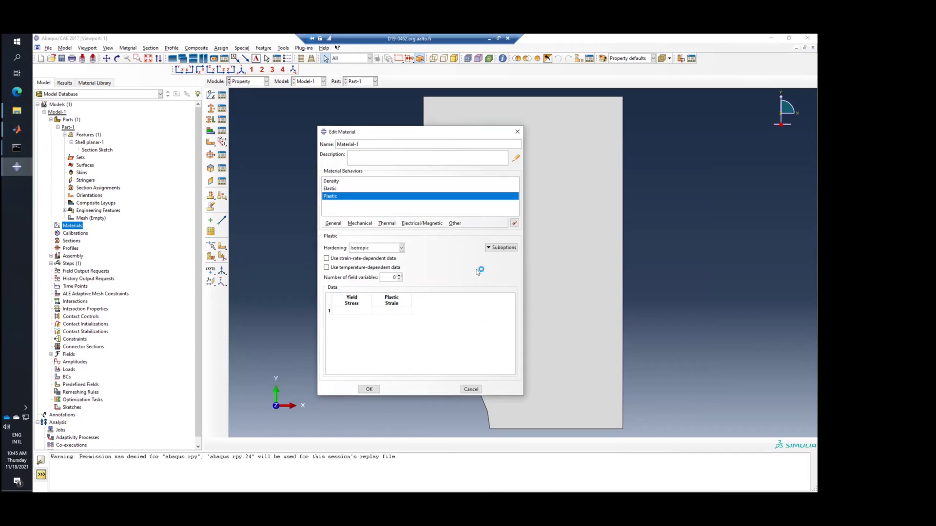
click(25, 187)
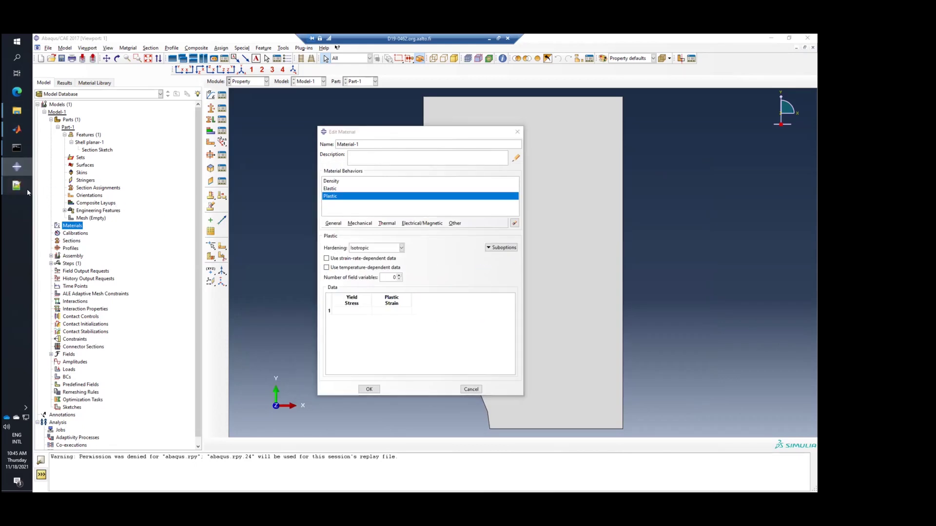
double_click(217, 38)
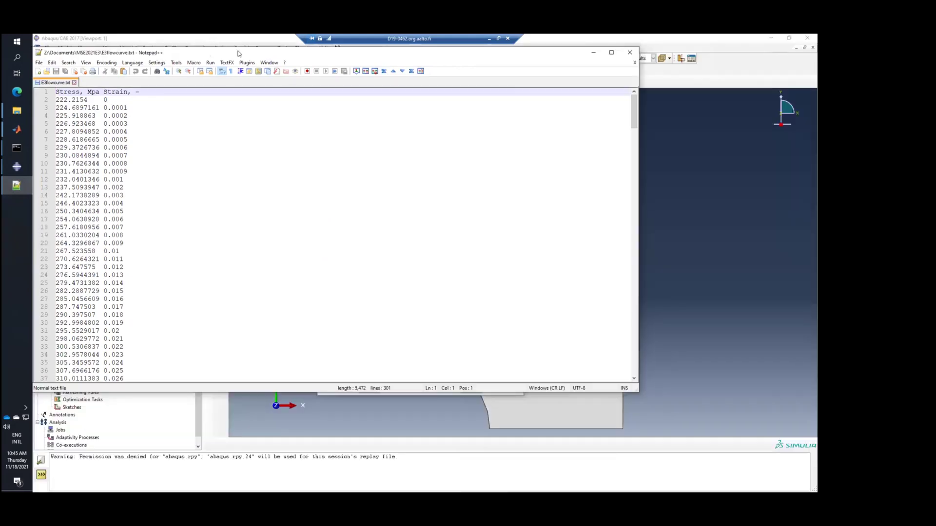
Check the Stress and Strain columns of E3flowcurve.txt, and narrow and place its window beside the material's plastic data table
drag(281, 52, 618, 89)
double_click(405, 128)
click(453, 128)
double_click(452, 128)
key(Left)
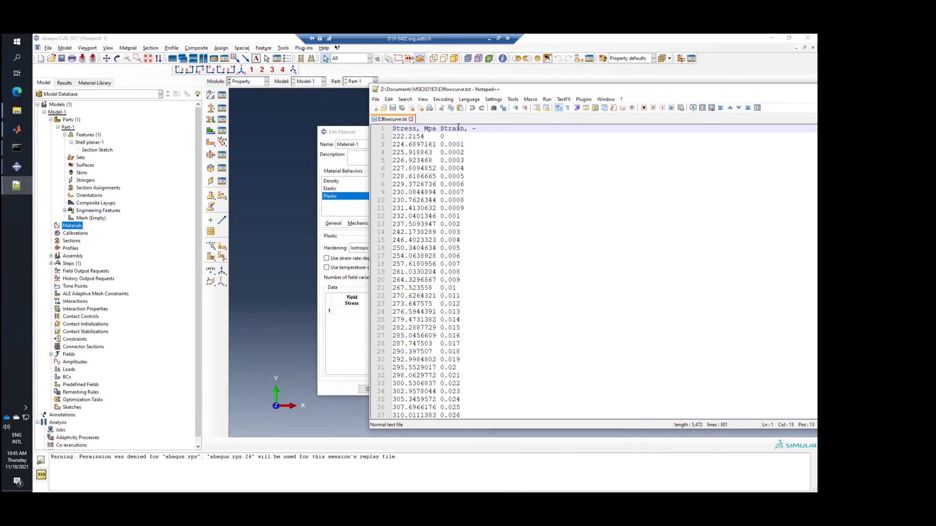
click(444, 136)
click(393, 136)
drag(536, 89, 466, 65)
drag(394, 105, 355, 100)
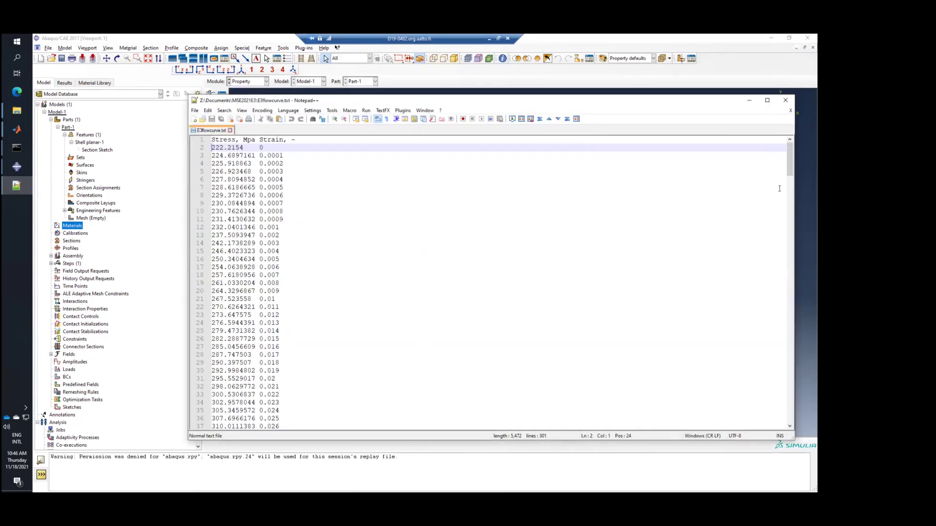
drag(796, 203, 396, 205)
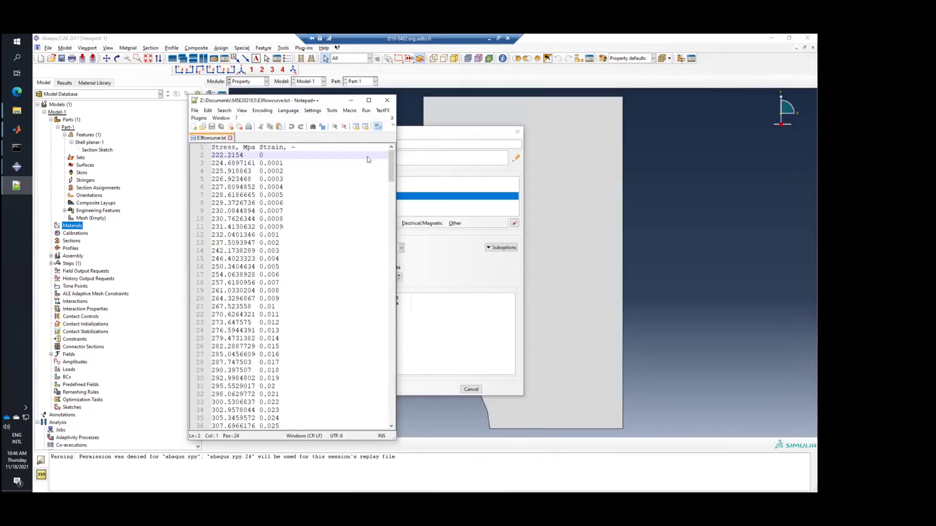
click(246, 147)
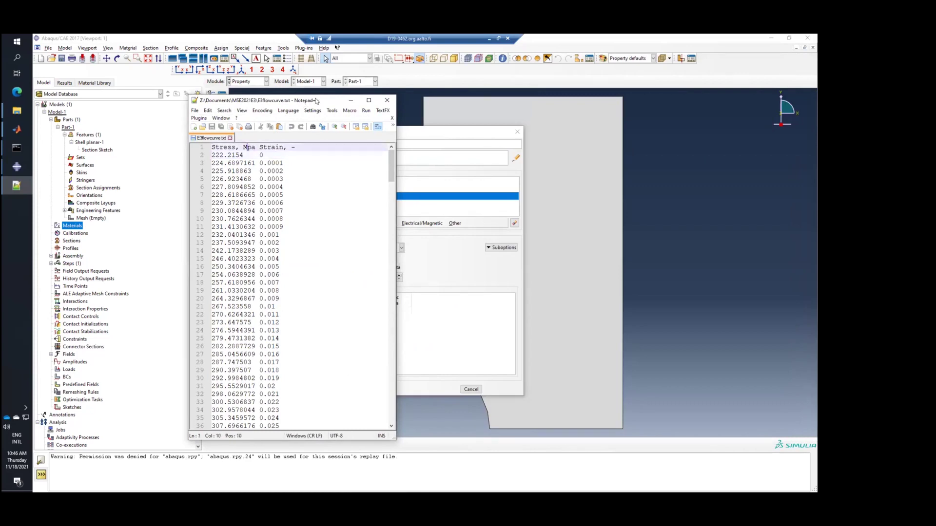
drag(321, 101, 557, 92)
Select and copy all stress and strain rows of E3flowcurve.txt, from line 2 to the last line, without the header
click(444, 146)
scroll(624, 384, down, 18)
scroll(623, 383, down, 20)
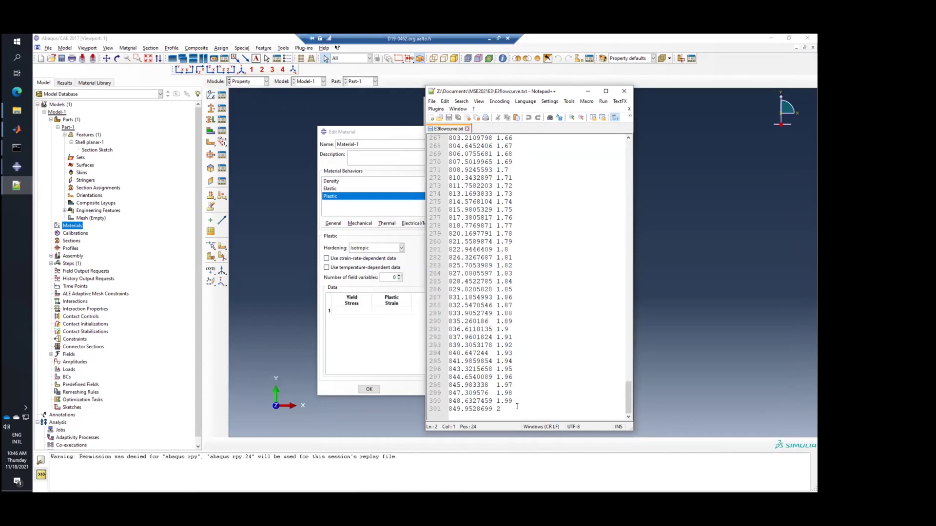
key(ctrl+shift+End)
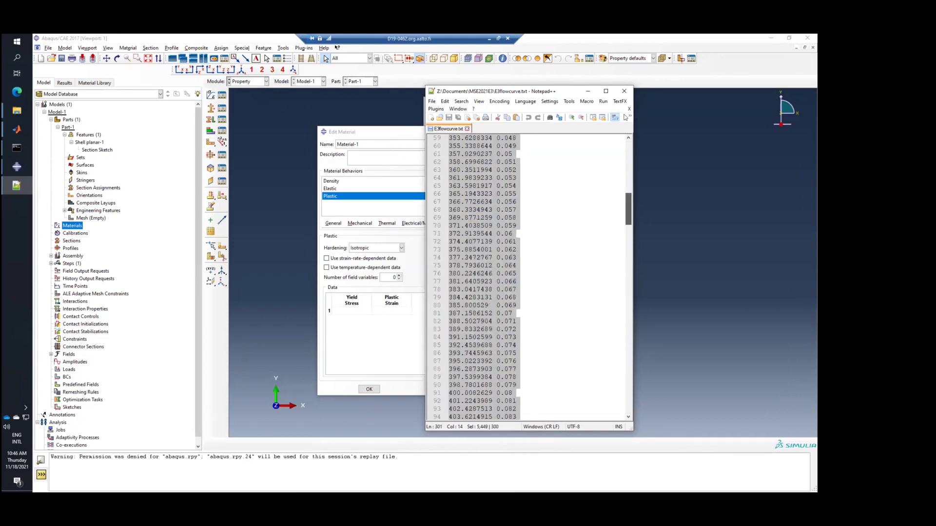
scroll(560, 237, up, 11)
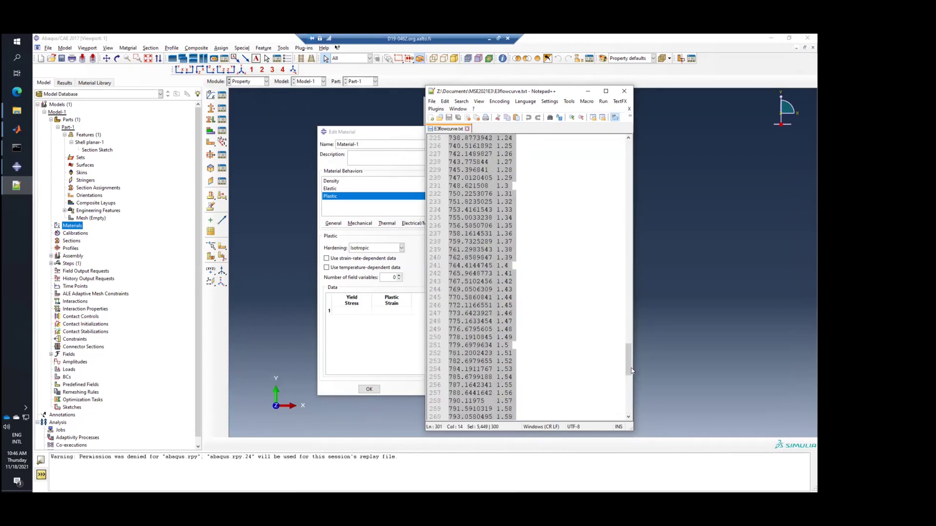
drag(629, 366, 620, 154)
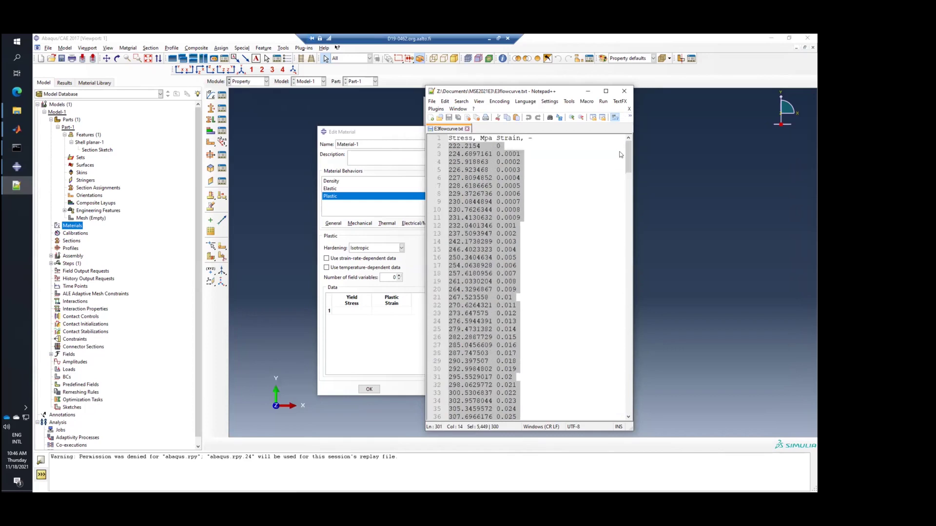
Paste the flow curve data into the Yield Stress and Plastic Strain table of Material-1, check the rows and accept the material
click(352, 311)
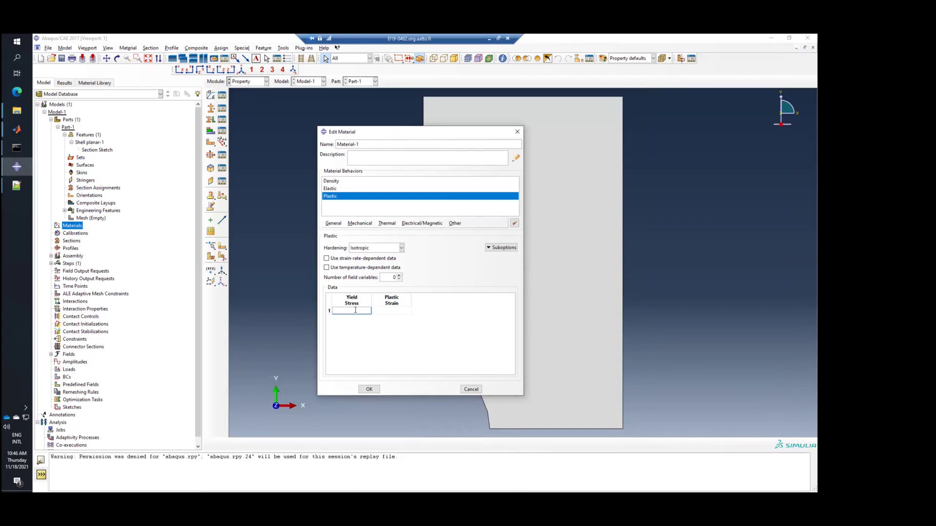
key(ctrl+v)
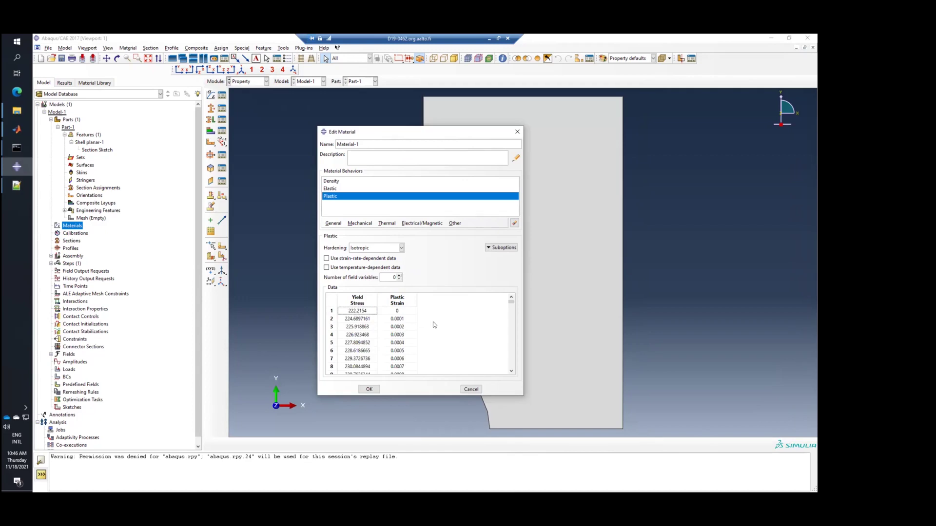
scroll(433, 322, down, 19)
scroll(493, 325, up, 19)
click(369, 390)
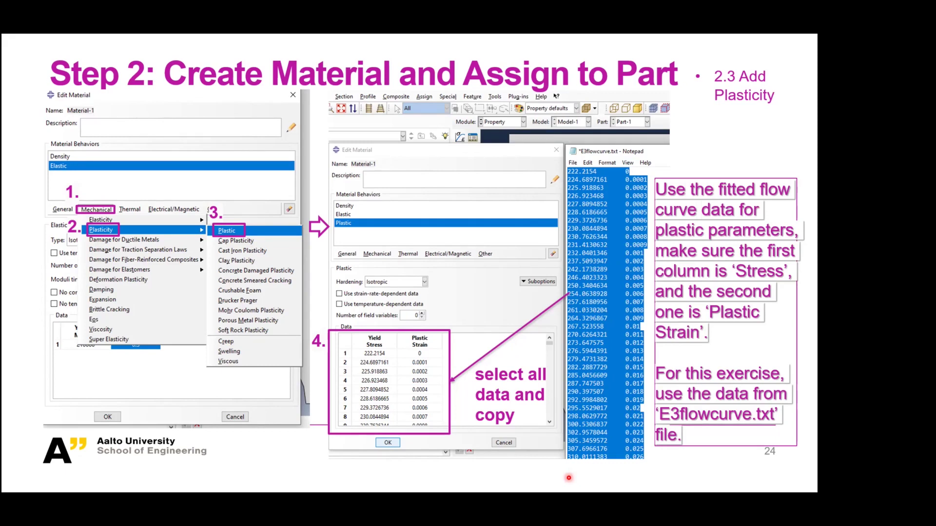
Review the slide on creating Section-1 with Material-1, return to Abaqus and select the Property module
key(Right)
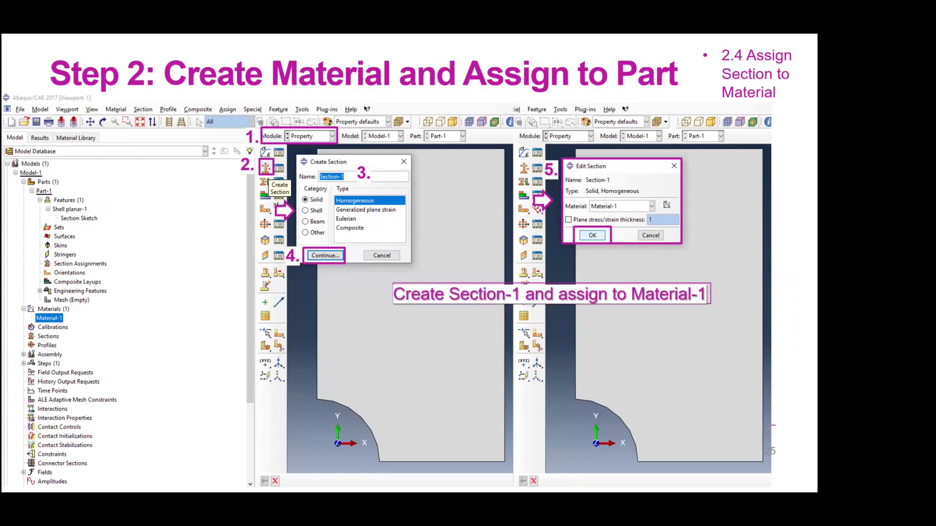
key(alt+Tab)
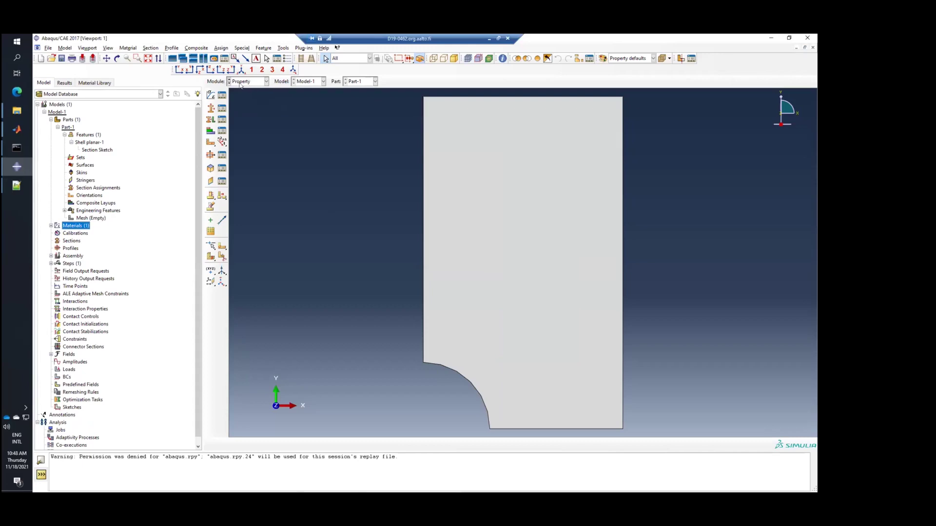
click(257, 84)
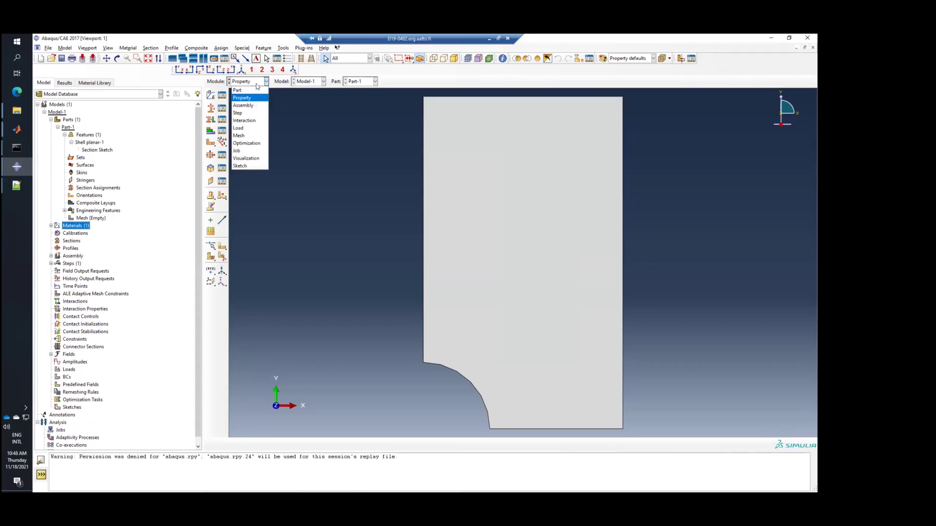
click(256, 84)
click(256, 84)
click(254, 99)
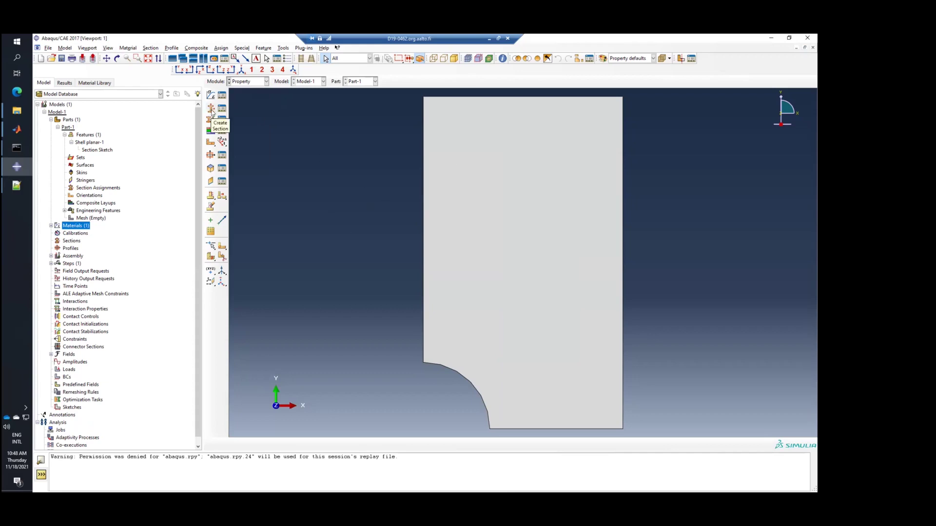
Create the solid homogeneous section Section-1 with Material-1, and expand Sections and Materials in the model tree to check both entries
click(211, 109)
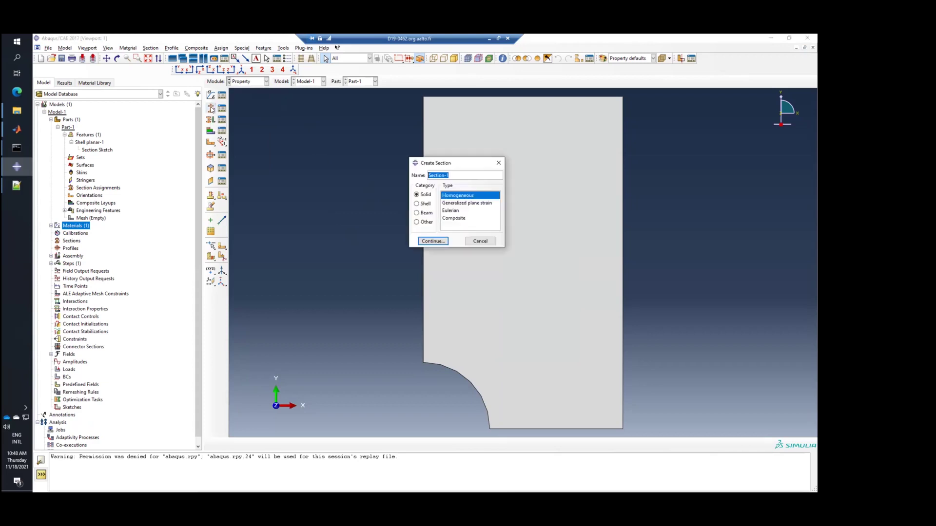
click(460, 175)
click(432, 241)
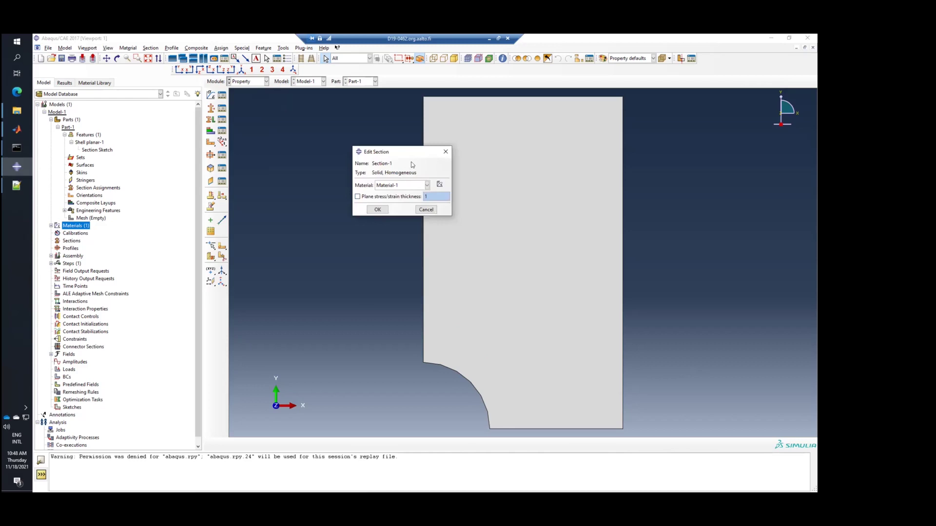
click(396, 186)
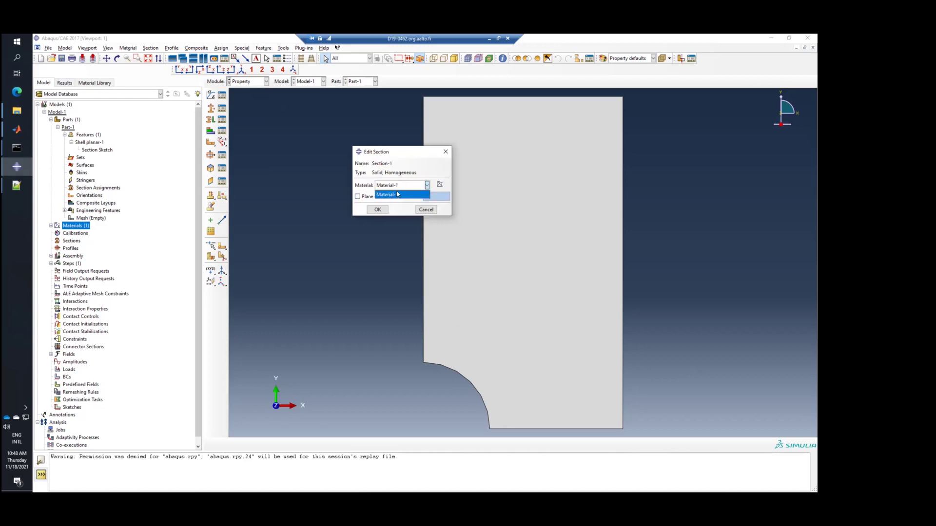
click(399, 189)
click(383, 210)
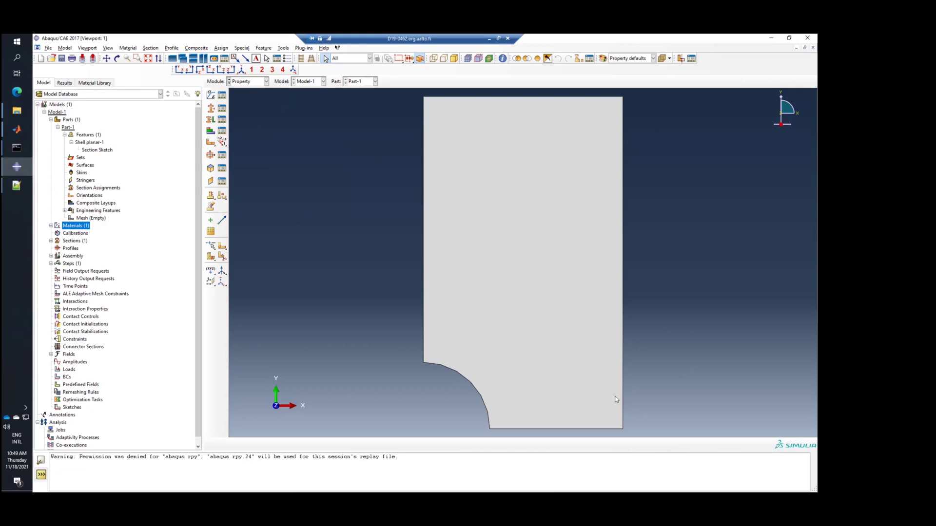
click(51, 240)
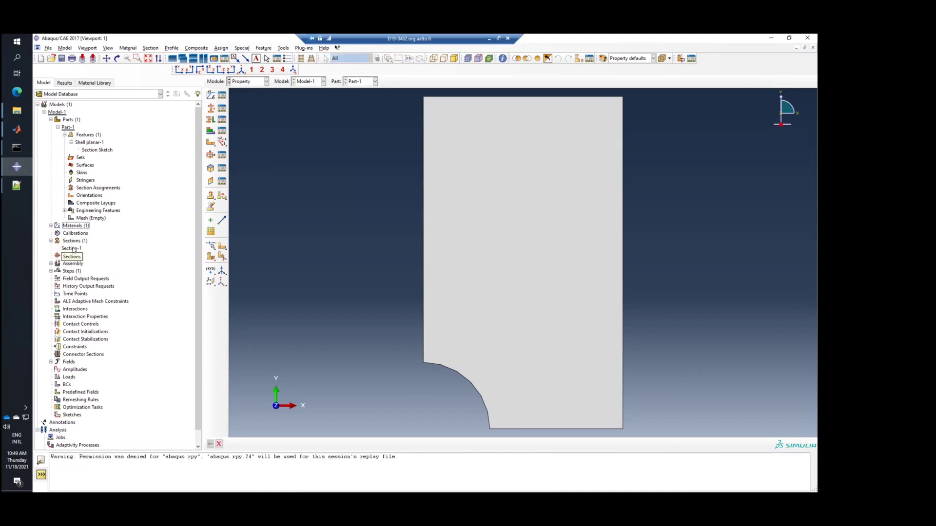
click(51, 226)
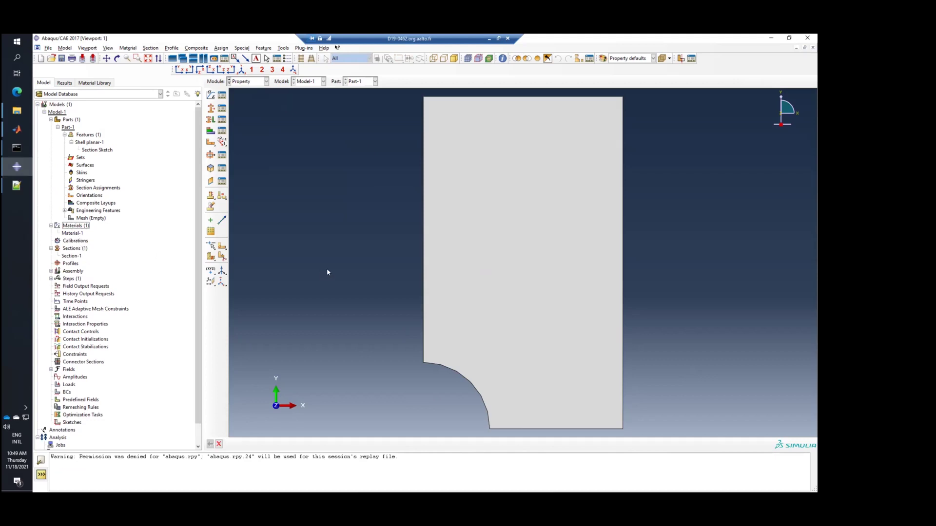
Assign Section-1 to the whole face of Part-1, creating Set-1 for the region and taking the thickness from the section
click(211, 121)
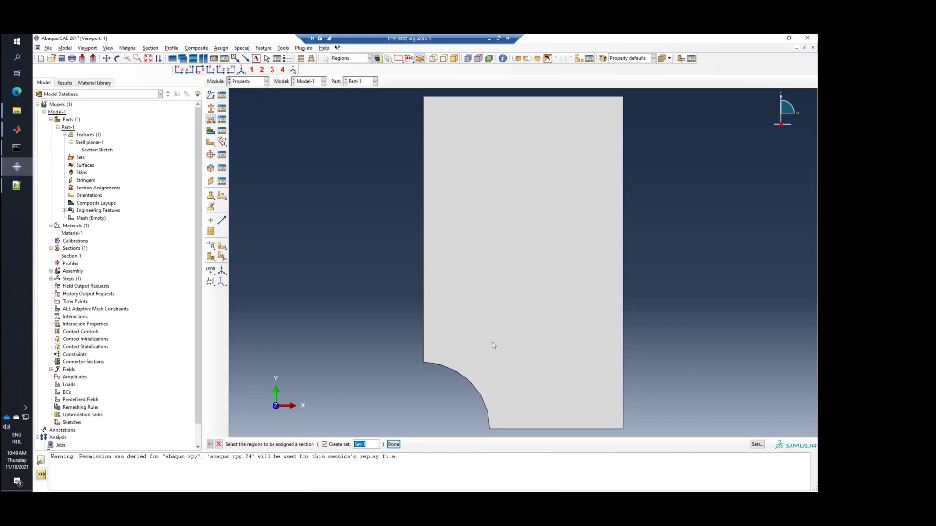
click(524, 344)
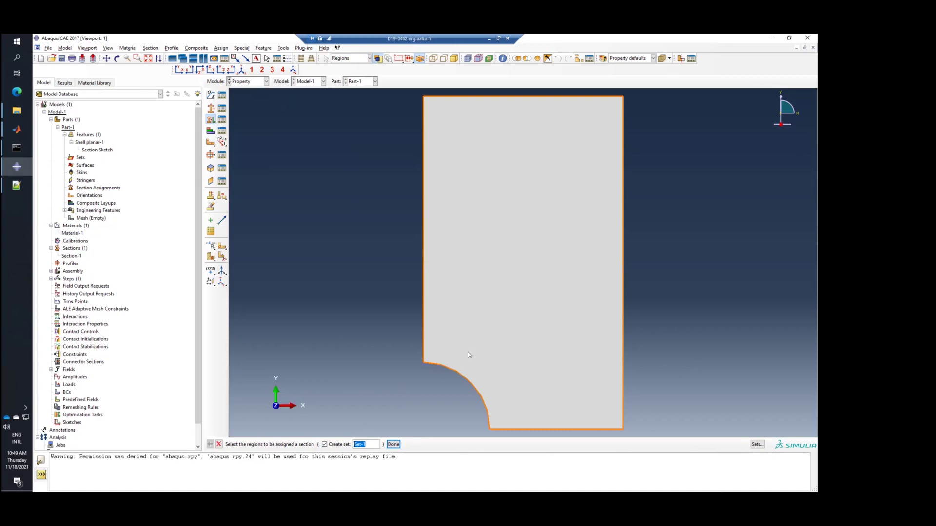
click(328, 203)
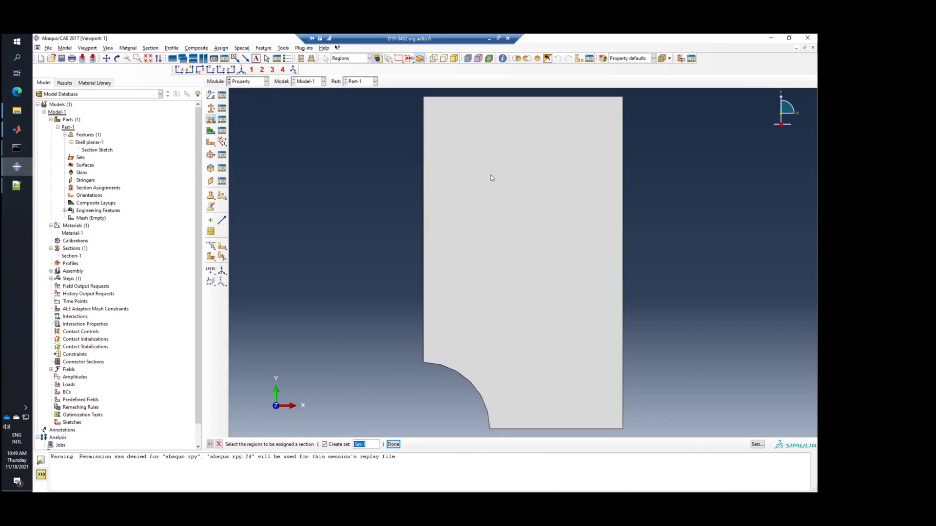
click(489, 141)
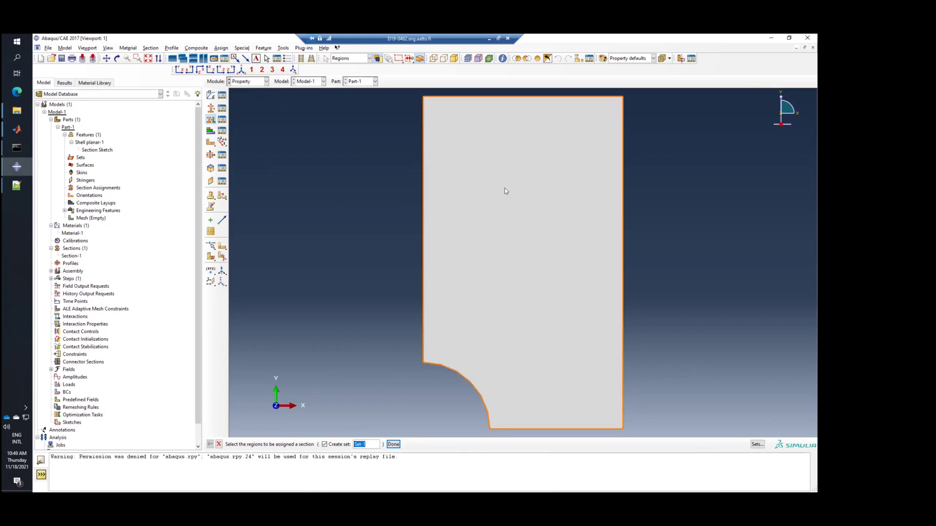
click(505, 223)
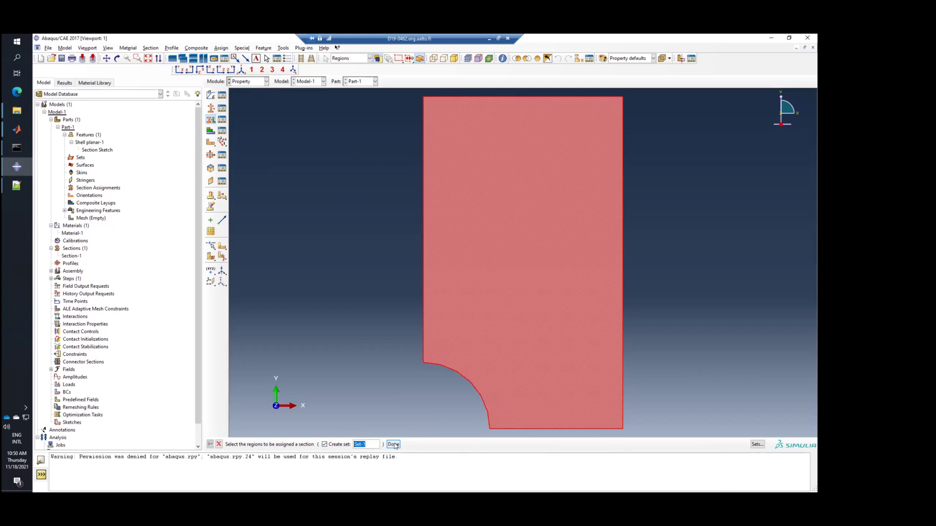
middle_click(548, 334)
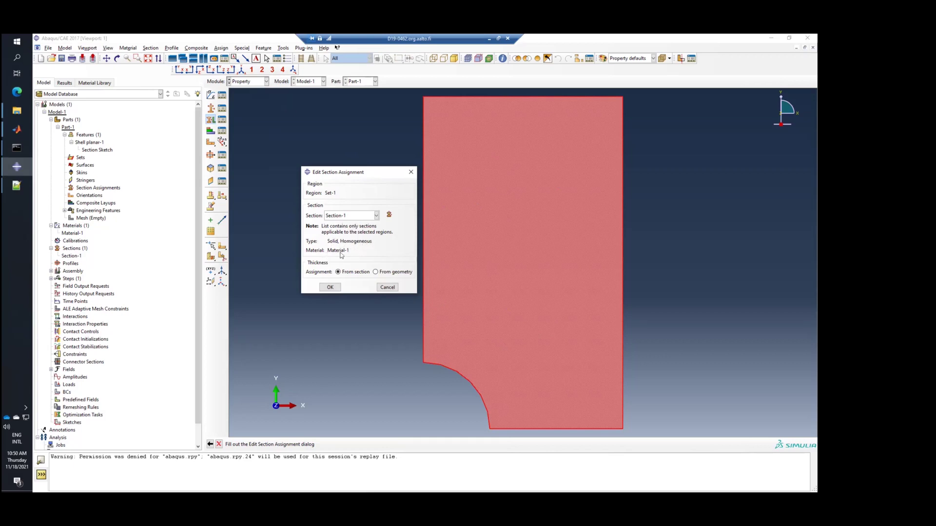
click(330, 287)
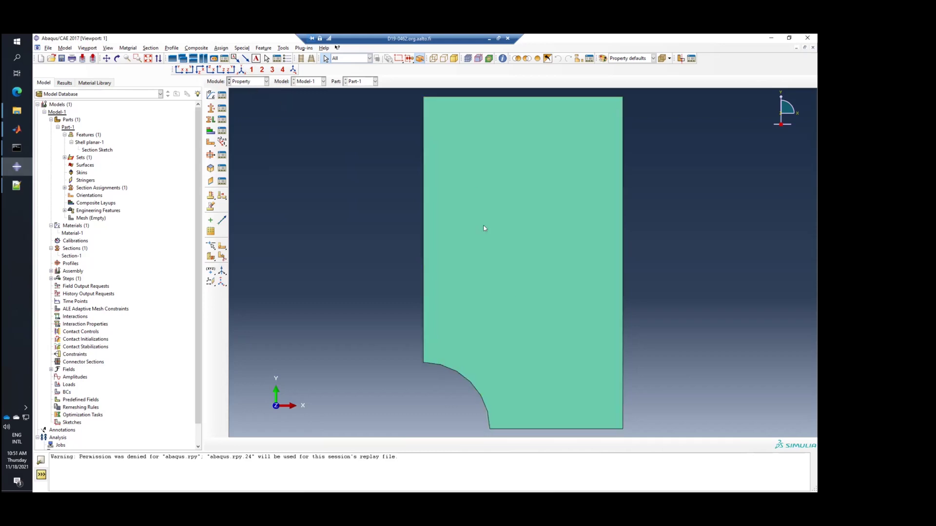
Review the slides on creating Section-1 and assigning it to the part region Set-1
click(567, 268)
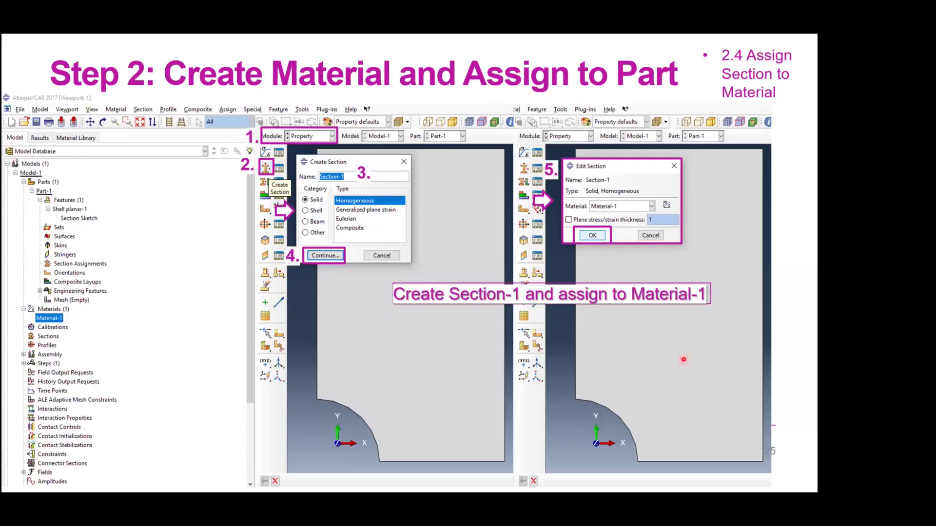
click(627, 316)
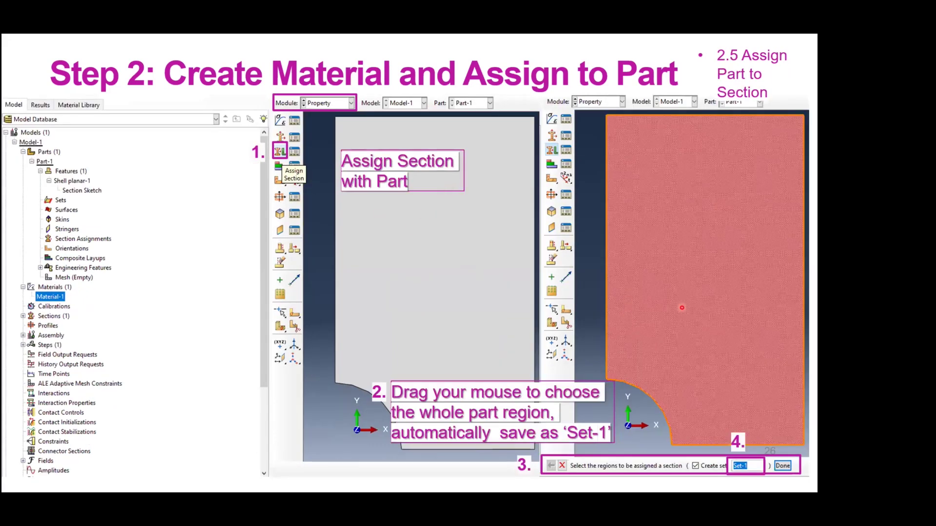
click(682, 308)
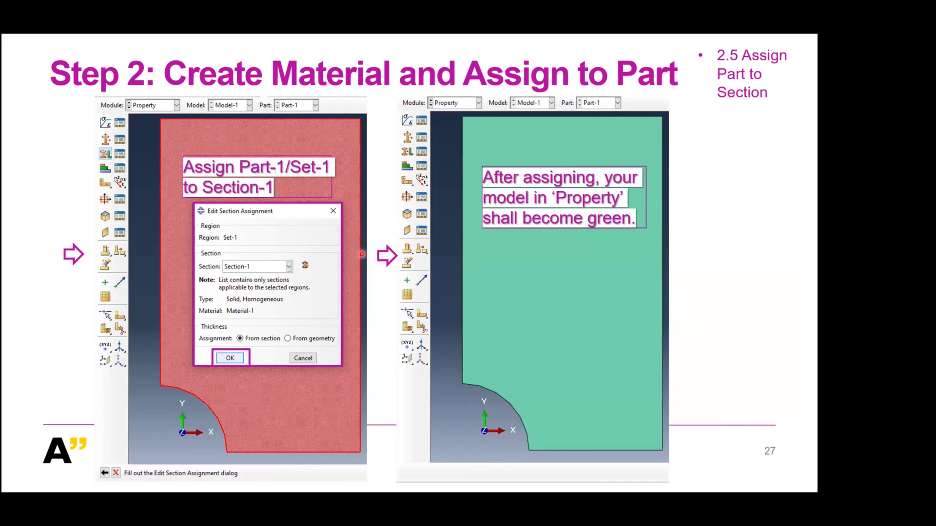
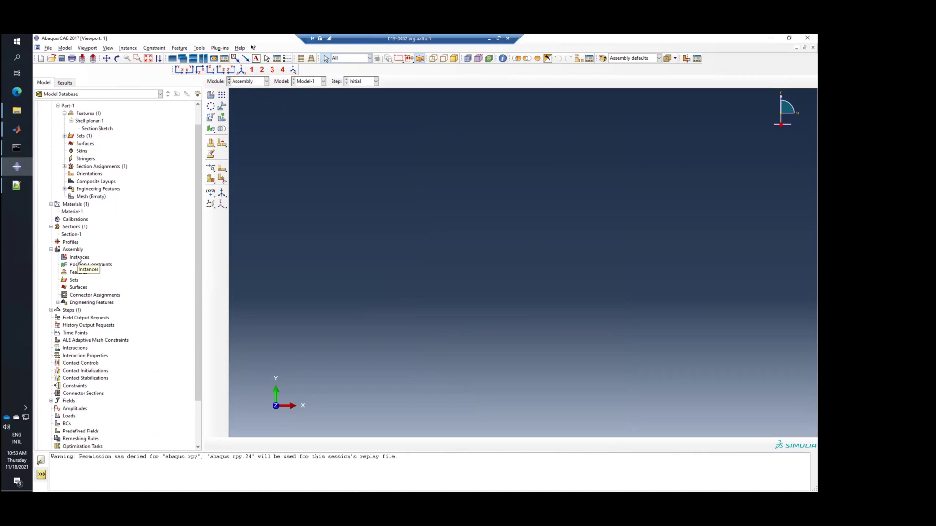
Create an independent (mesh on instance) instance of Part-1 in the assembly
double_click(78, 257)
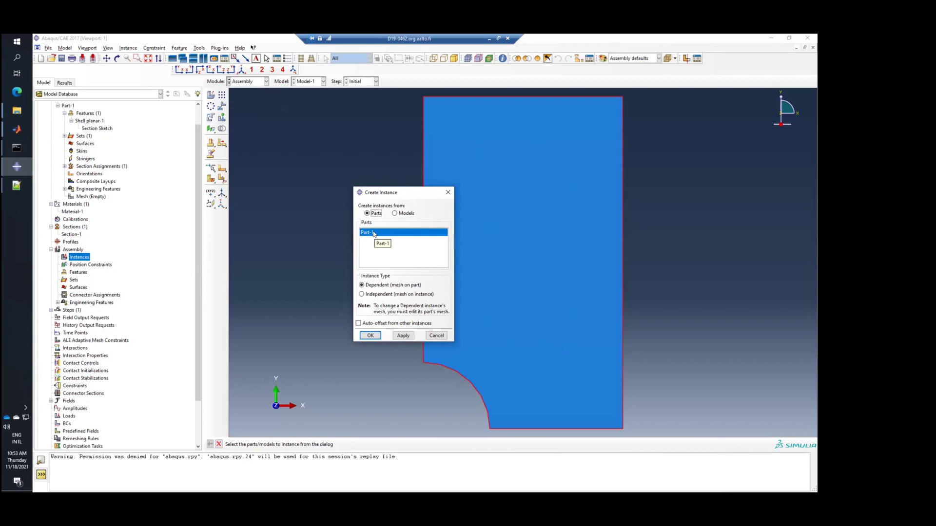
click(402, 295)
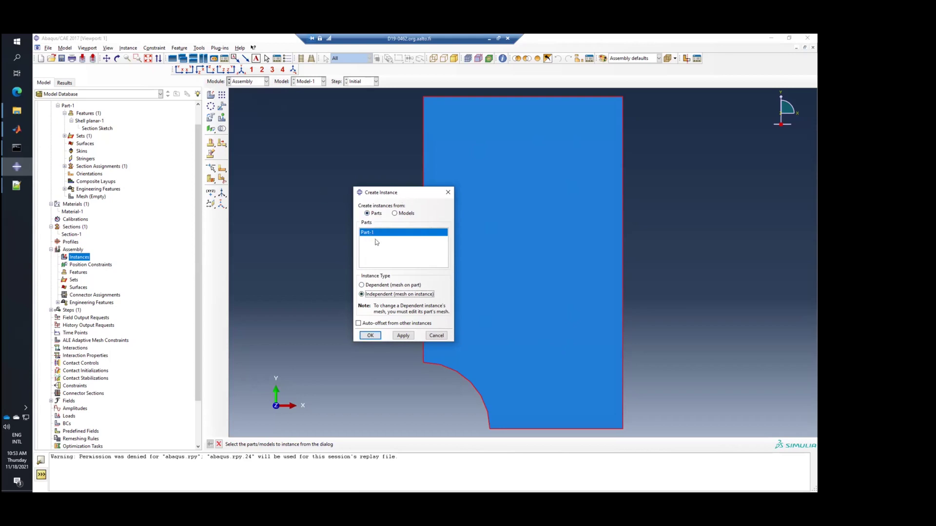
click(370, 336)
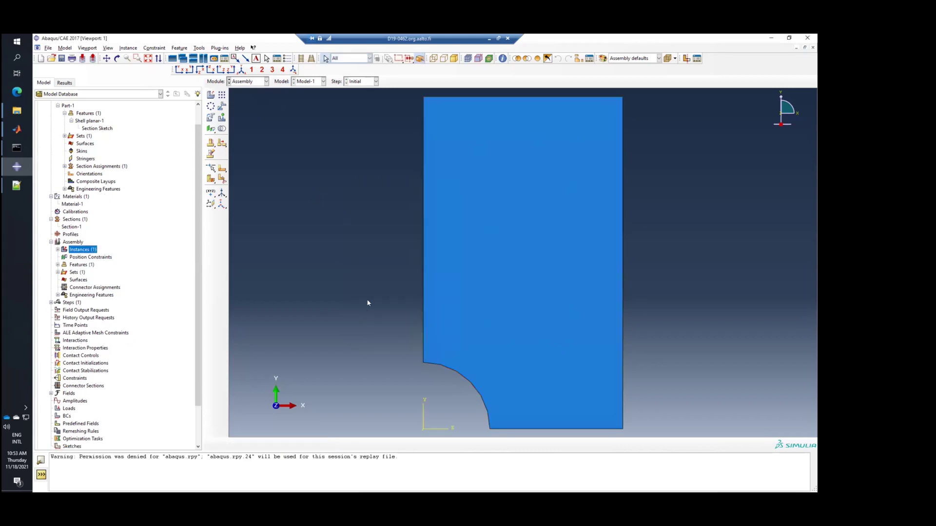
scroll(399, 288, up, 1)
scroll(398, 288, down, 1)
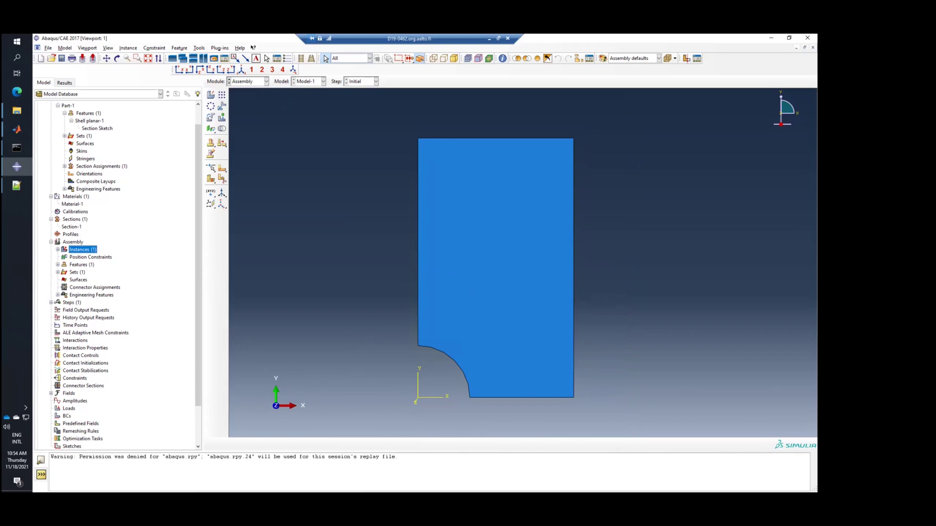
Review the Create Assembly slide, return to Abaqus and expand Steps in the model tree to view the Initial step
key(alt+Tab)
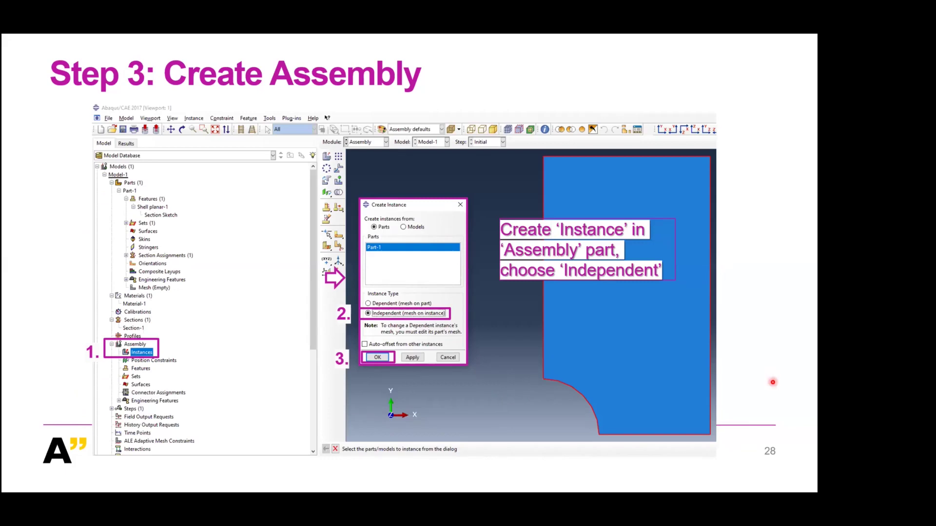
key(Right)
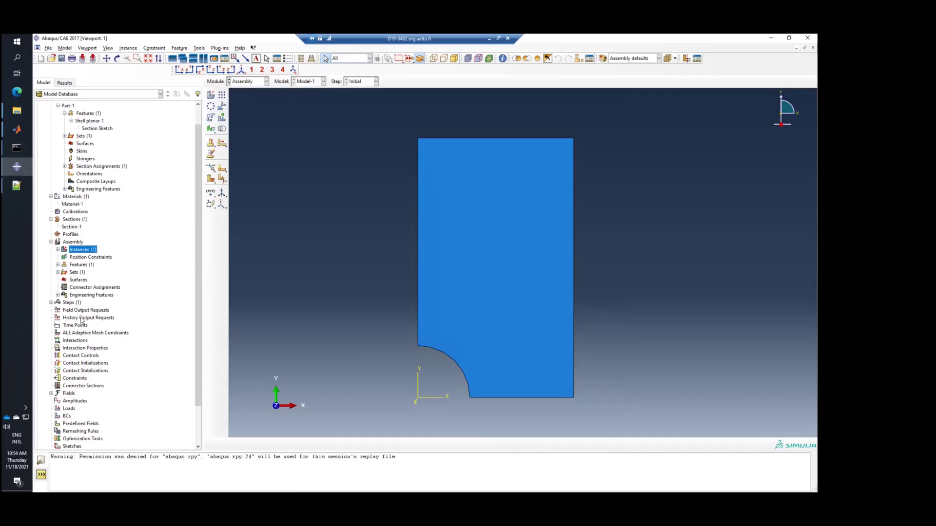
click(69, 304)
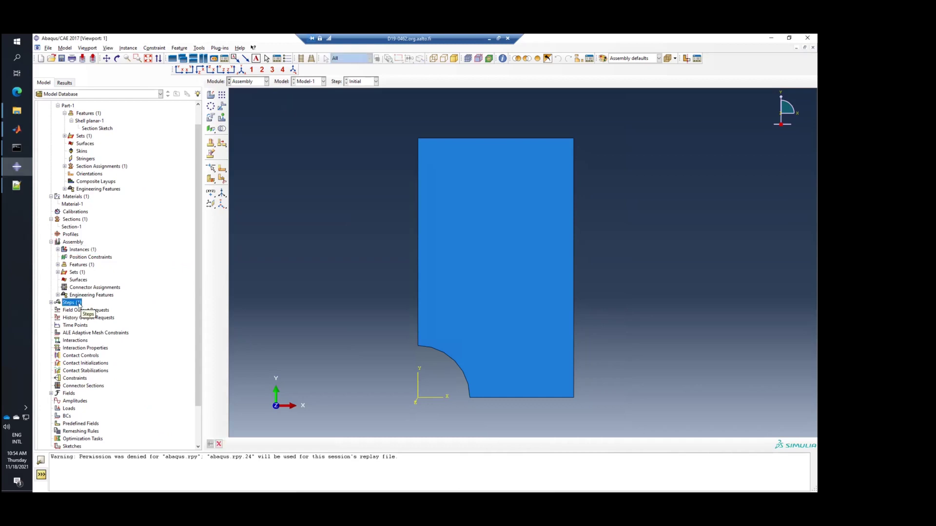
click(50, 303)
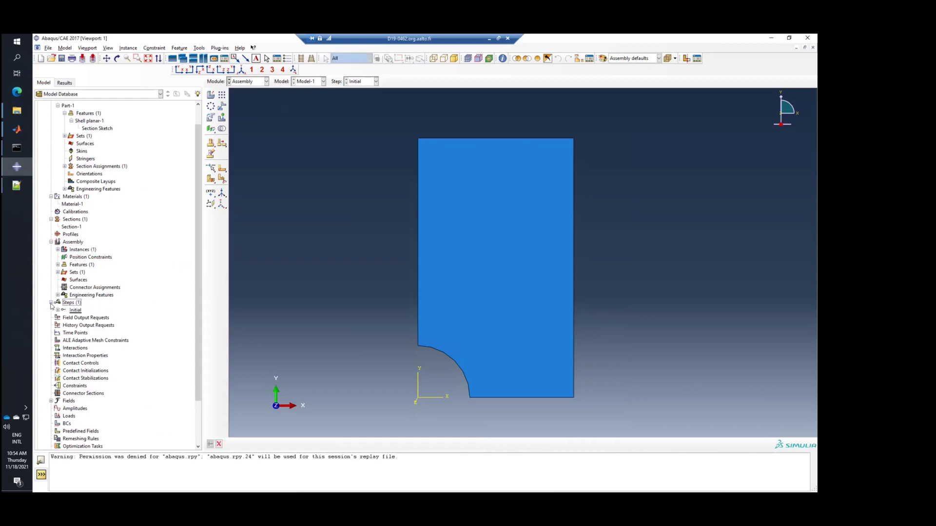
click(79, 304)
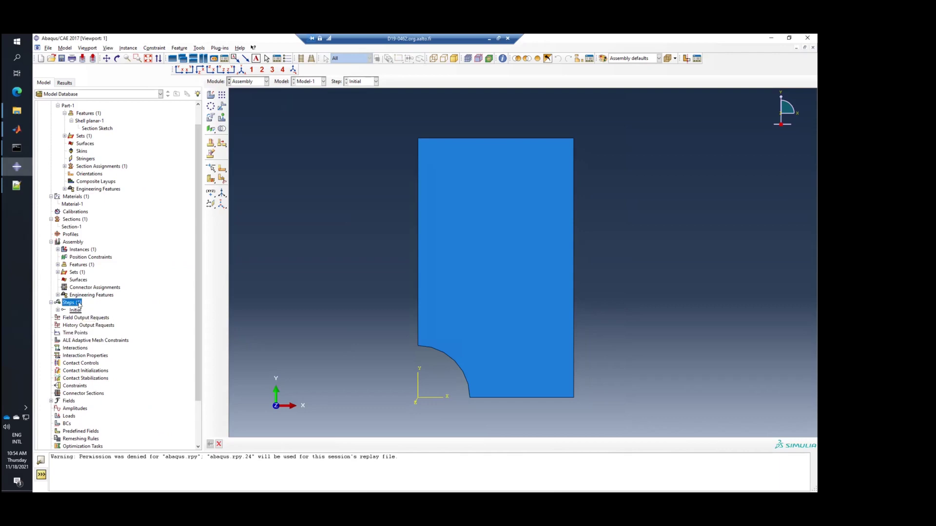
Start a new analysis step named Step-1 after Initial, using the general procedure Dynamic, Explicit
double_click(77, 303)
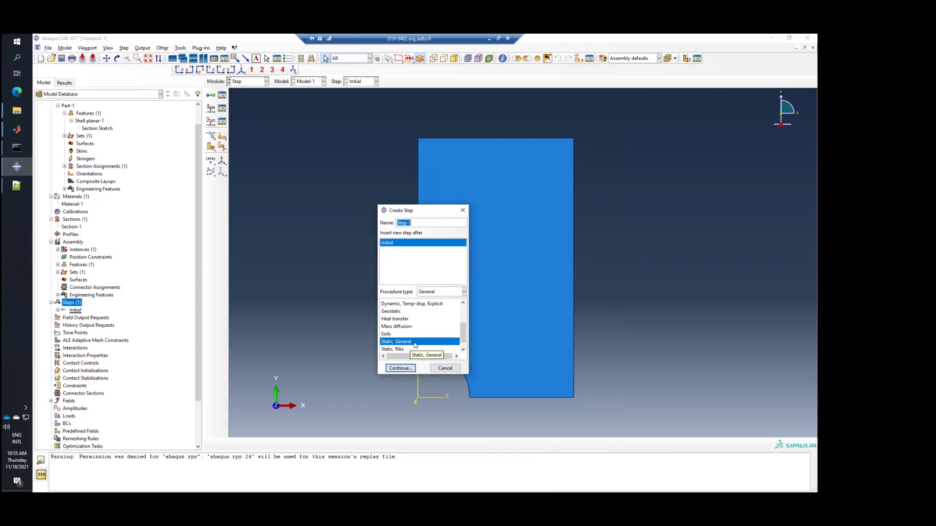
scroll(464, 342, down, 1)
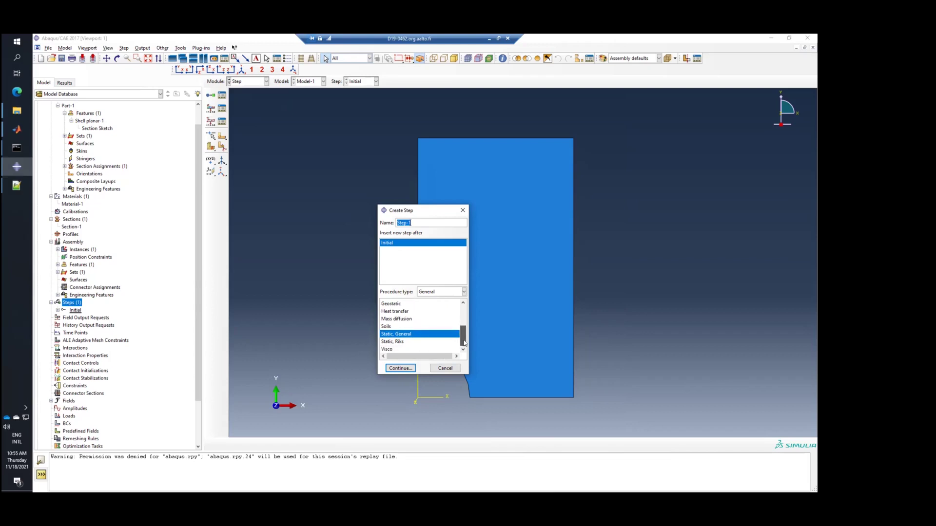
scroll(464, 337, up, 3)
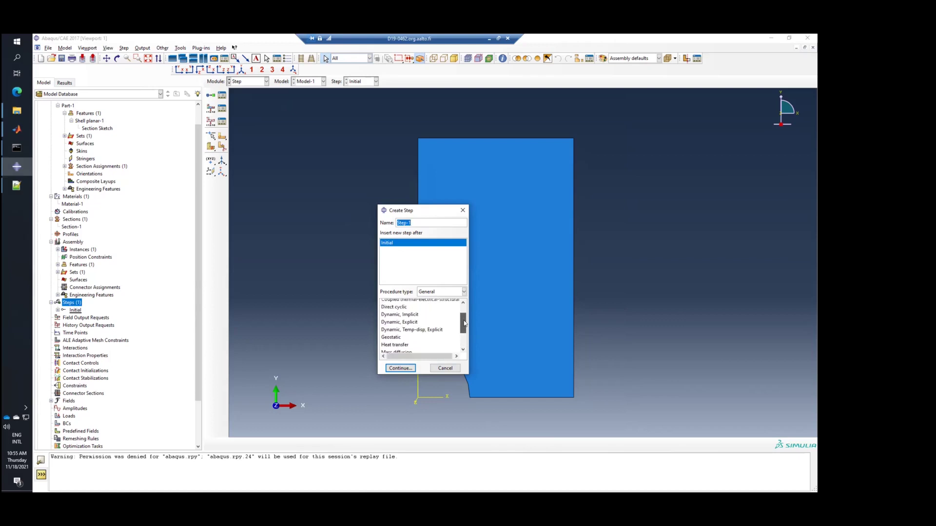
click(402, 323)
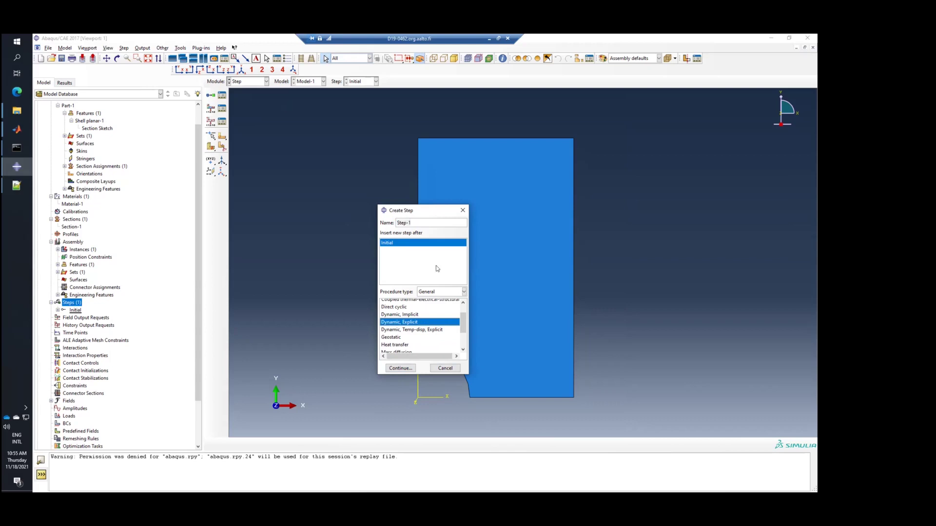
drag(429, 206, 440, 109)
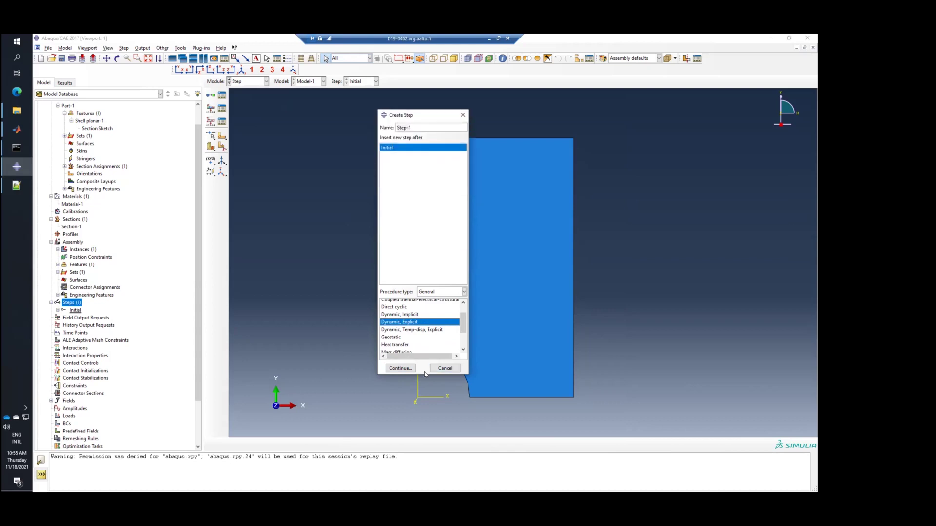
click(415, 302)
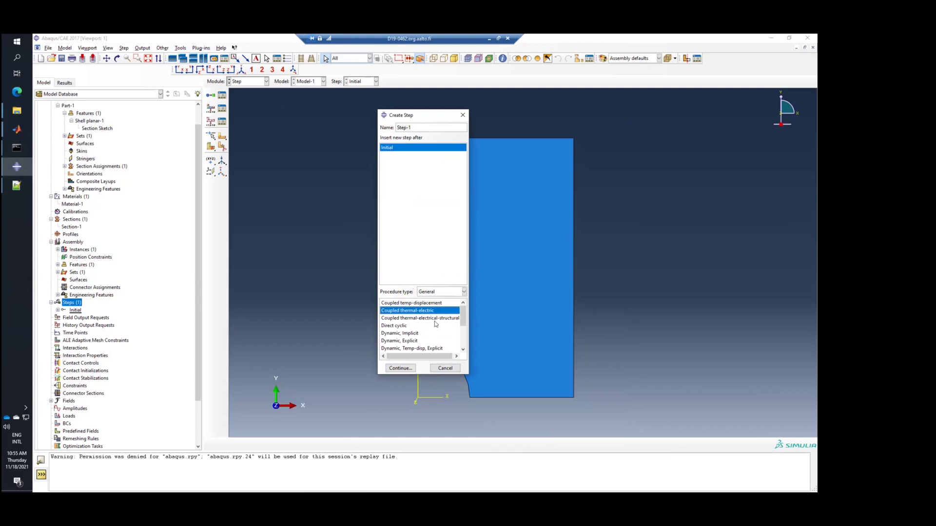
scroll(434, 321, down, 3)
scroll(423, 349, up, 3)
click(408, 335)
scroll(439, 334, down, 1)
scroll(449, 333, up, 1)
scroll(449, 333, down, 2)
scroll(444, 332, up, 2)
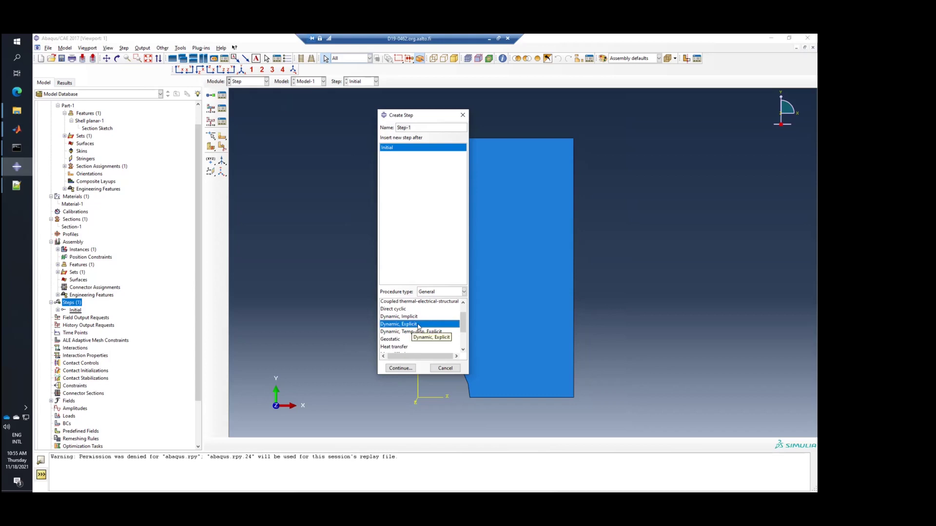
click(400, 369)
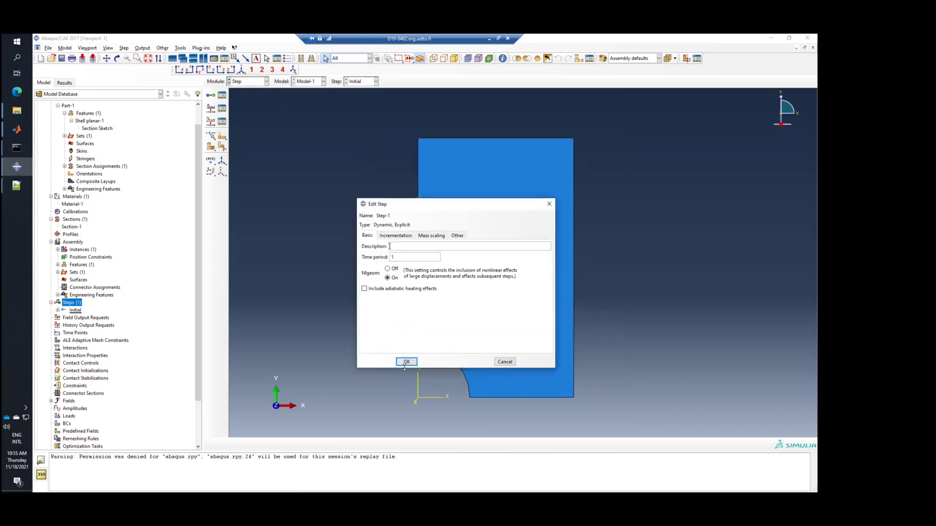
Enter the time period of Step-1 and accept the step with Nlgeom on
double_click(423, 258)
text(0)
click(408, 362)
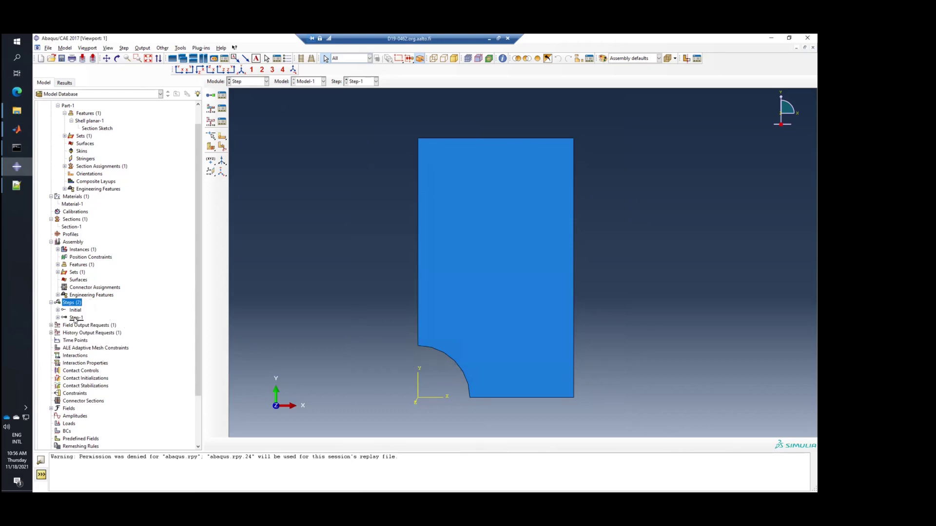
Review the Add Amplitude slide, return to Abaqus and start a new amplitude of type Tabular
mouse_move(74, 318)
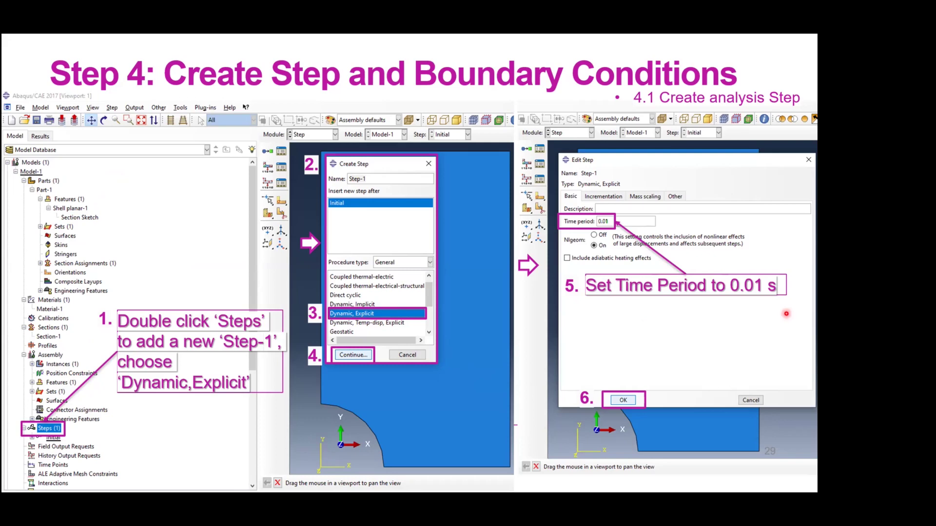
key(Right)
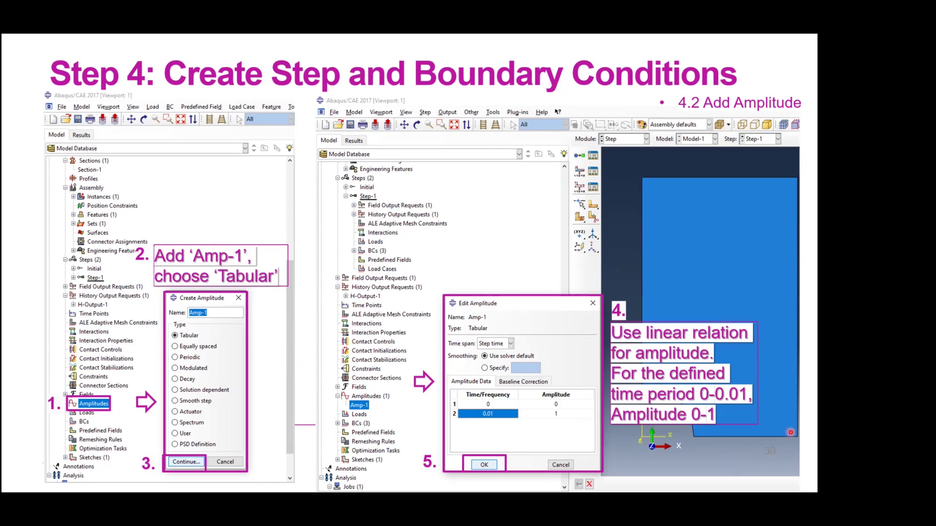
key(alt+Tab)
scroll(97, 394, down, 3)
click(78, 357)
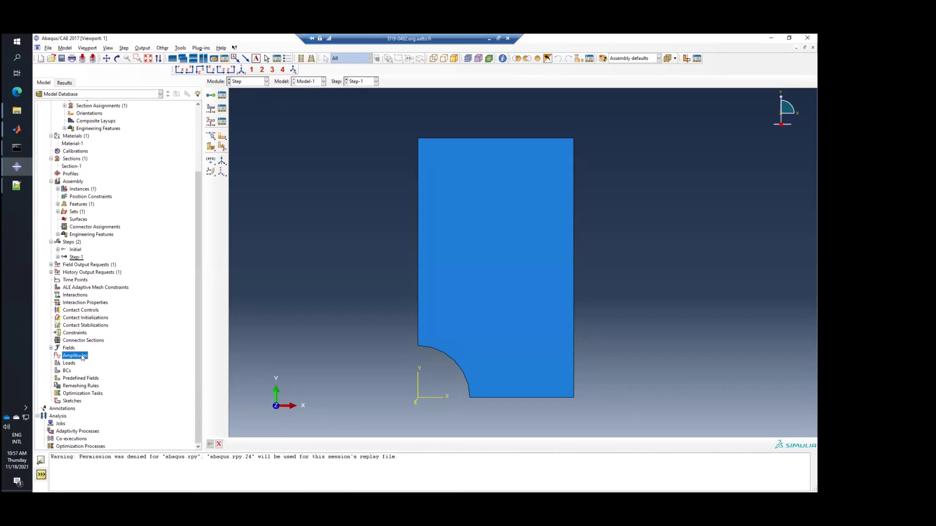
double_click(82, 357)
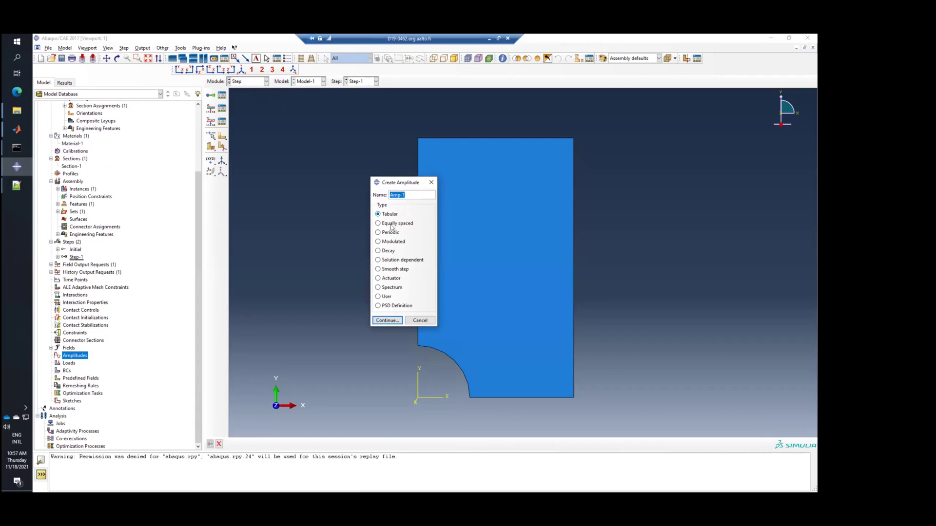
click(386, 321)
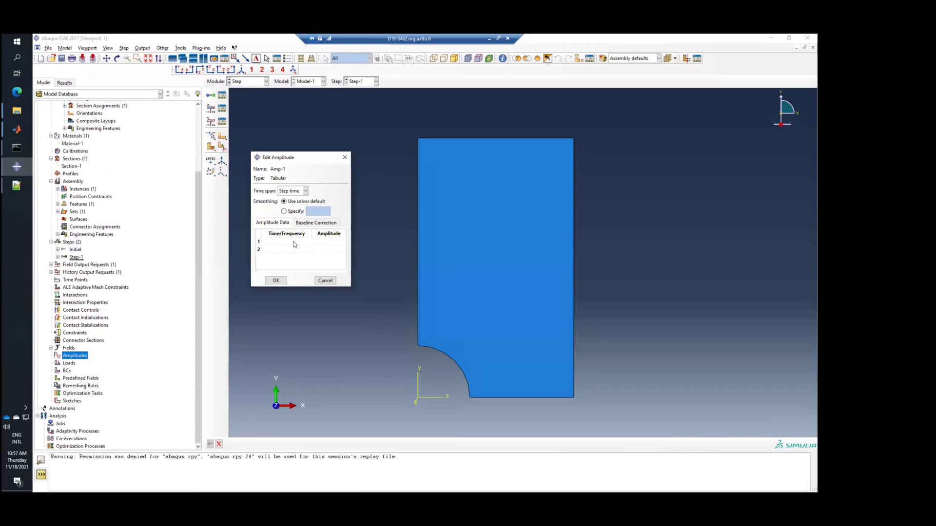
Enter the amplitude data as 0 at time 0 and 1 at time 0.01, and accept the amplitude
click(297, 241)
click(296, 249)
text(0.01)
click(326, 240)
text(0)
click(324, 250)
click(309, 265)
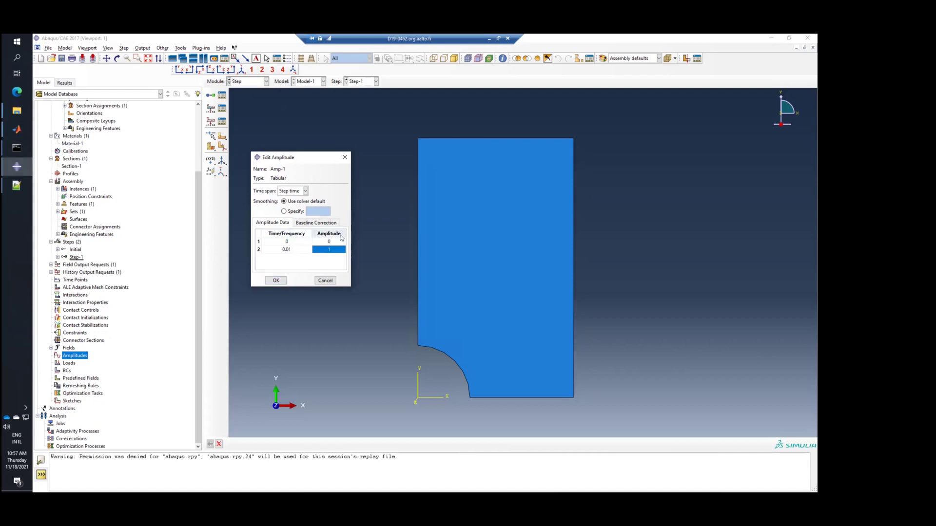
click(275, 280)
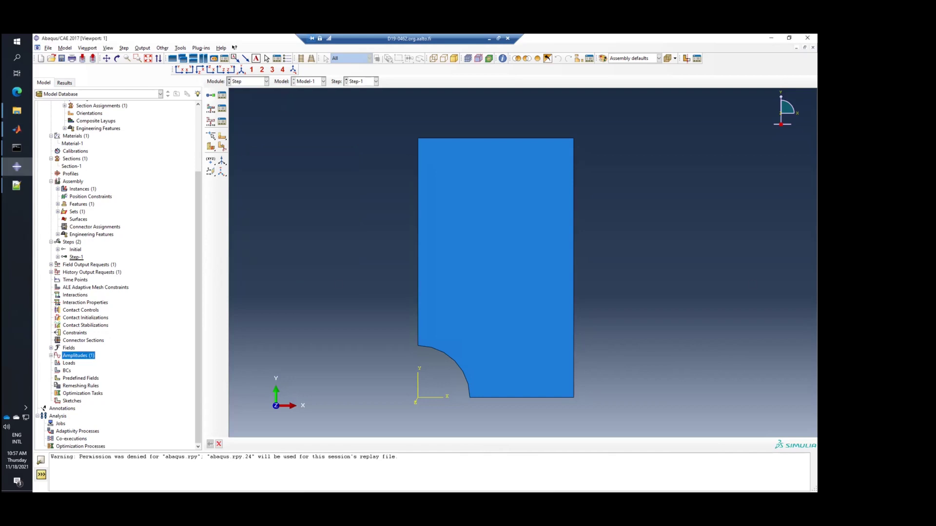
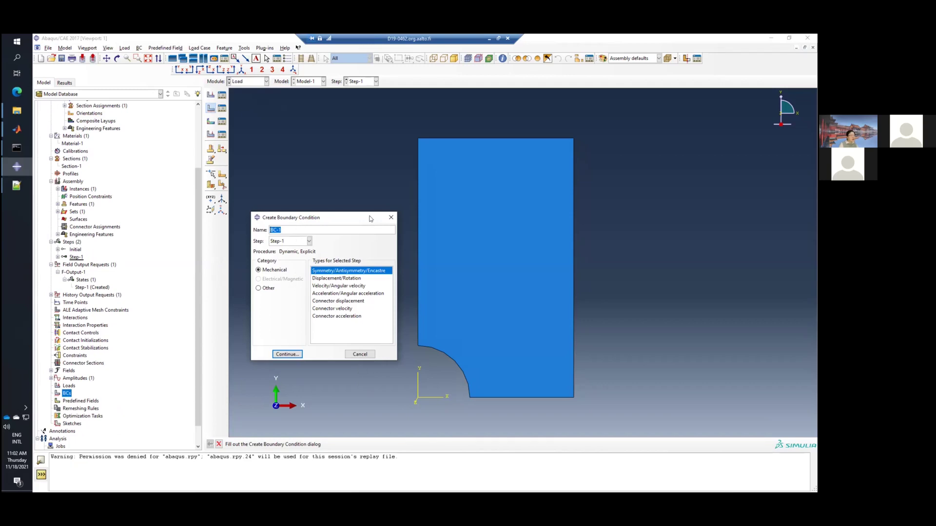
Examine the quarter specimen's outer edges and hole to identify the symmetry boundaries
drag(370, 219, 356, 218)
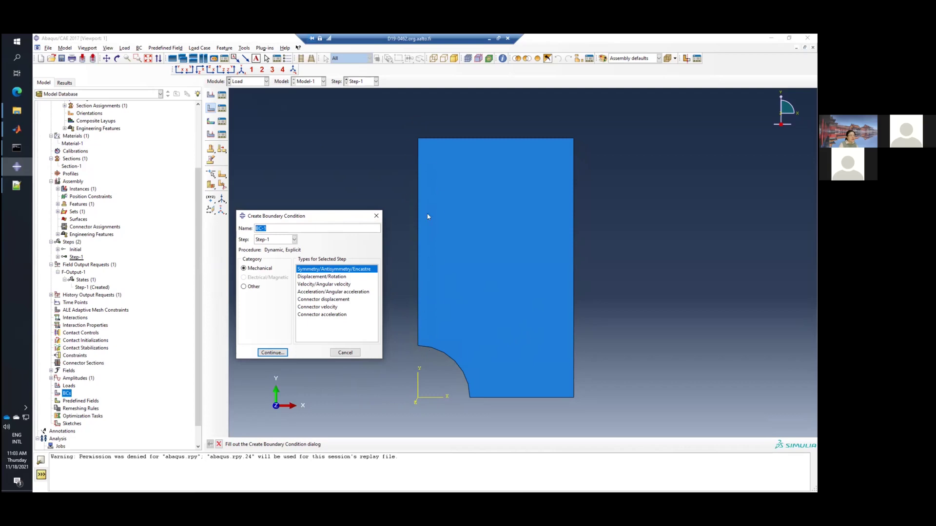
scroll(482, 251, up, 2)
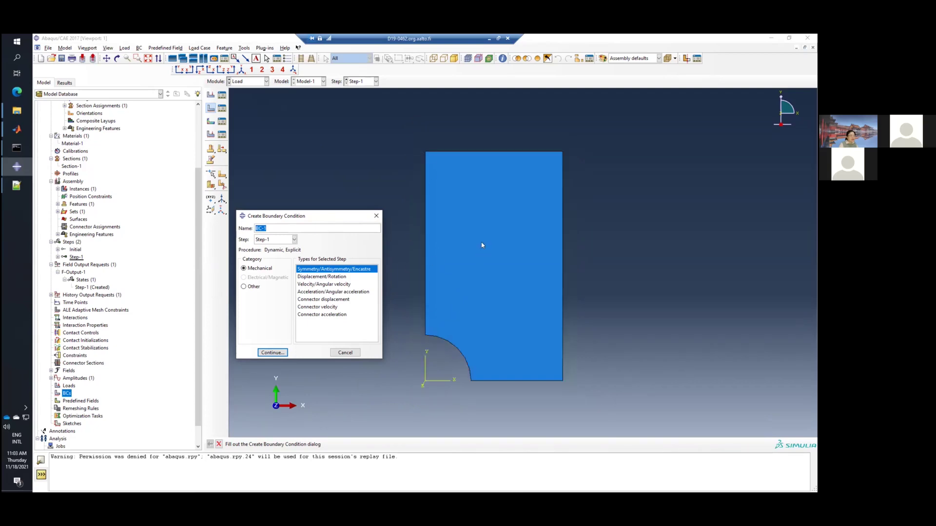
scroll(497, 117, up, 3)
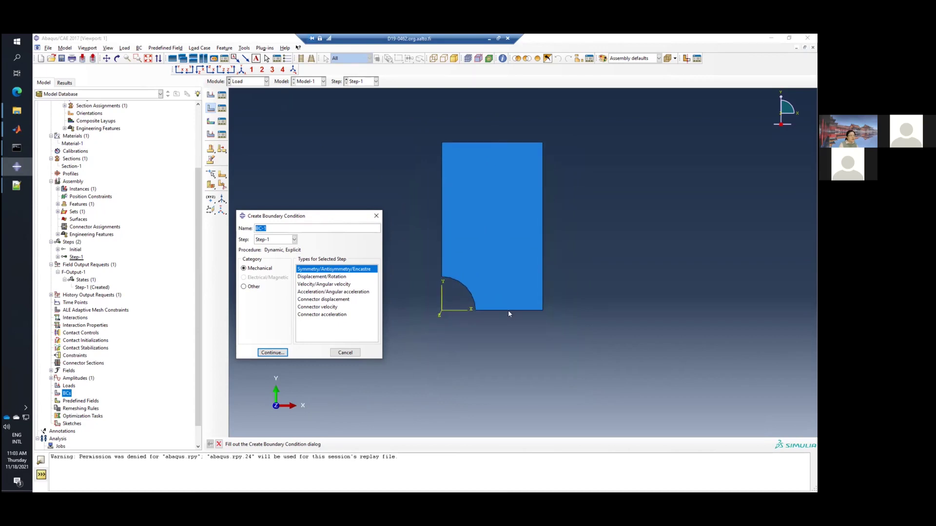
scroll(495, 117, up, 2)
scroll(497, 237, down, 2)
scroll(493, 248, up, 1)
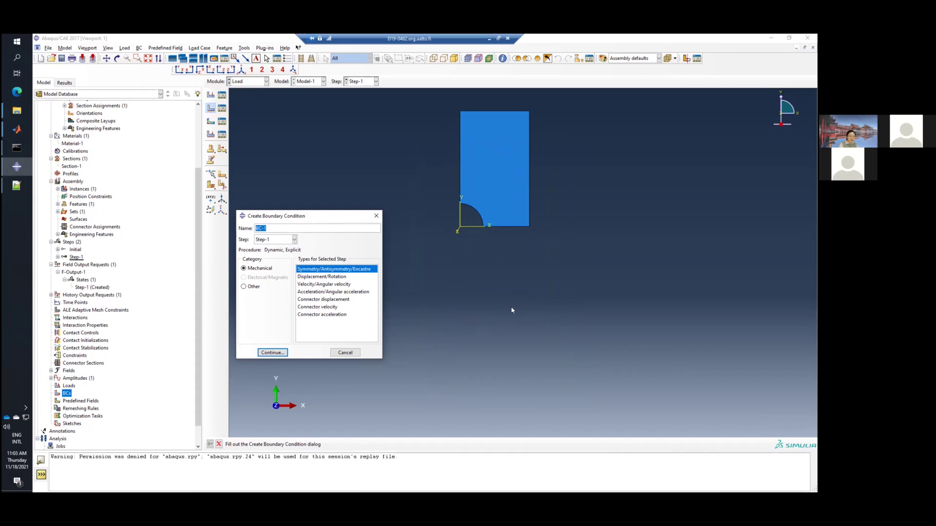
scroll(457, 278, down, 4)
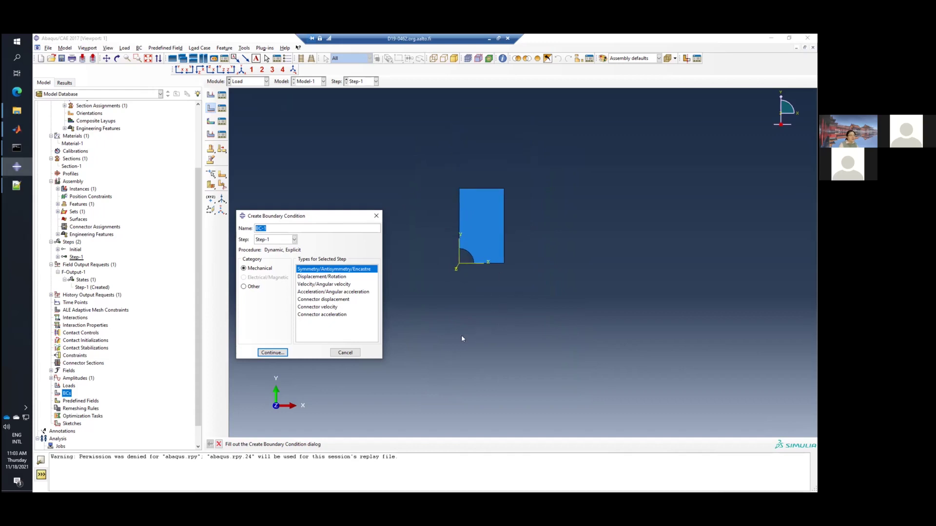
scroll(476, 235, up, 5)
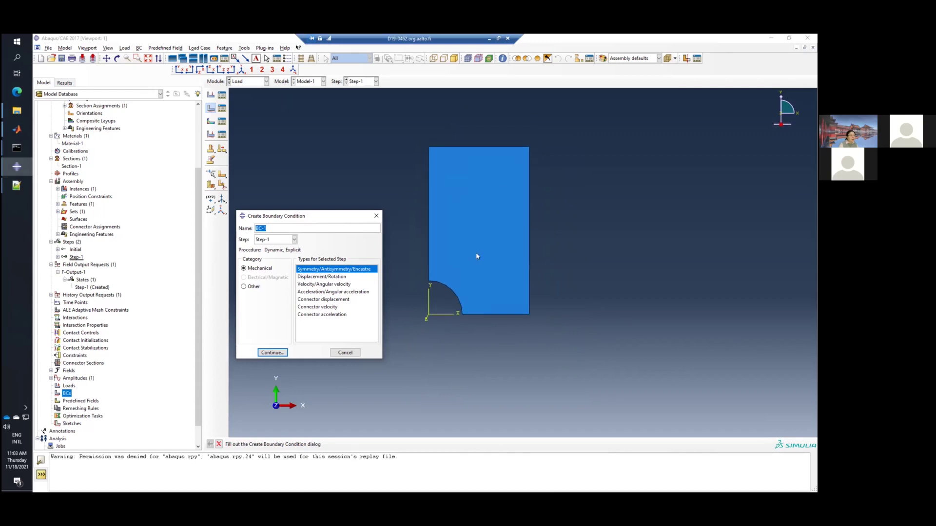
scroll(476, 256, up, 1)
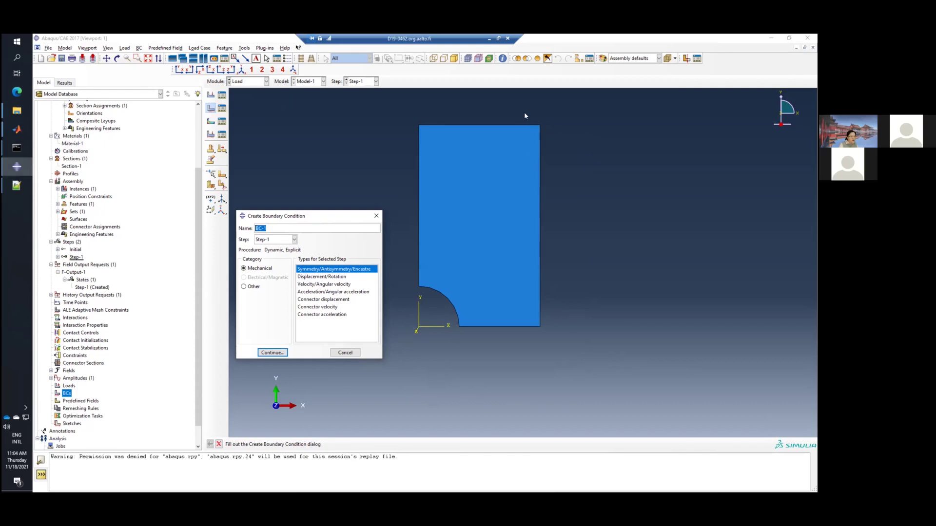
scroll(511, 282, down, 3)
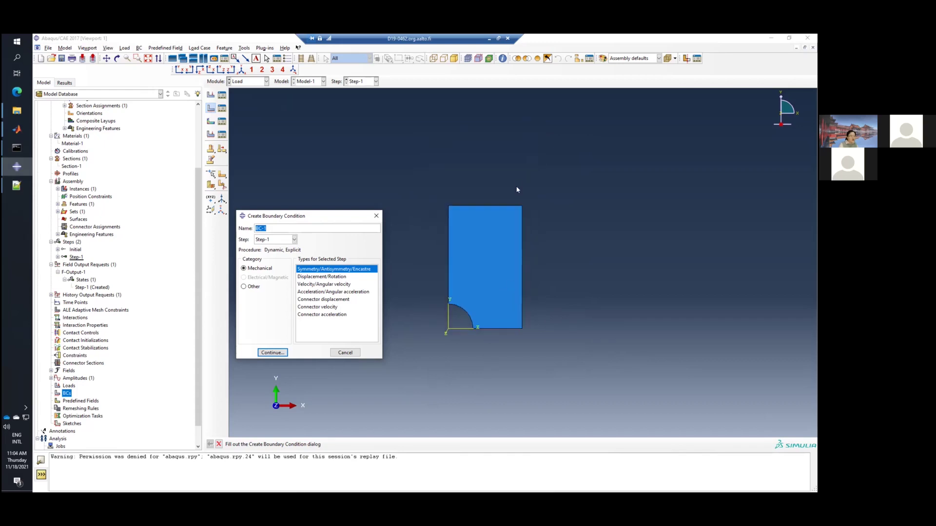
scroll(516, 180, up, 4)
scroll(507, 244, down, 2)
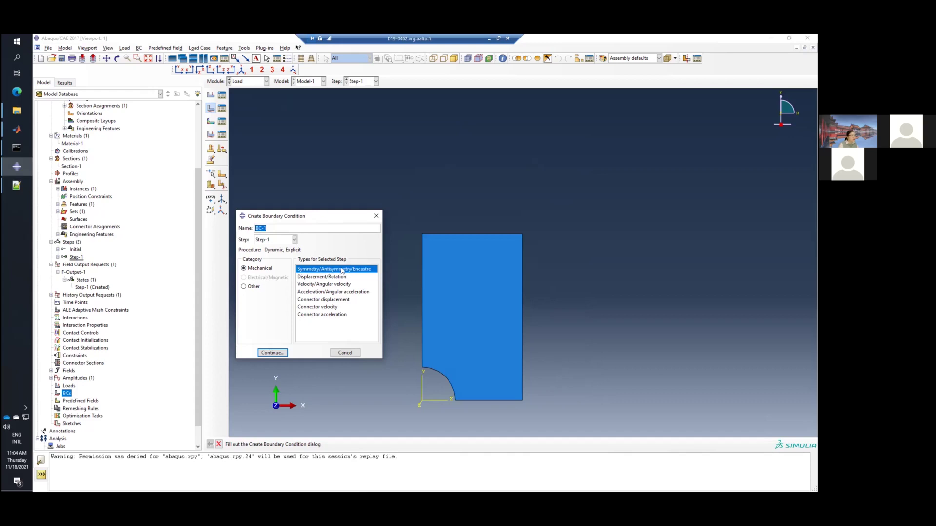
Start a Symmetry/Antisymmetry/Encastre boundary condition in Step-1 on the specimen's left vertical edge, creating the region set Xsymm
click(273, 353)
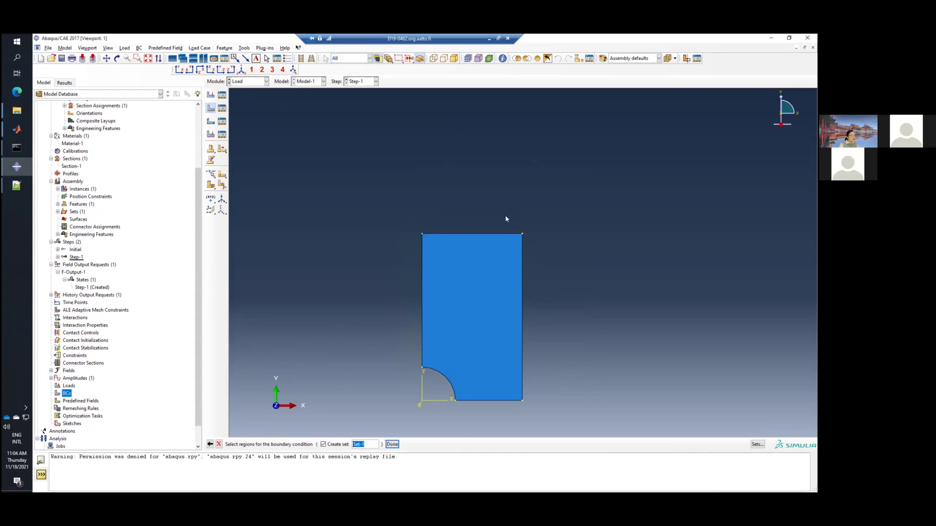
scroll(472, 318, up, 2)
click(444, 338)
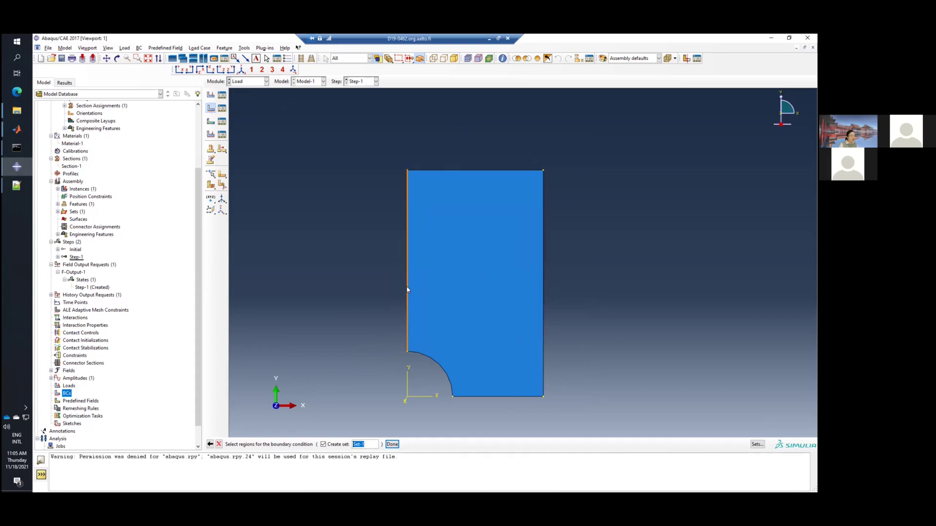
scroll(407, 290, down, 1)
scroll(407, 290, up, 2)
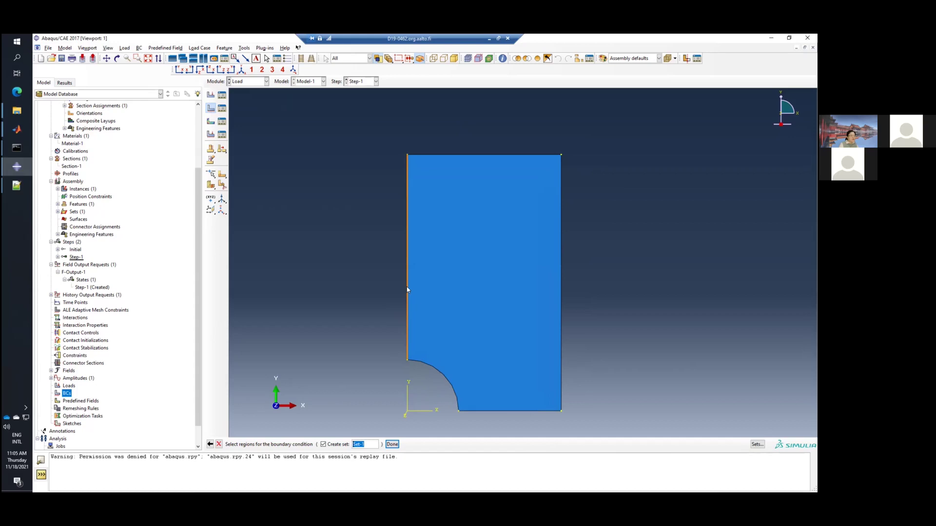
click(407, 290)
text(X)
text(symm)
click(392, 445)
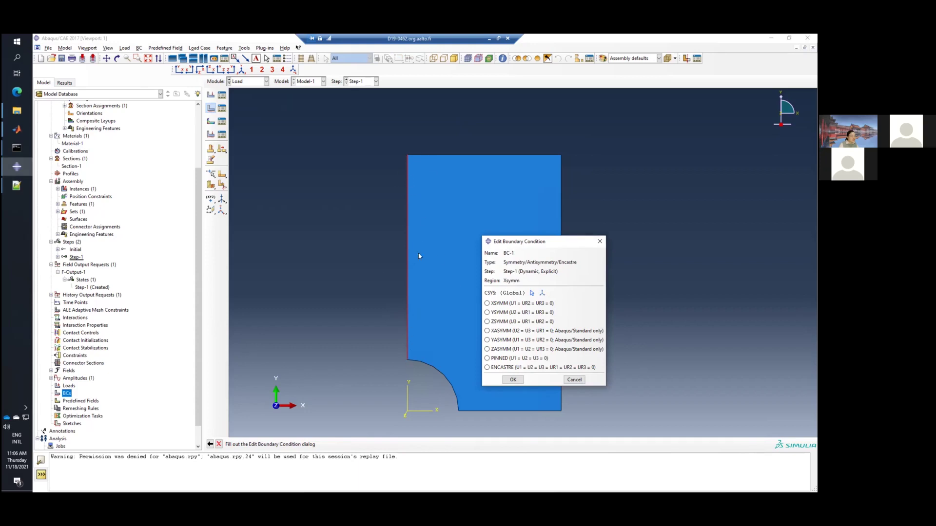
Apply the XSYMM constraint (U1 = UR2 = UR3 = 0) to the Xsymm region and check its symbols along the edge
click(509, 304)
click(511, 380)
scroll(408, 321, down, 2)
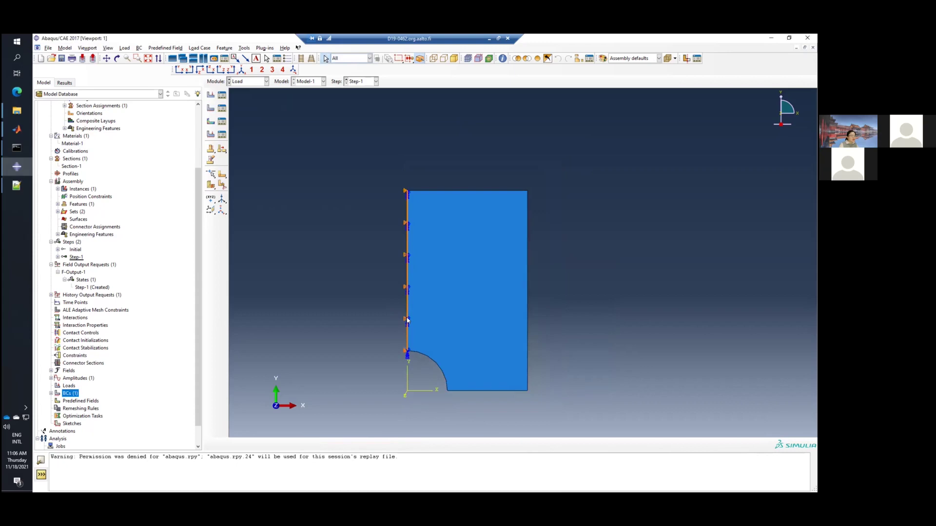
scroll(409, 161, up, 3)
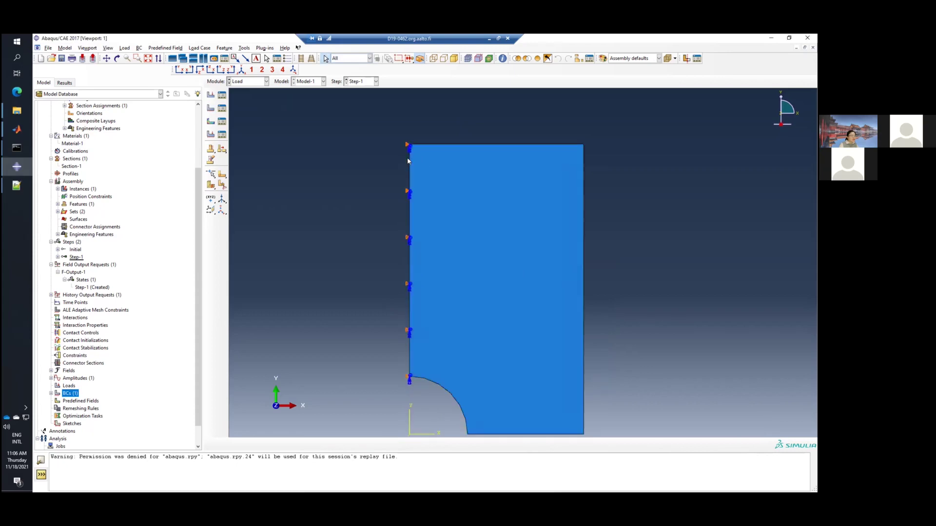
scroll(412, 151, up, 1)
scroll(414, 147, down, 2)
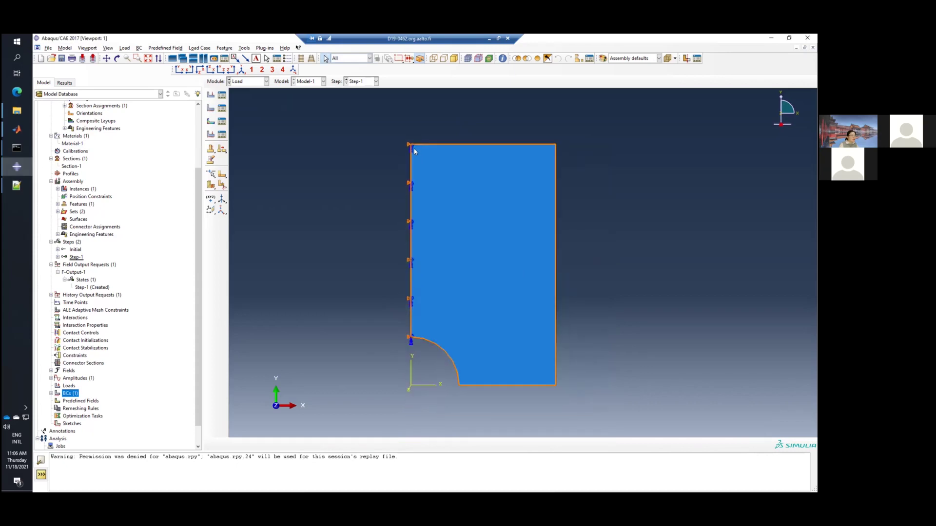
scroll(414, 152, down, 1)
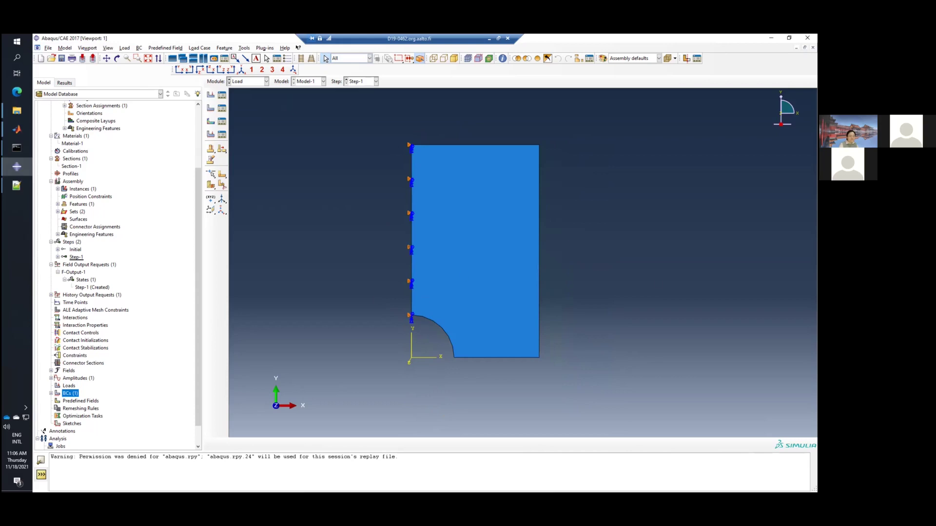
Review the X and Y symmetry slides, return to Abaqus and start a second Symmetry/Antisymmetry/Encastre boundary condition in Step-1
key(alt+Tab)
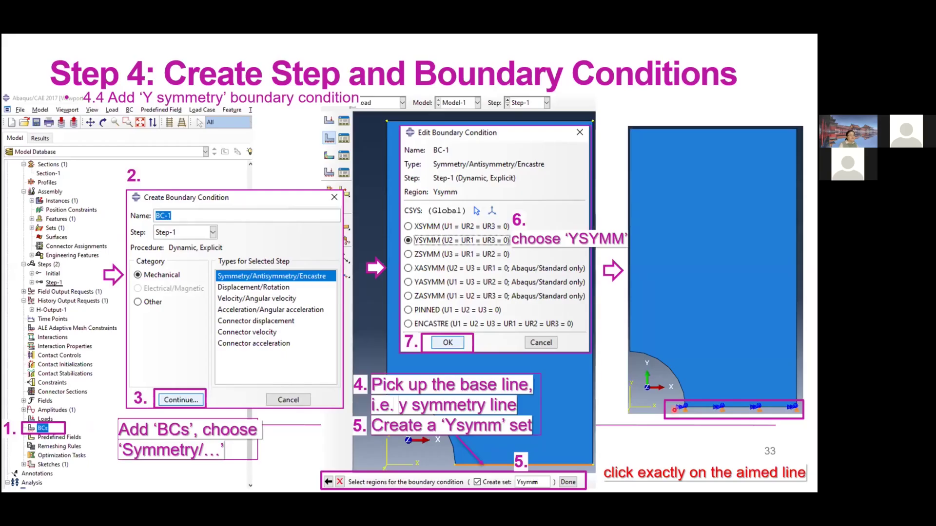
key(Right)
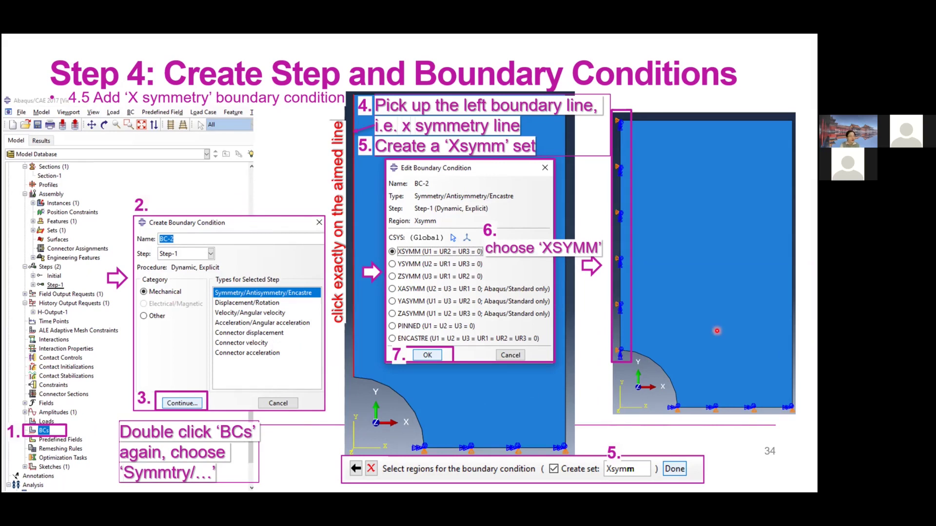
key(alt+Tab)
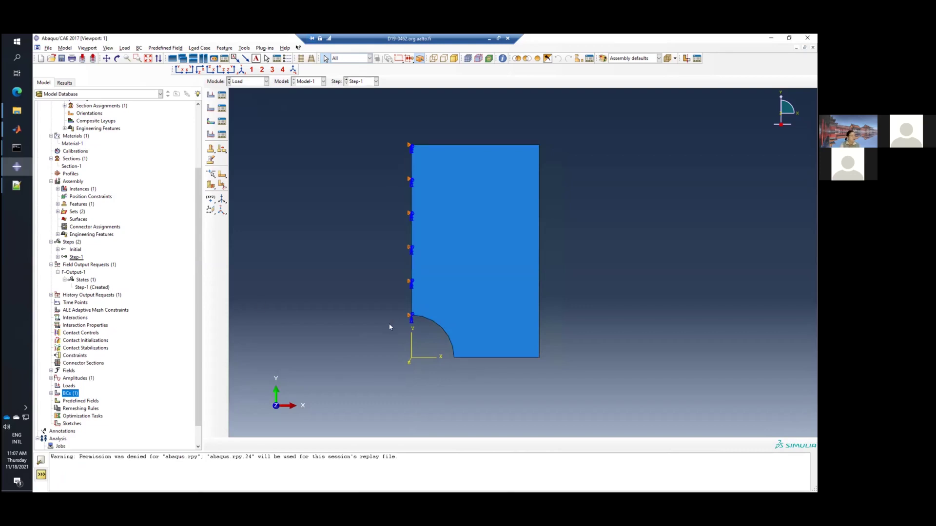
double_click(70, 395)
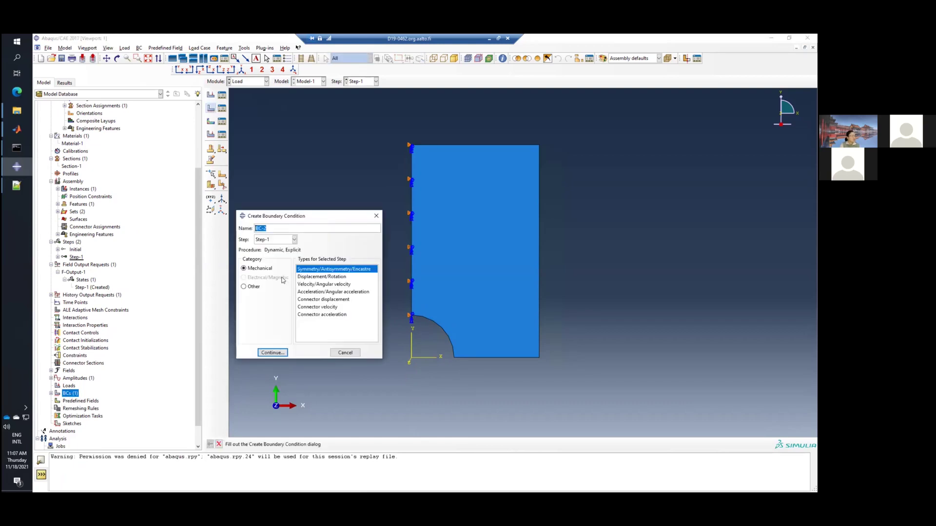
click(259, 230)
click(277, 354)
Pick the specimen's straight bottom edge as the boundary condition region and name its set Ysymm
click(503, 358)
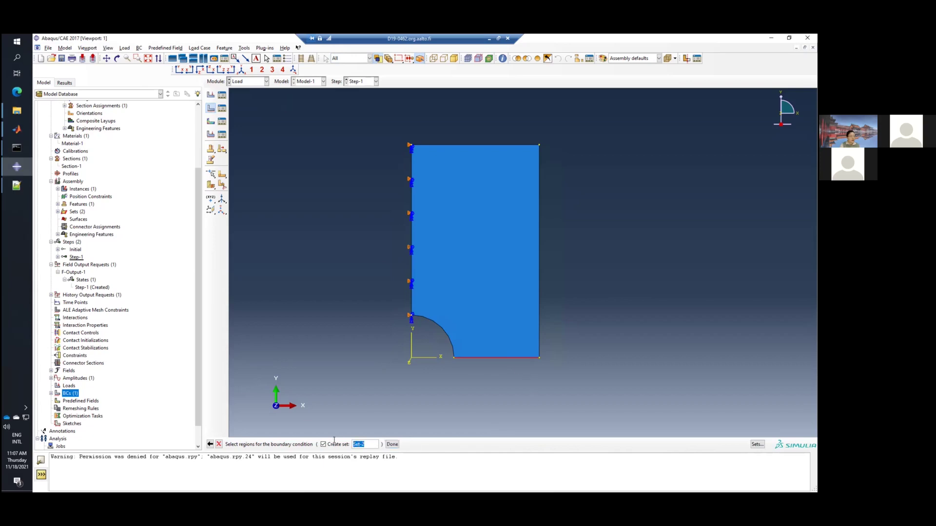
text(Ysymm)
click(501, 357)
click(393, 445)
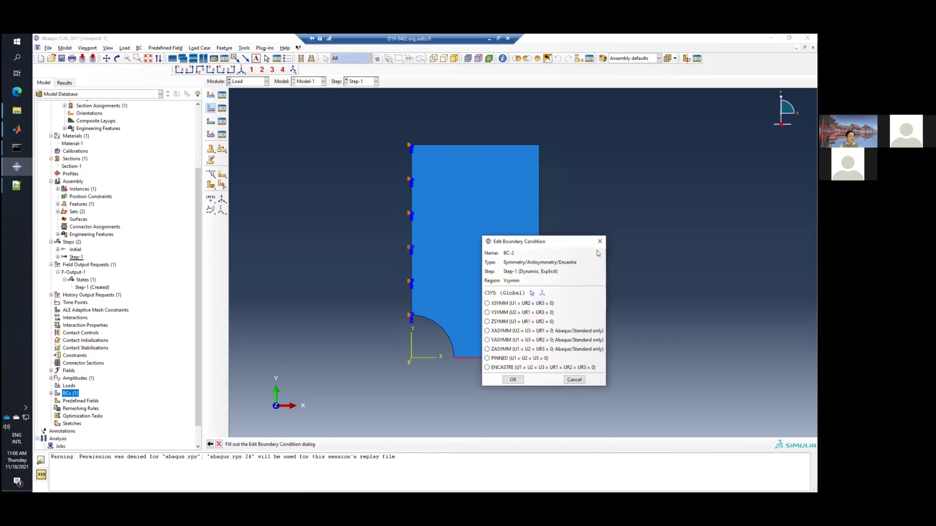
Apply the YSYMM constraint (U2 = UR1 = UR3 = 0) to the Ysymm region and inspect both symmetry boundaries
drag(595, 239, 623, 229)
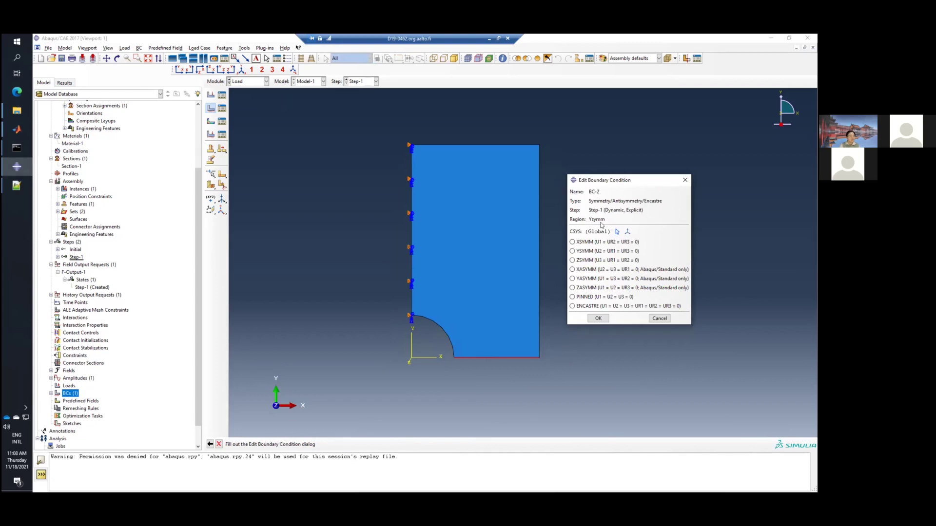
click(583, 252)
click(598, 319)
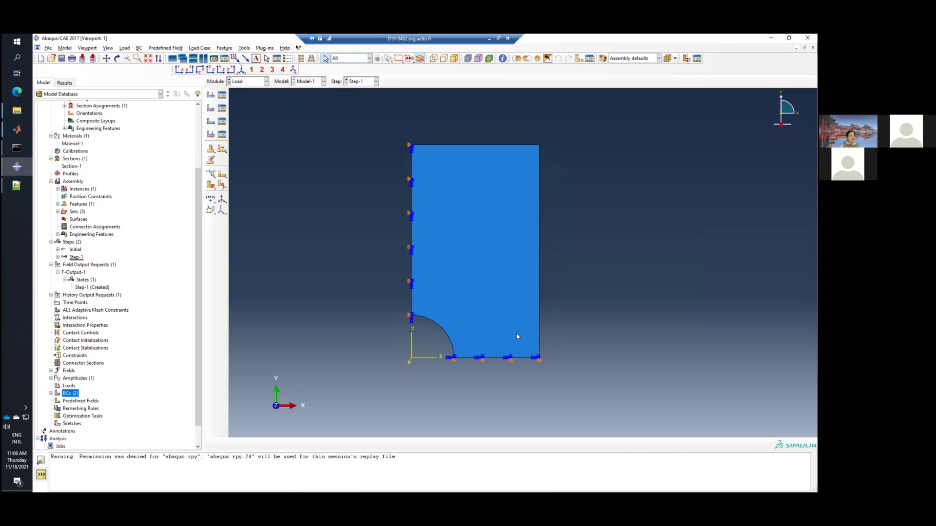
scroll(475, 288, up, 7)
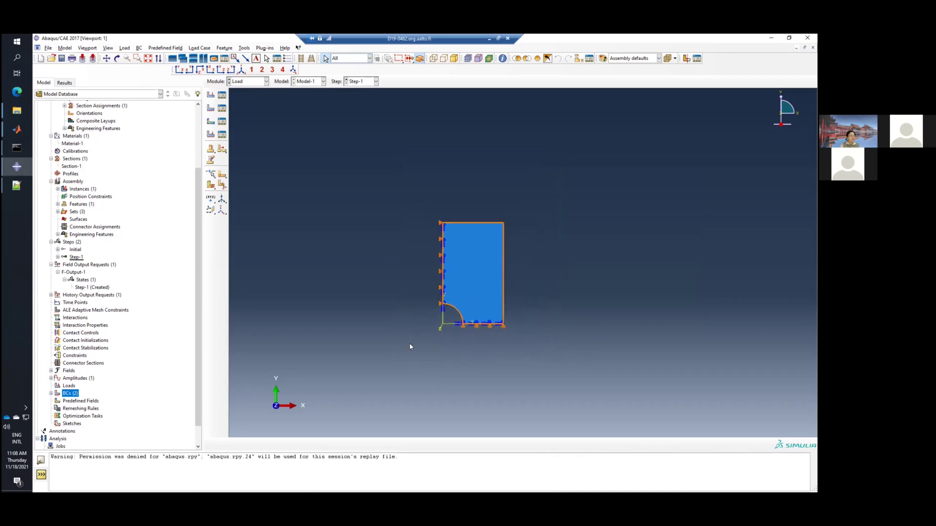
scroll(409, 349, down, 4)
scroll(410, 348, down, 1)
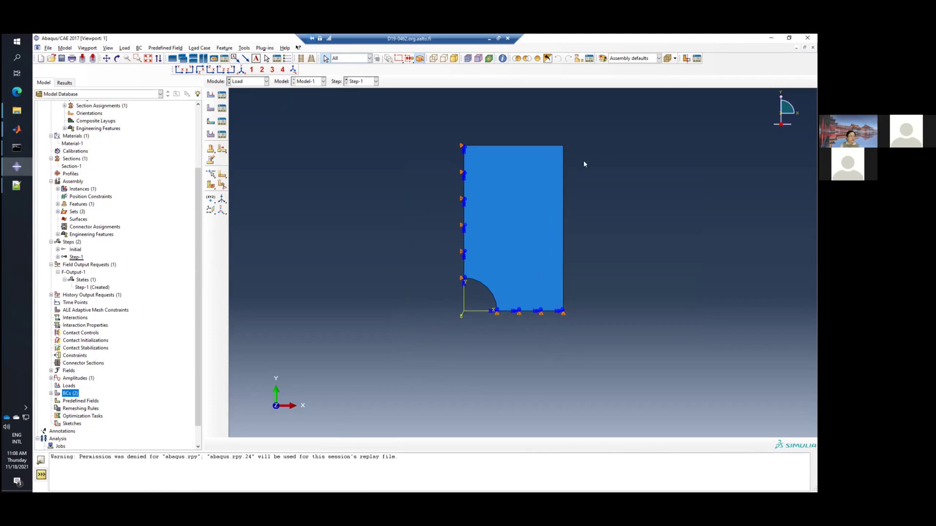
Review the displacement-controlled loading slide, return to Abaqus and start a Displacement/Rotation boundary condition, BC-3, in Step-1
scroll(527, 297, up, 1)
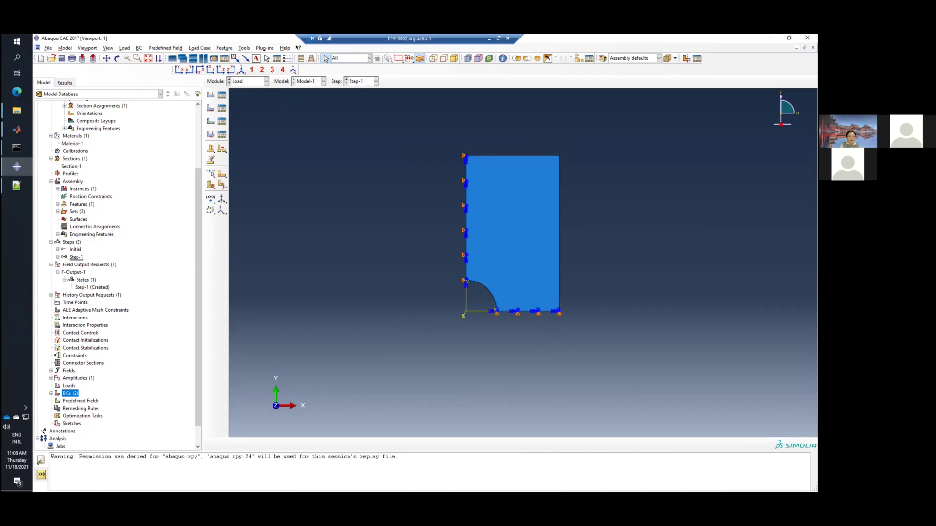
key(alt+Tab)
key(Right)
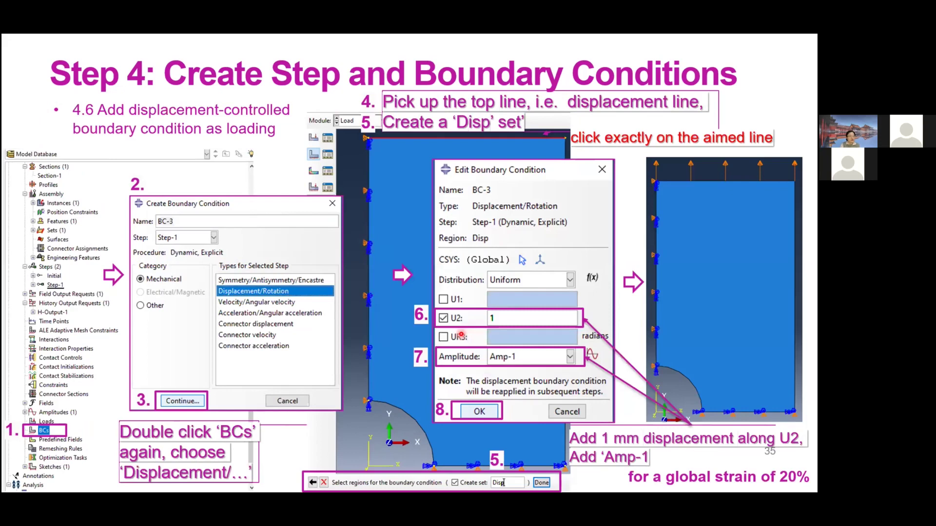
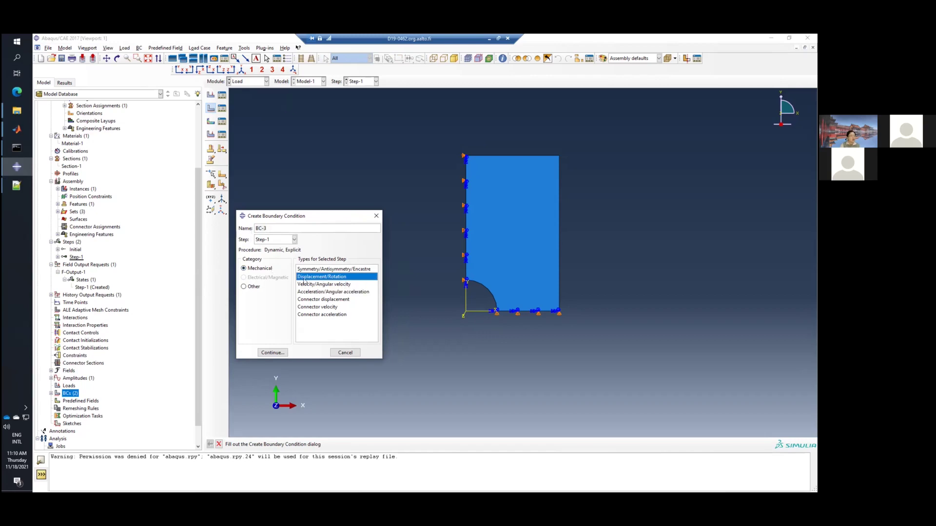
click(271, 353)
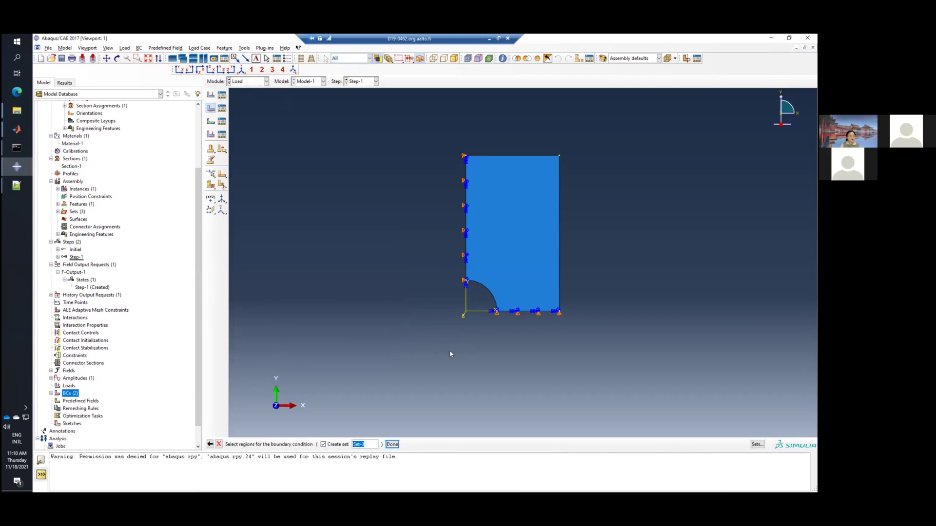
Pick the specimen's straight top edge as the boundary condition region and name its set Disp
scroll(415, 345, down, 1)
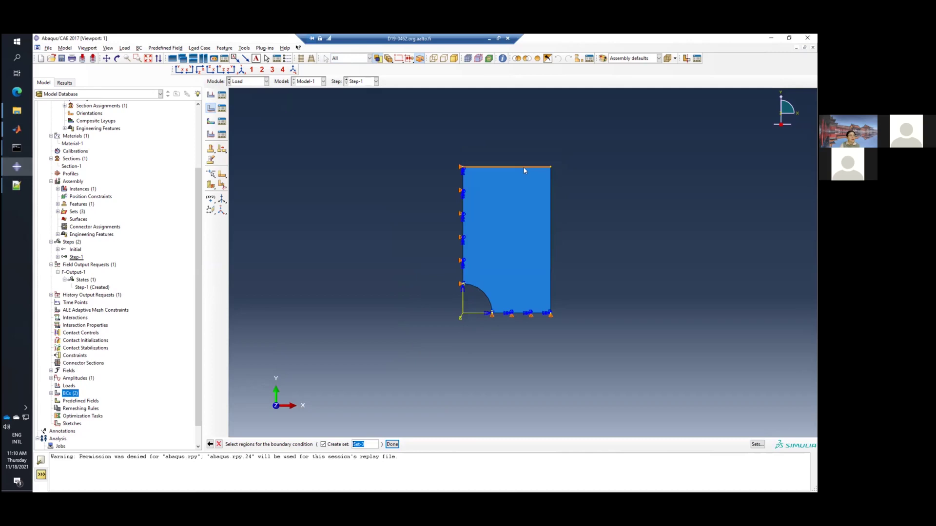
scroll(525, 170, up, 2)
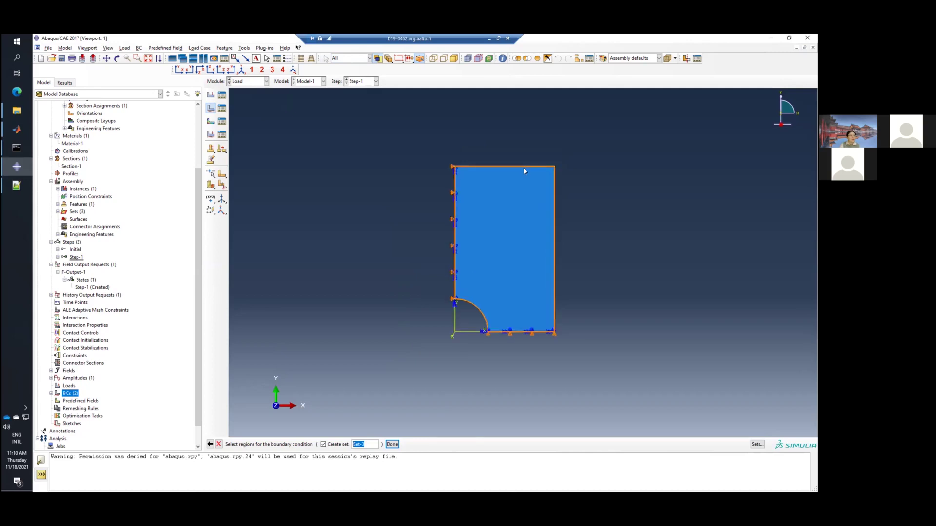
scroll(523, 170, up, 2)
scroll(524, 170, down, 1)
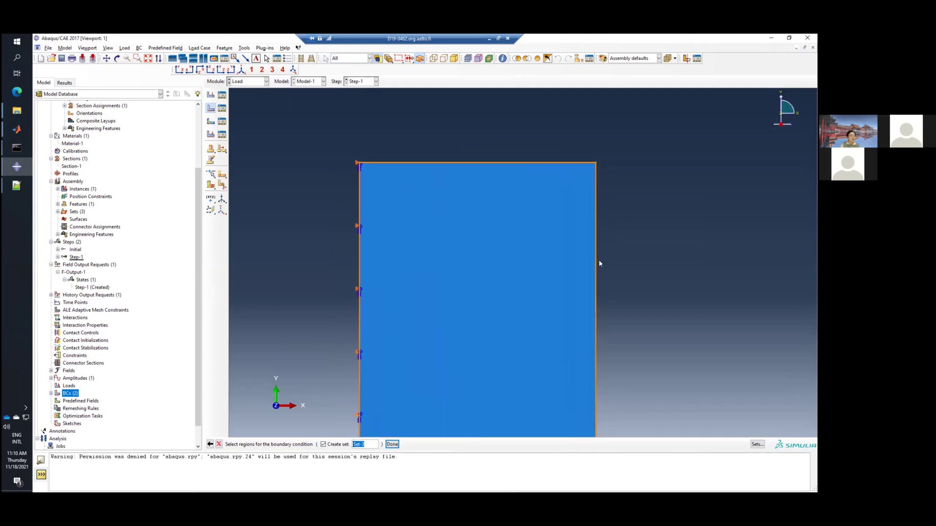
scroll(599, 261, up, 1)
scroll(599, 261, down, 2)
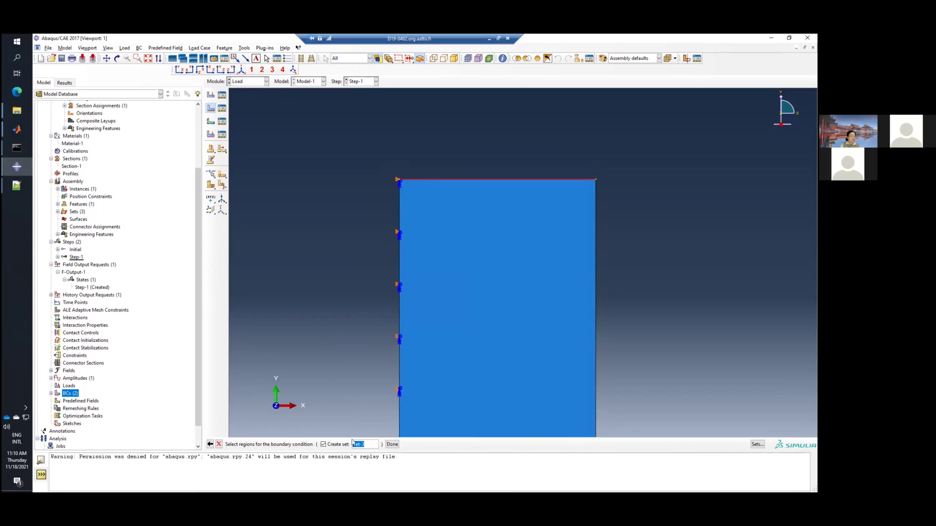
click(468, 180)
text(Disp)
click(392, 445)
Prescribe a U2 displacement of 1 with amplitude Amp-1 on the Disp region and check the loading arrows
drag(580, 210, 681, 205)
scroll(390, 184, up, 2)
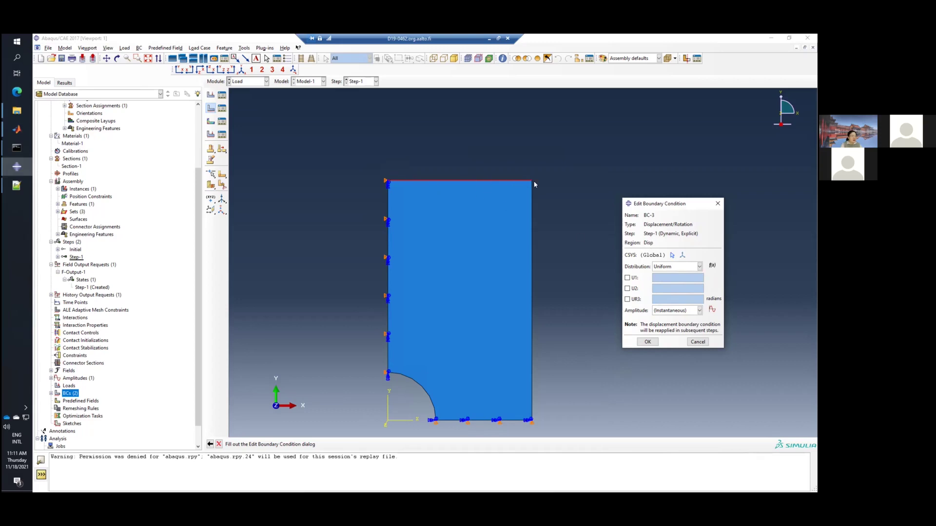
click(636, 290)
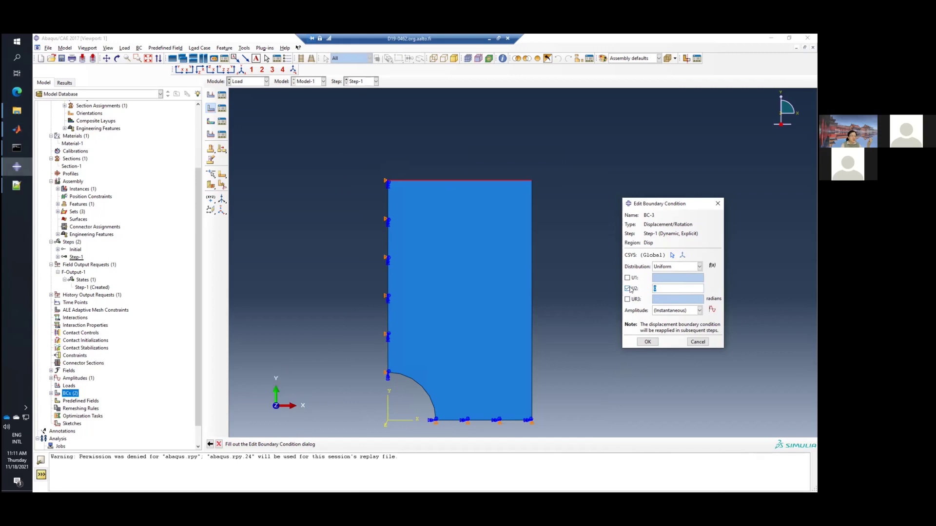
drag(670, 288, 648, 289)
text(1)
click(675, 311)
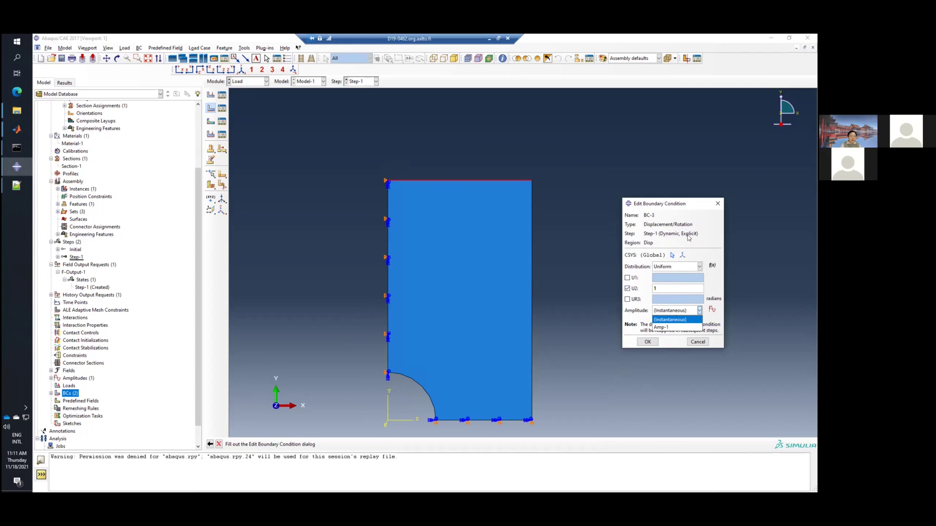
click(684, 328)
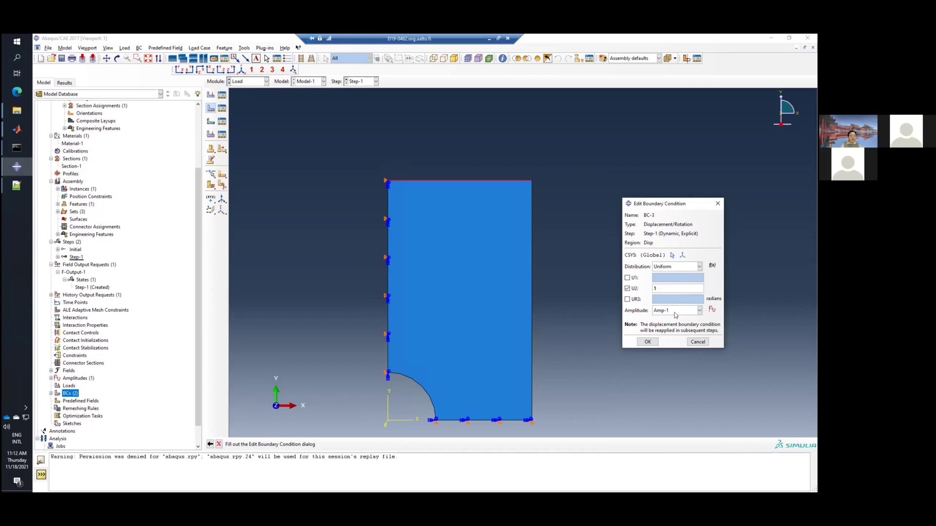
click(647, 342)
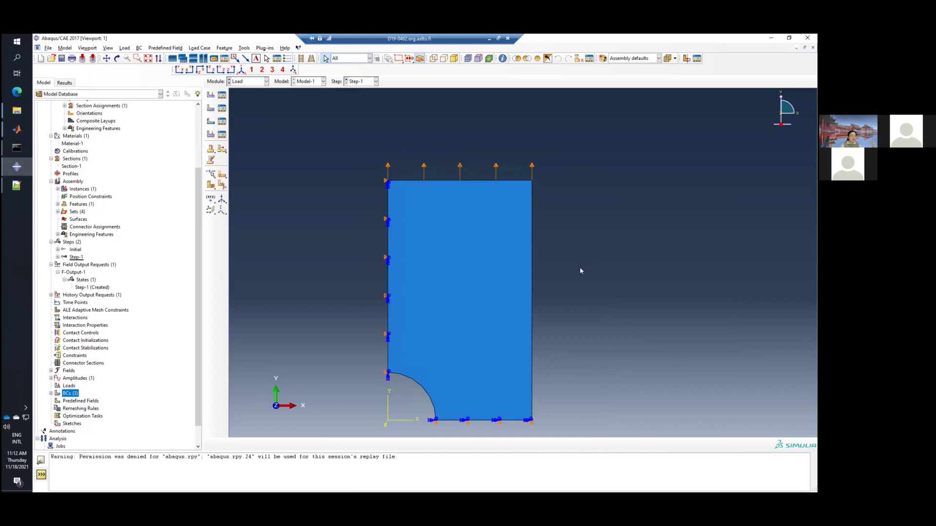
scroll(578, 312, down, 1)
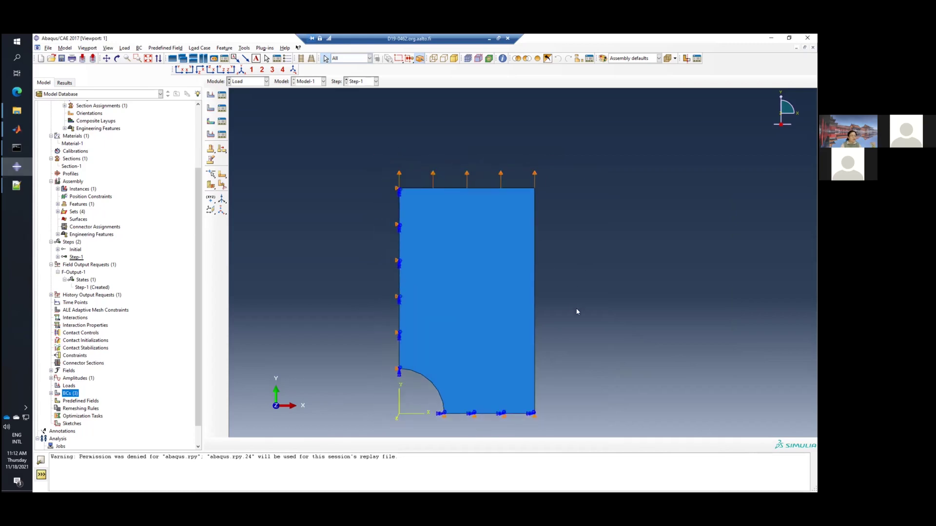
scroll(584, 138, up, 1)
scroll(583, 139, down, 2)
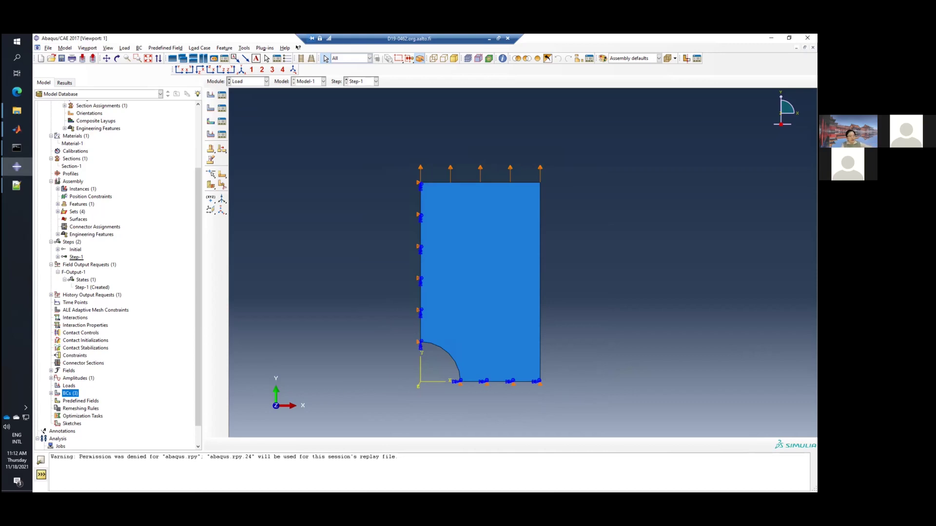
Advance the slides to setting the mesh type, return to Abaqus and switch to the Mesh module
key(alt+Tab)
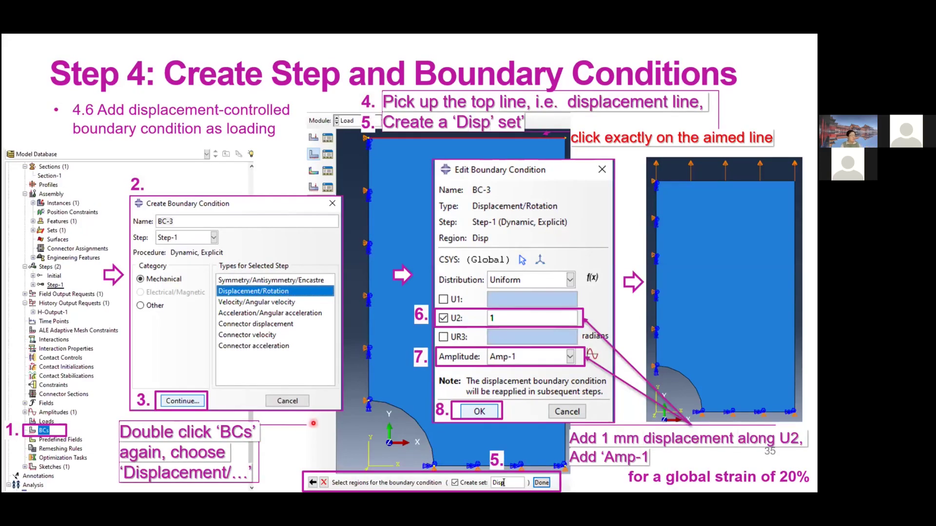
key(Right)
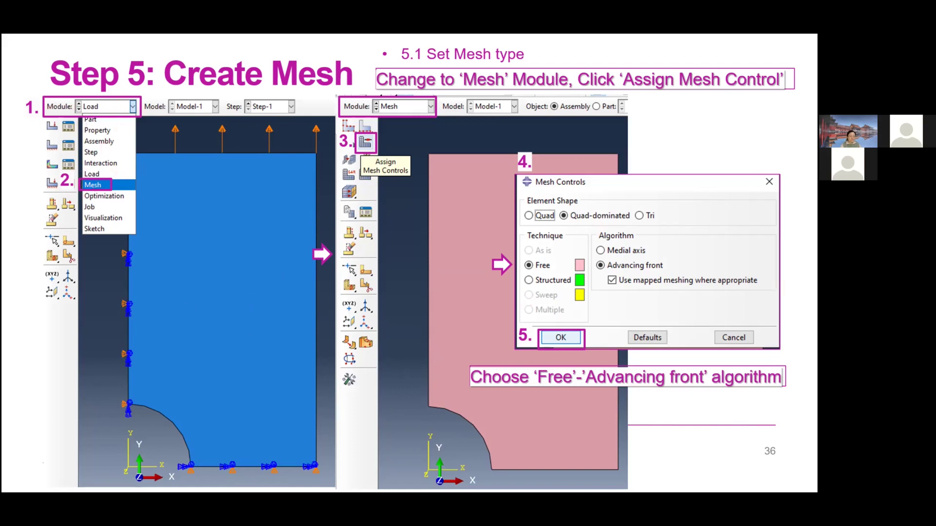
key(alt+Tab)
click(254, 82)
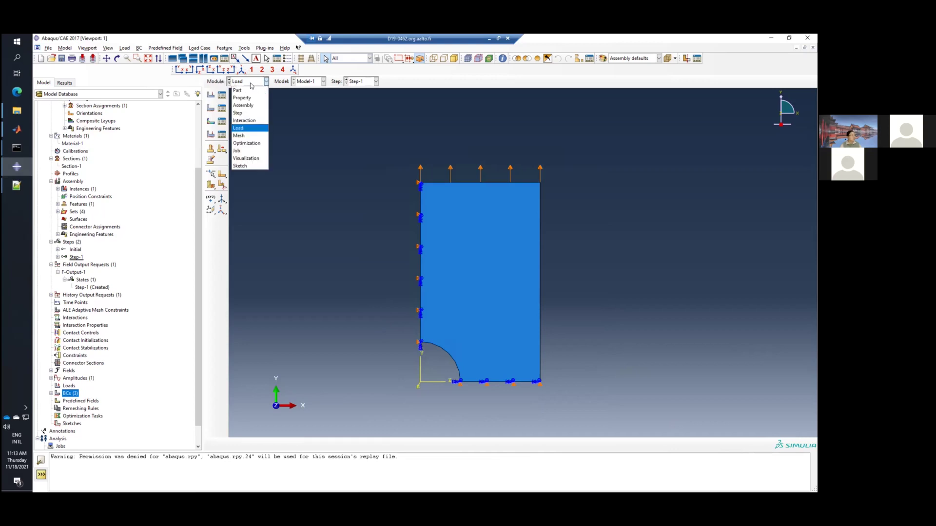
click(242, 136)
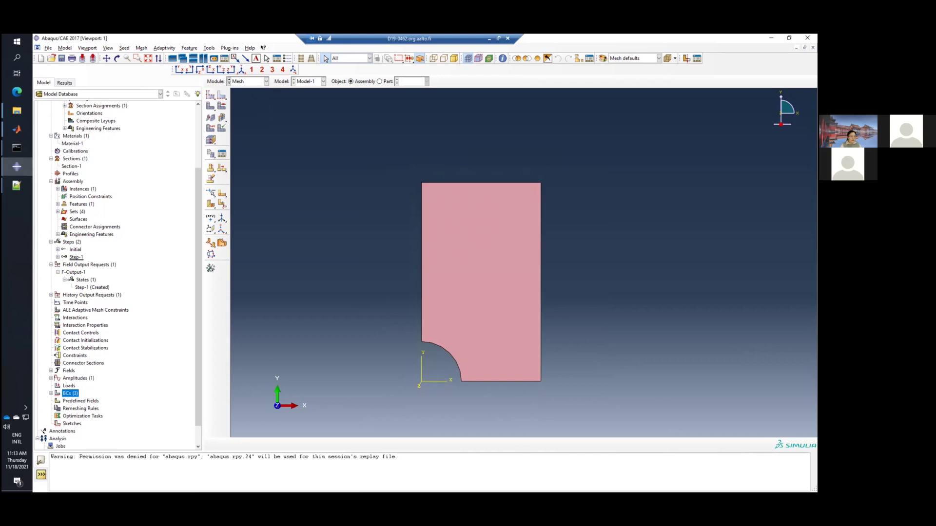
Assign mesh controls with Quad-dominated element shape, Free technique and Advancing front algorithm, using mapped meshing where appropriate
key(alt+Tab)
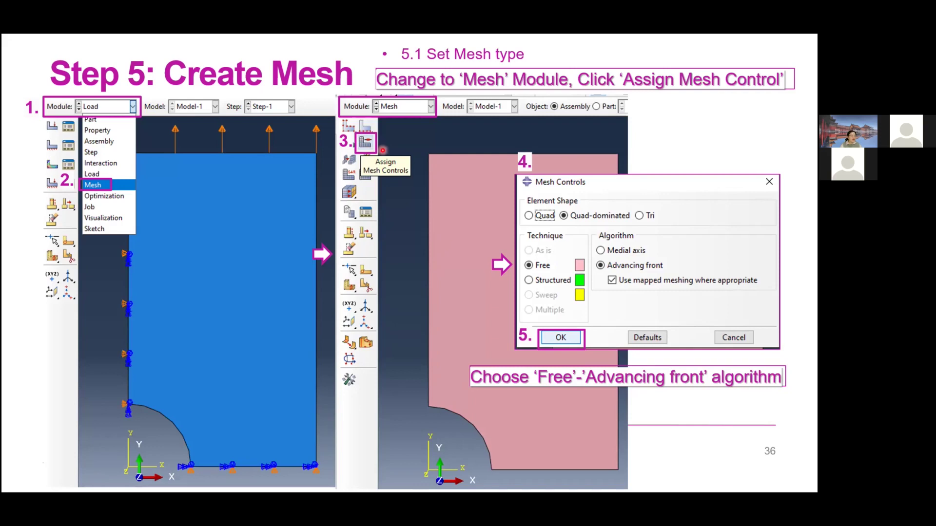
key(alt+Tab)
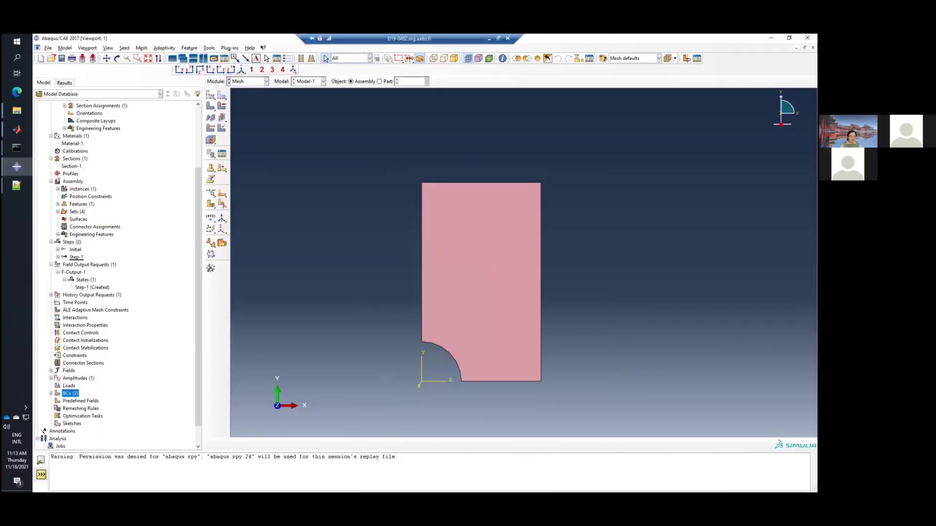
click(222, 107)
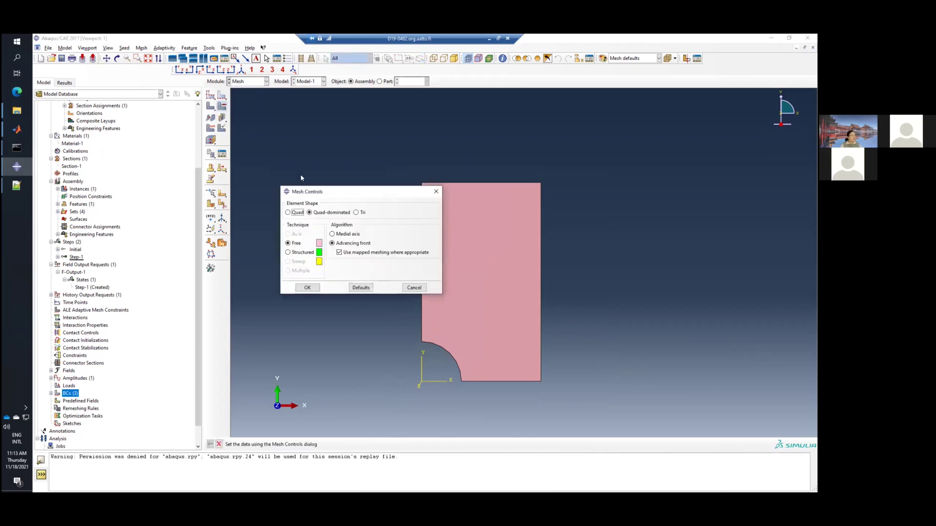
drag(329, 191, 619, 214)
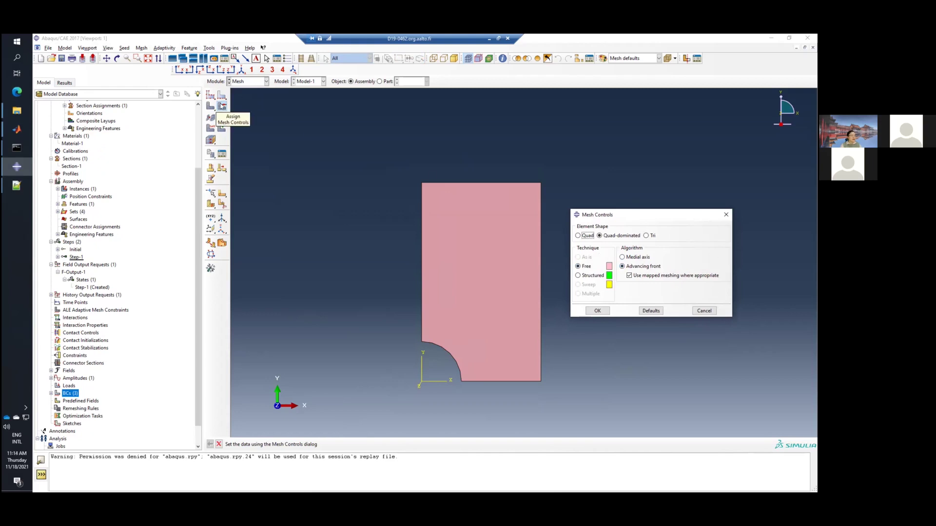
click(606, 311)
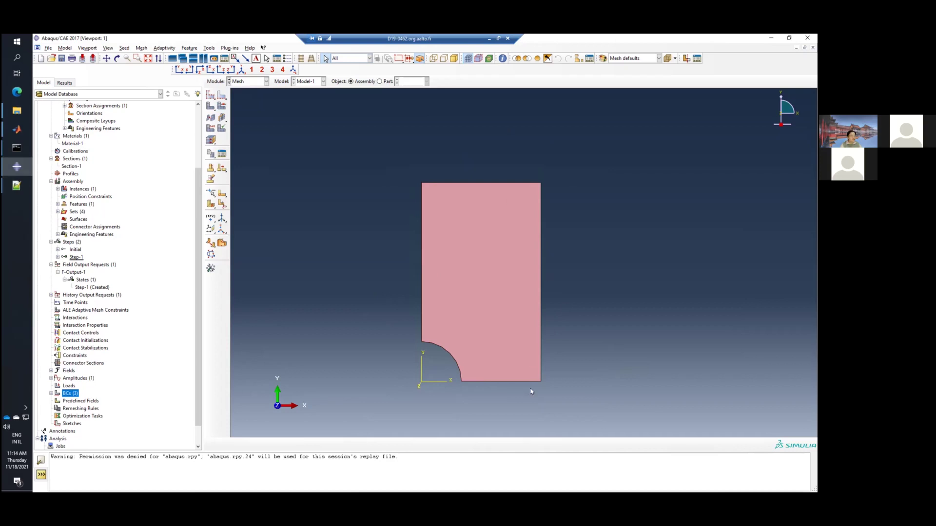
Seed the part instance with an approximate global size of 0.14, keeping curvature control on
click(210, 96)
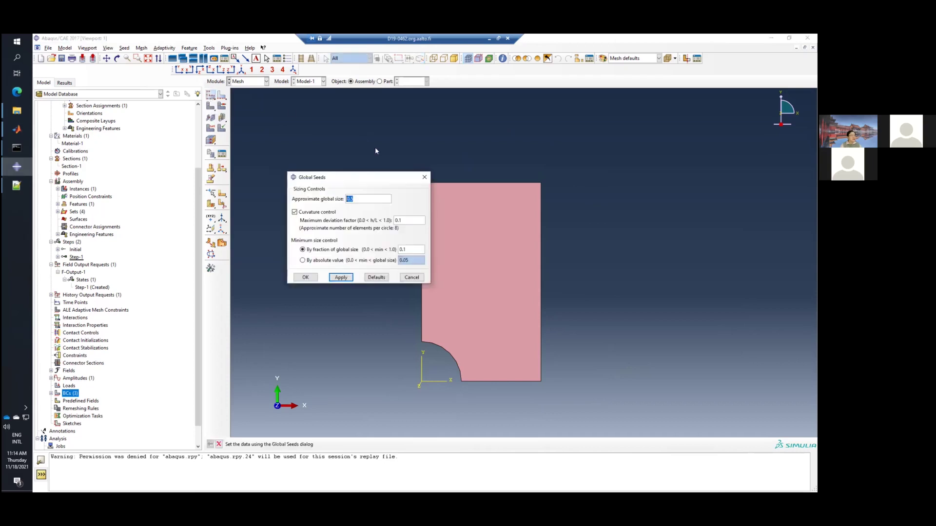
drag(404, 183, 617, 209)
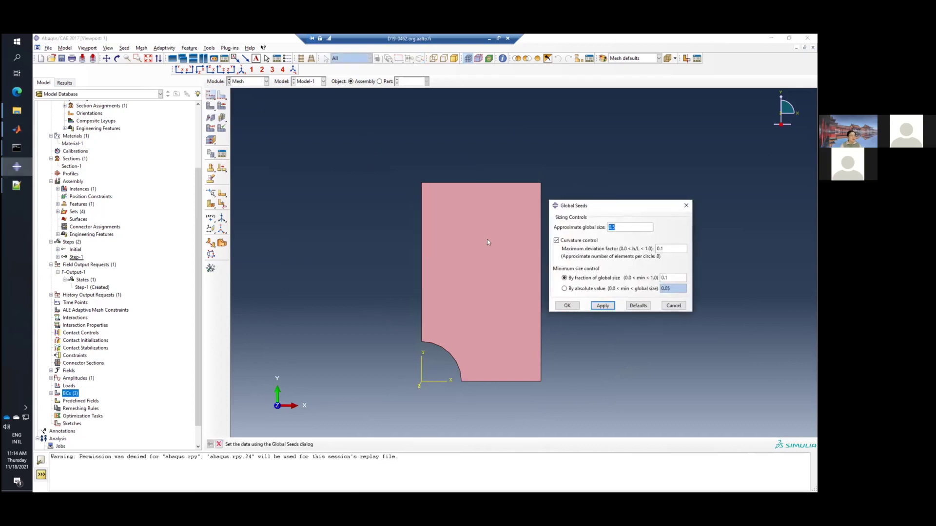
click(628, 224)
key(BackSpace)
key(BackSpace)
click(603, 306)
click(568, 305)
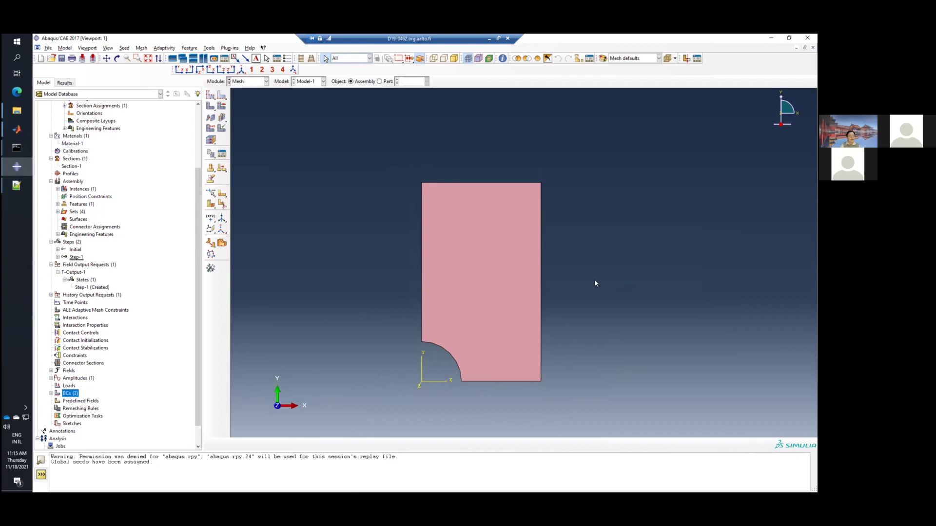
Mesh the part instance and inspect the generated elements around the specimen and hole
click(211, 109)
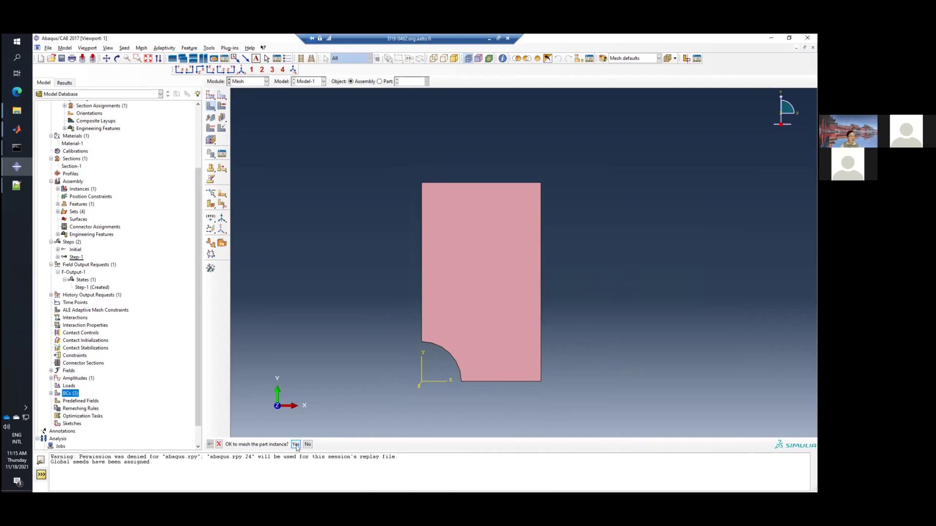
click(296, 445)
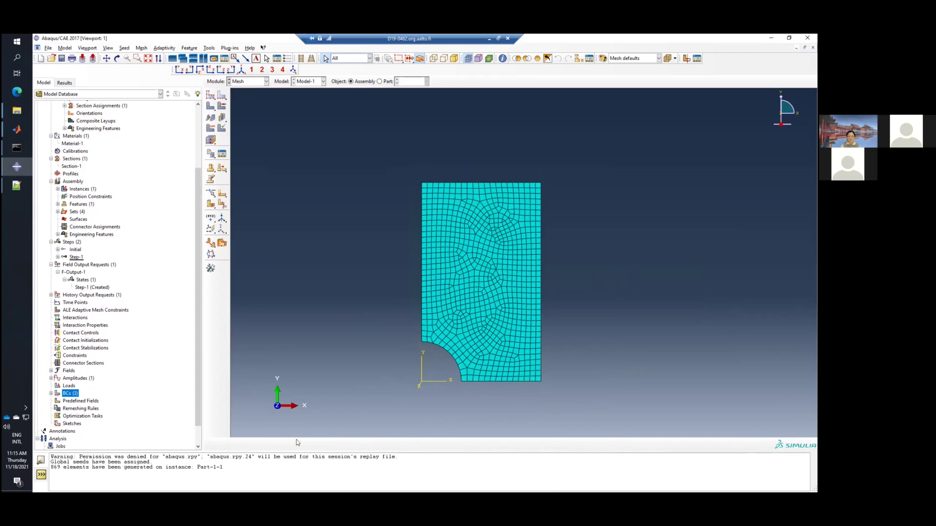
scroll(394, 333, down, 1)
scroll(394, 333, up, 2)
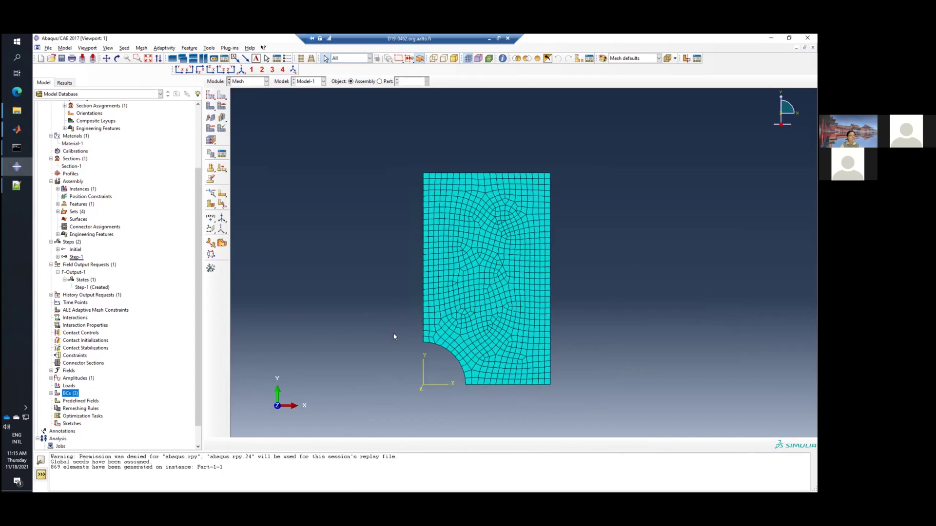
Run a Mesh query on the entire assembly and examine the reported node and element totals and types in the enlarged message area
click(502, 59)
drag(488, 203, 603, 172)
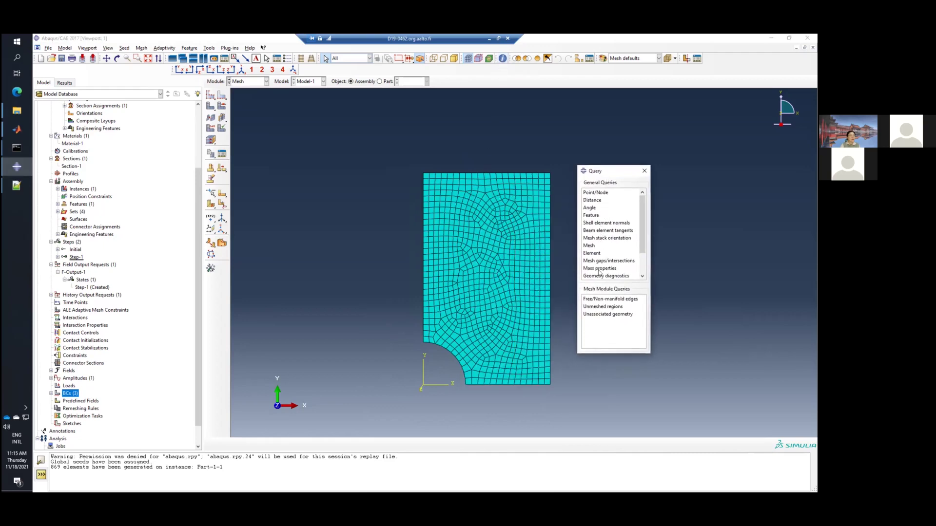
click(593, 247)
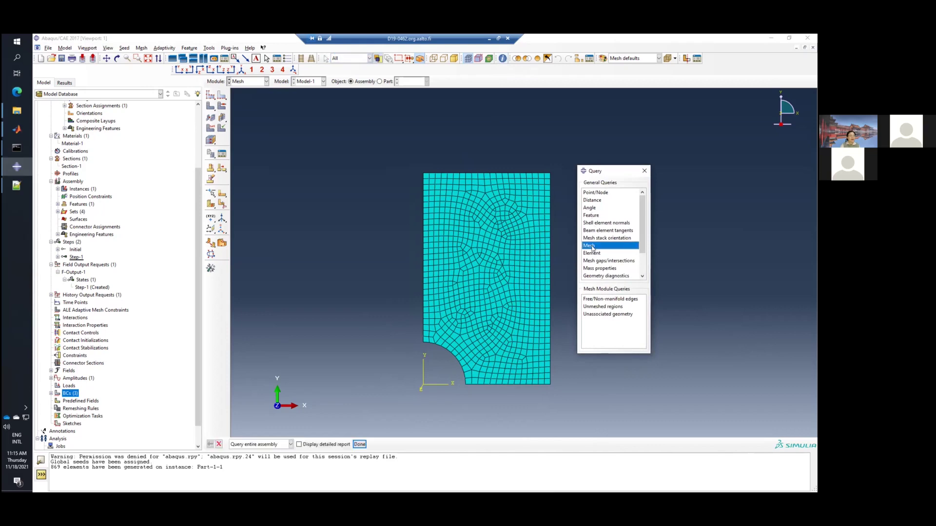
click(360, 445)
drag(363, 448, 386, 403)
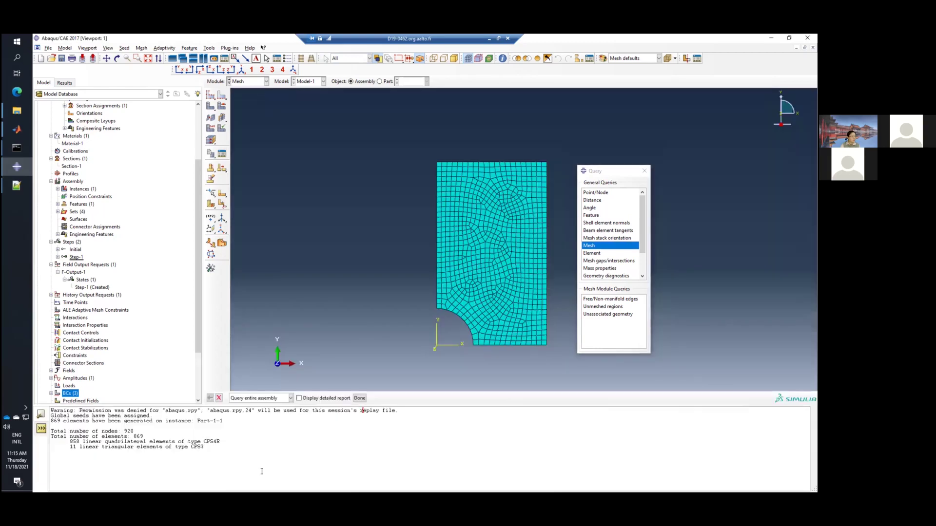
drag(52, 432, 122, 431)
click(117, 431)
click(128, 437)
click(134, 431)
click(354, 442)
Switch to the presentation and advance to the slide on setting the mesh seed size
key(alt+Tab)
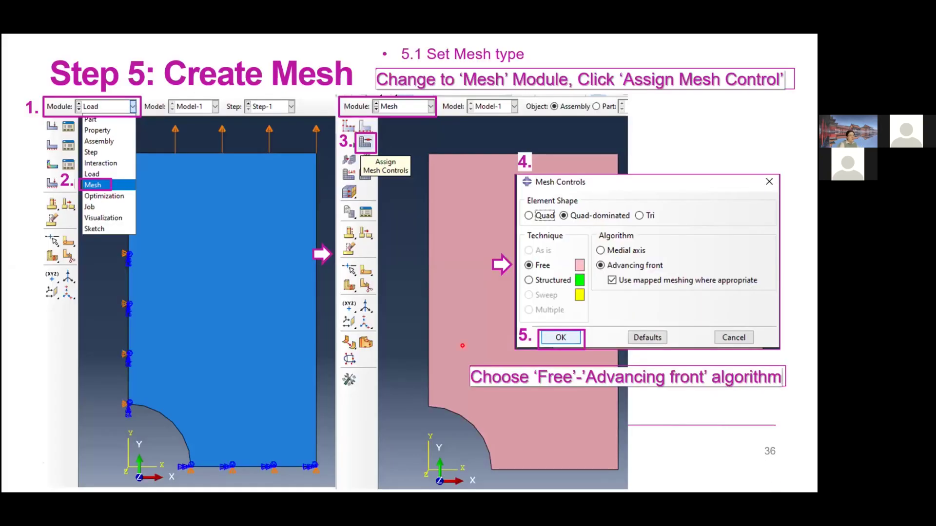
key(Right)
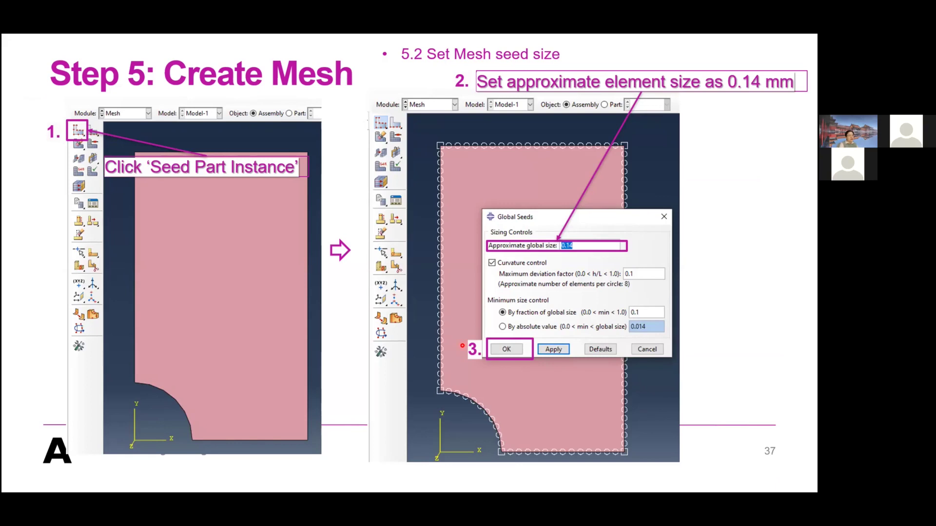
Advance the presentation past the meshing slides to the slide on creating a job with default settings
key(Right)
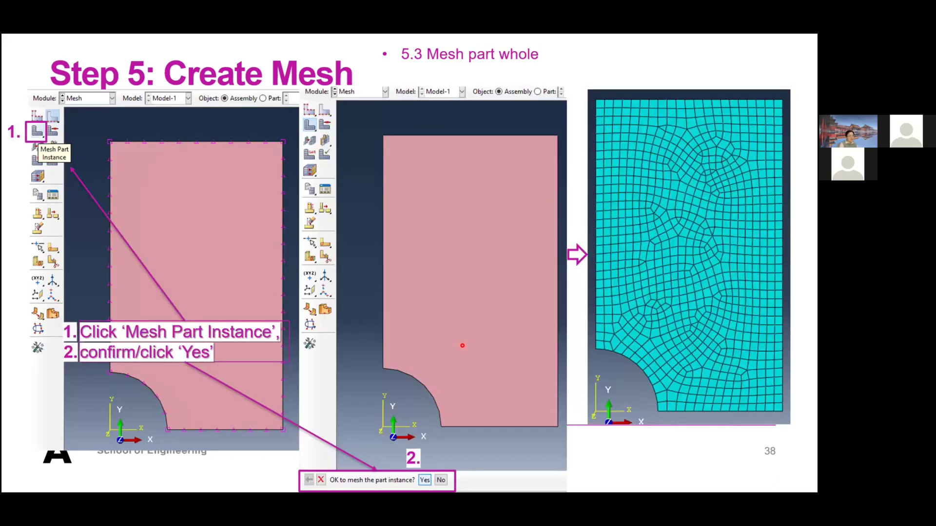
key(Right)
key(Right)
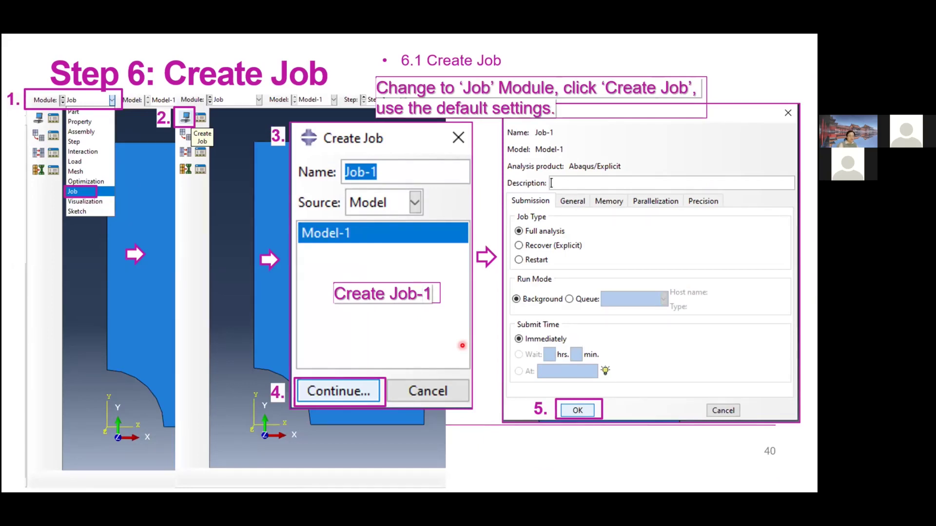
Switch to Abaqus, close the mesh query, and create Job-1 from Model-1 as a full analysis with the default settings
key(alt+Tab)
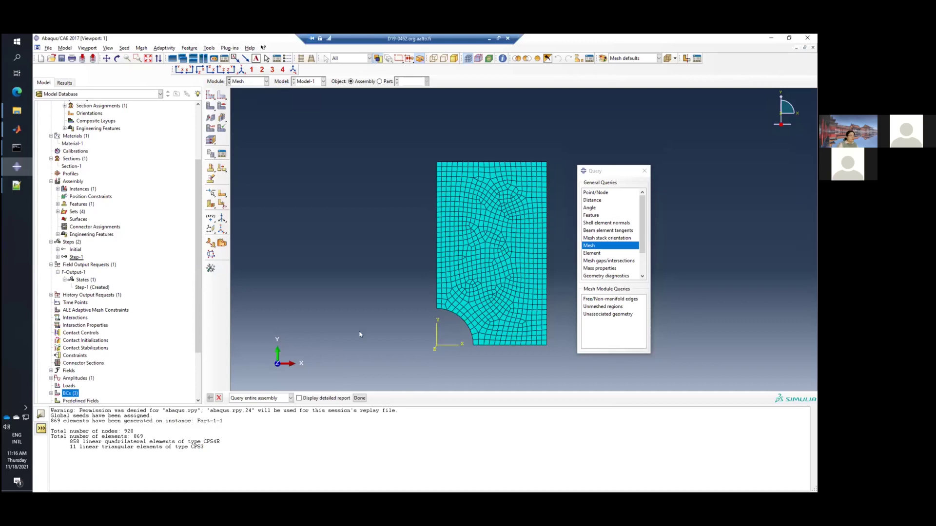
click(643, 172)
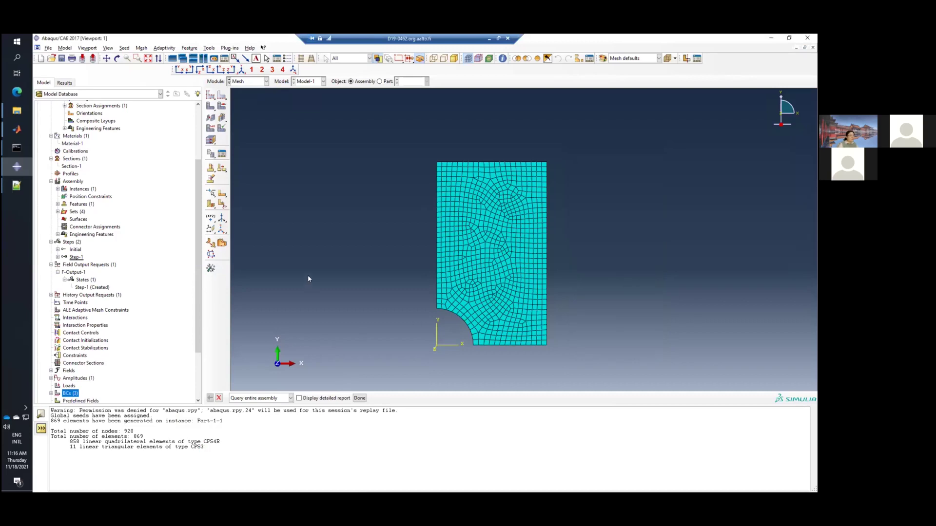
scroll(146, 320, down, 3)
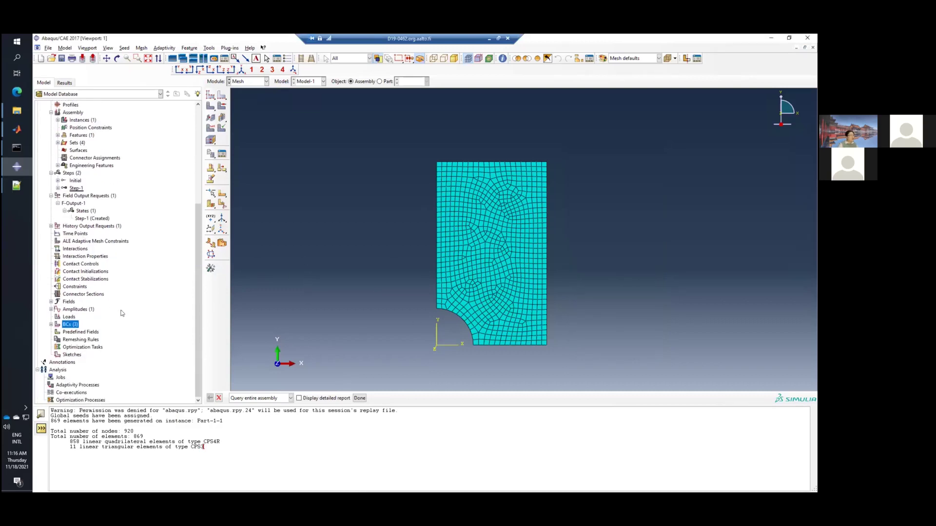
double_click(60, 378)
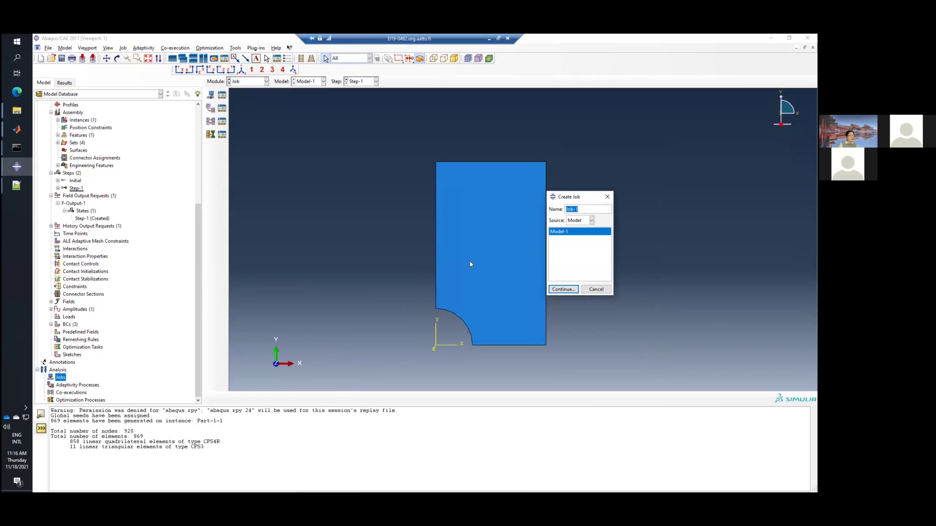
drag(577, 197, 607, 197)
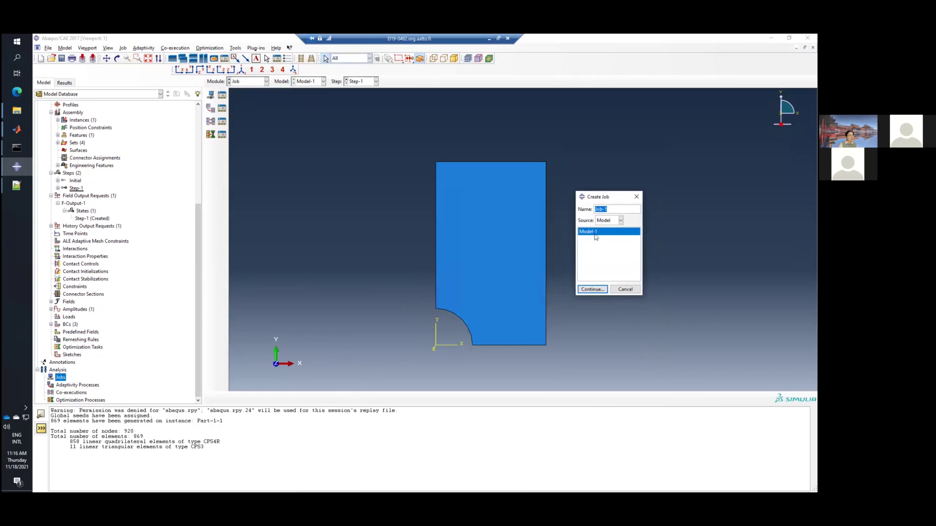
click(595, 291)
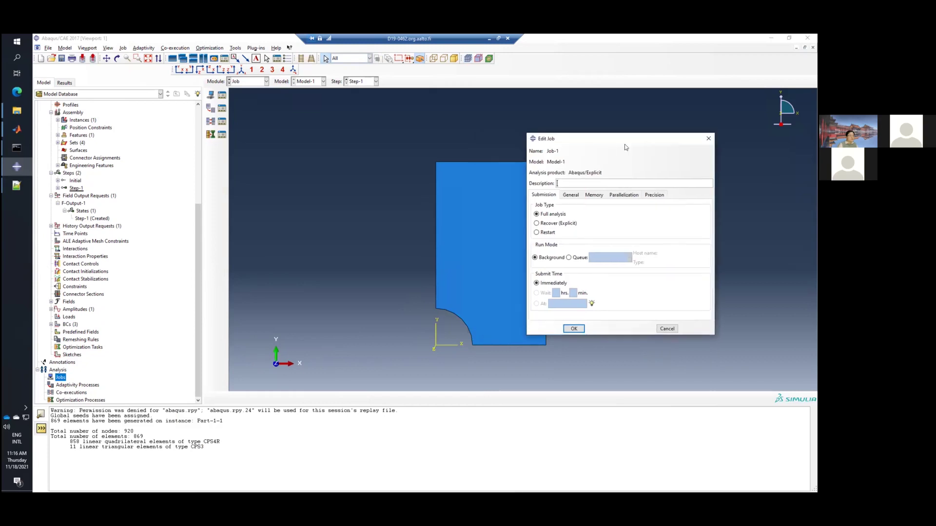
scroll(114, 222, up, 7)
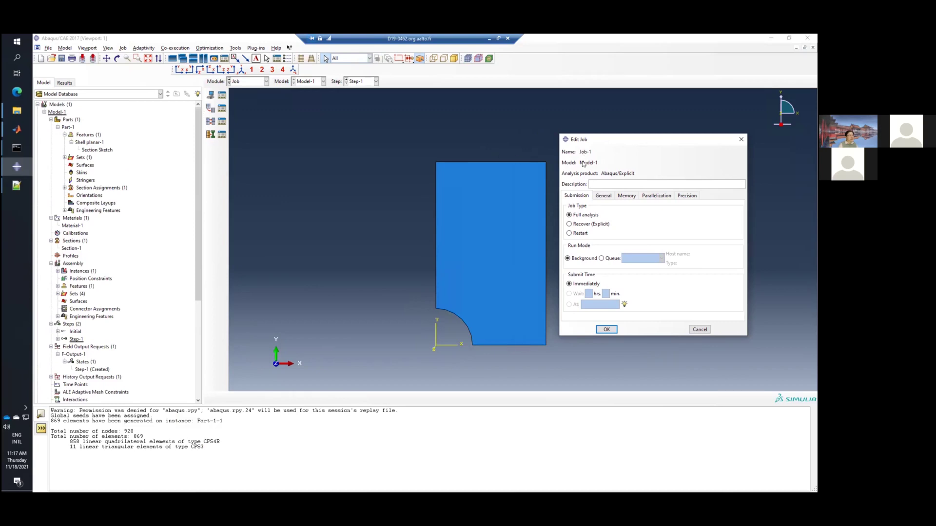
click(607, 330)
Run a data check on Job-1 and follow its progress in the message area
scroll(163, 309, down, 7)
mouse_move(59, 452)
mouse_down()
mouse_move(164, 451)
mouse_move(48, 452)
mouse_up()
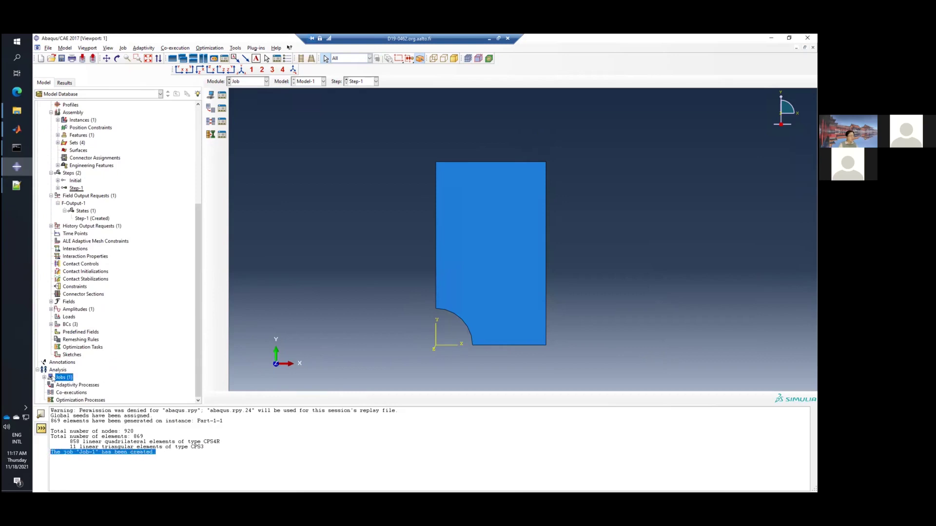
right_click(67, 378)
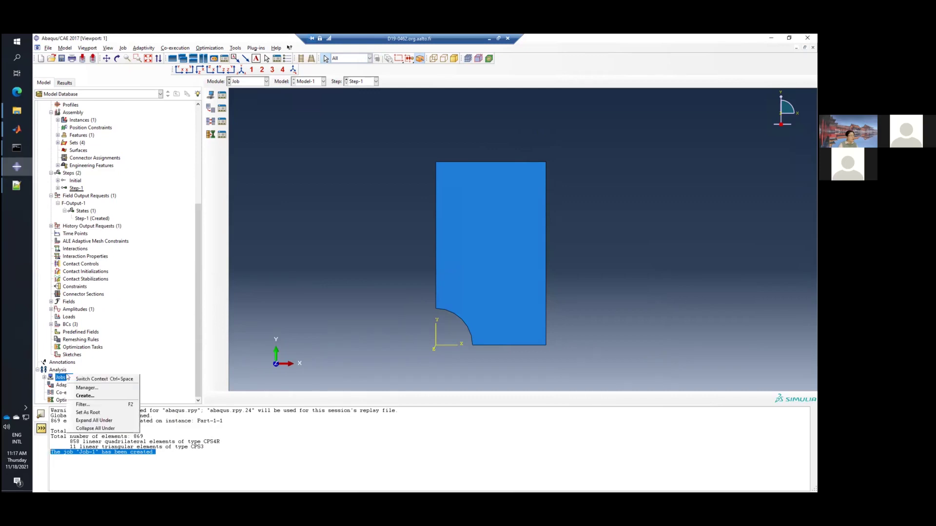
click(45, 379)
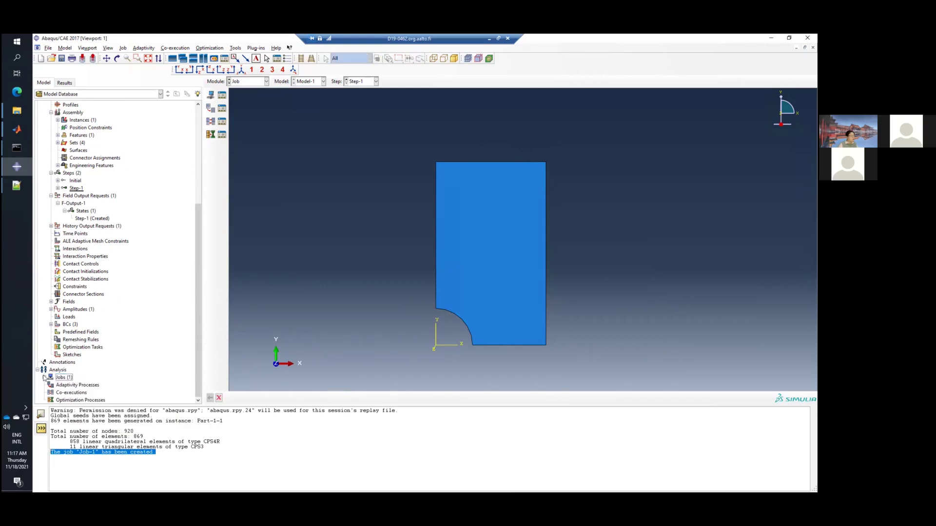
click(44, 378)
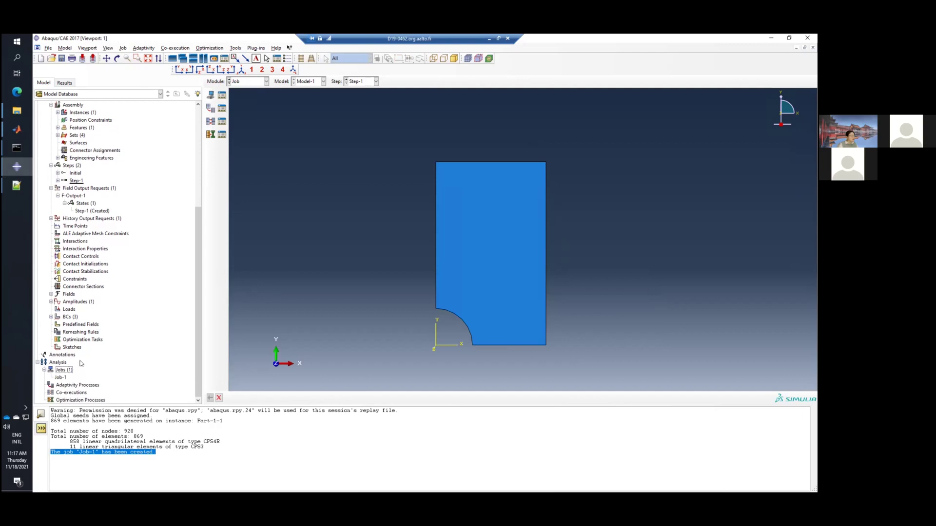
click(61, 378)
right_click(64, 380)
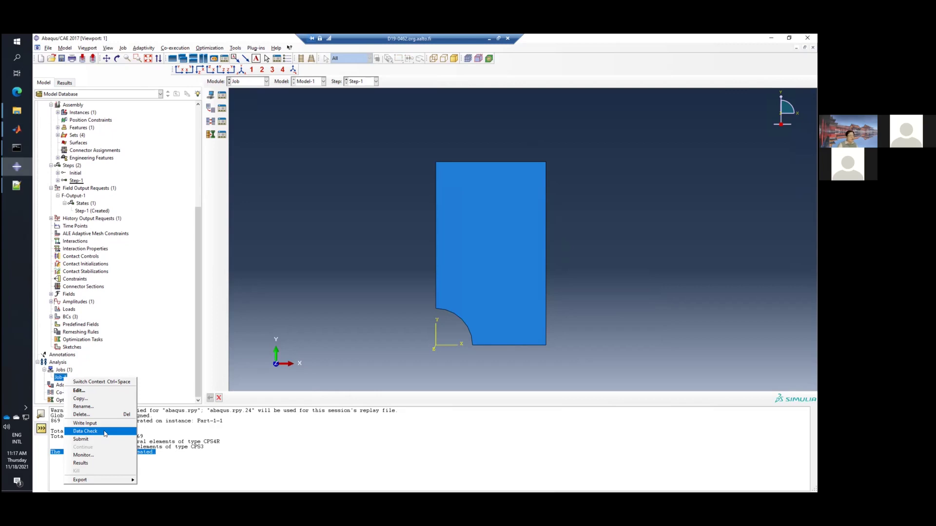
click(85, 432)
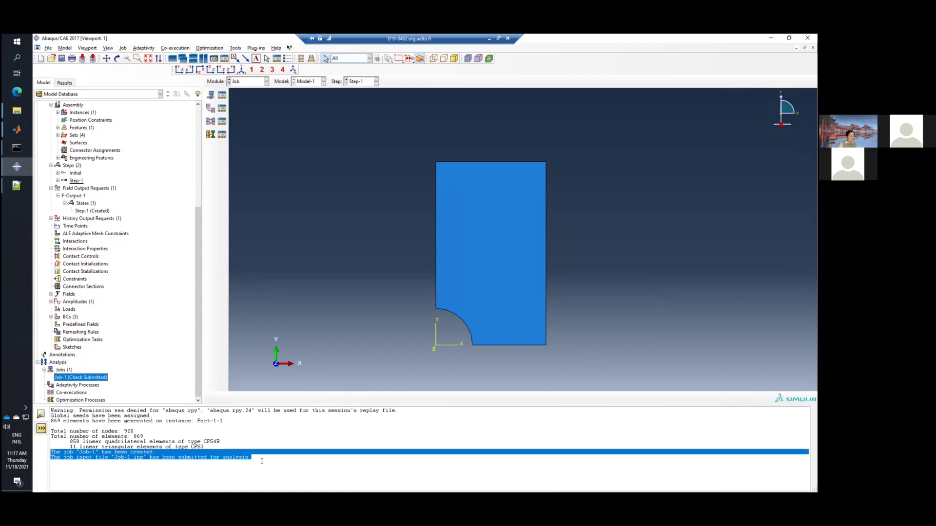
click(262, 461)
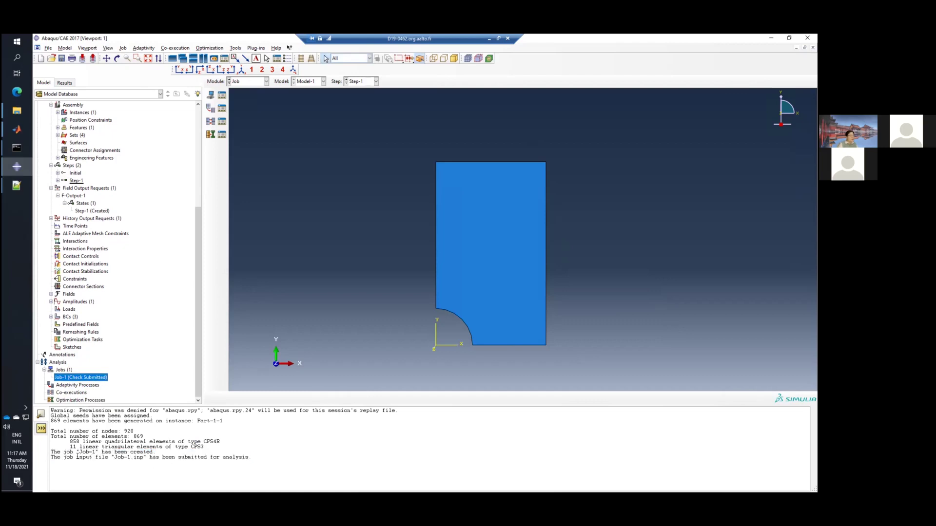
drag(79, 457, 257, 455)
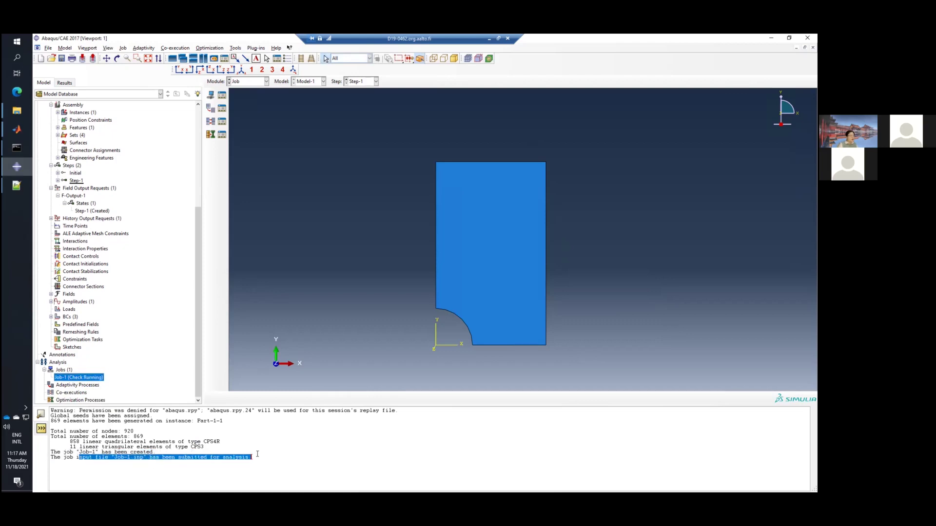
click(257, 454)
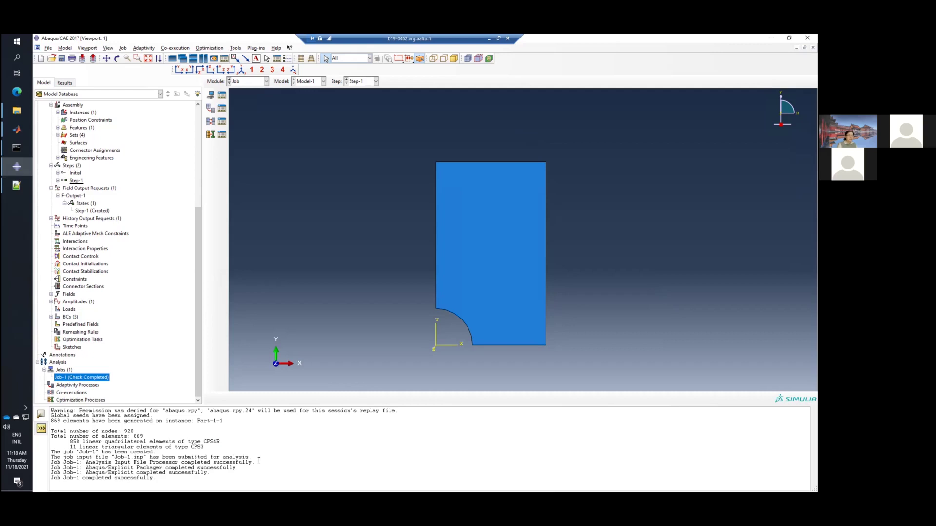
Submit Job-1 for analysis, allowing its existing job files to be overwritten
scroll(101, 276, up, 3)
scroll(101, 273, up, 4)
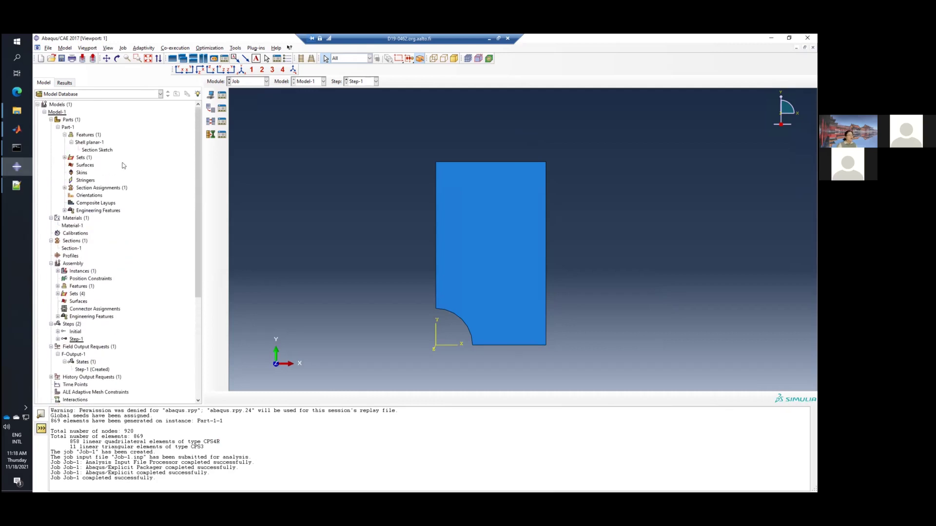
scroll(106, 307, down, 4)
scroll(106, 307, down, 3)
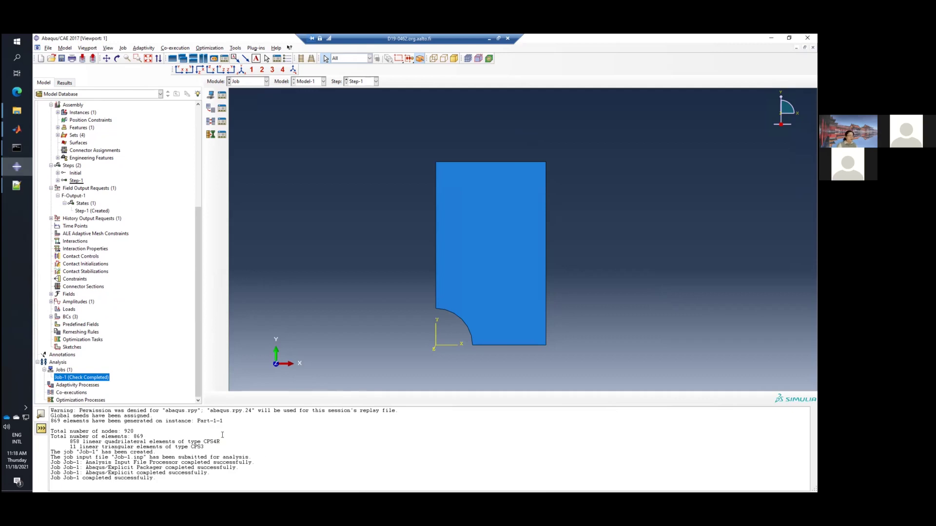
right_click(106, 378)
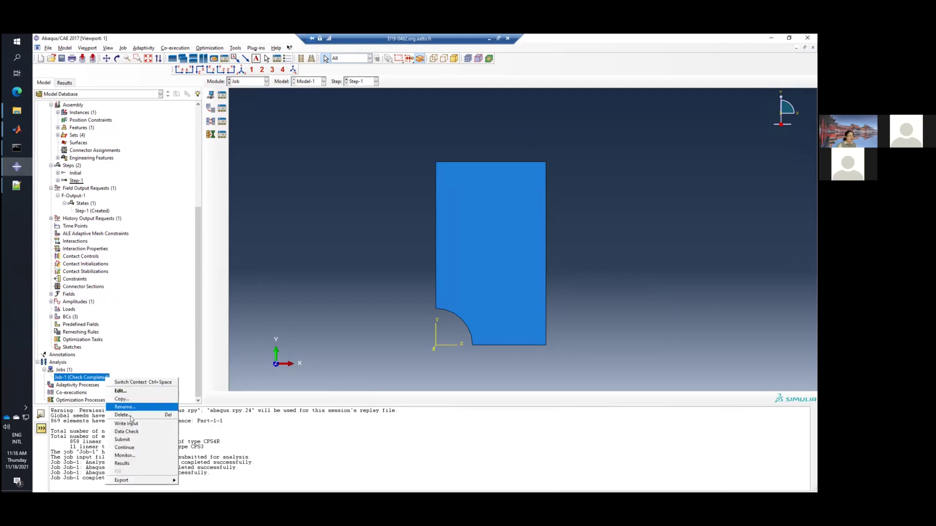
click(163, 441)
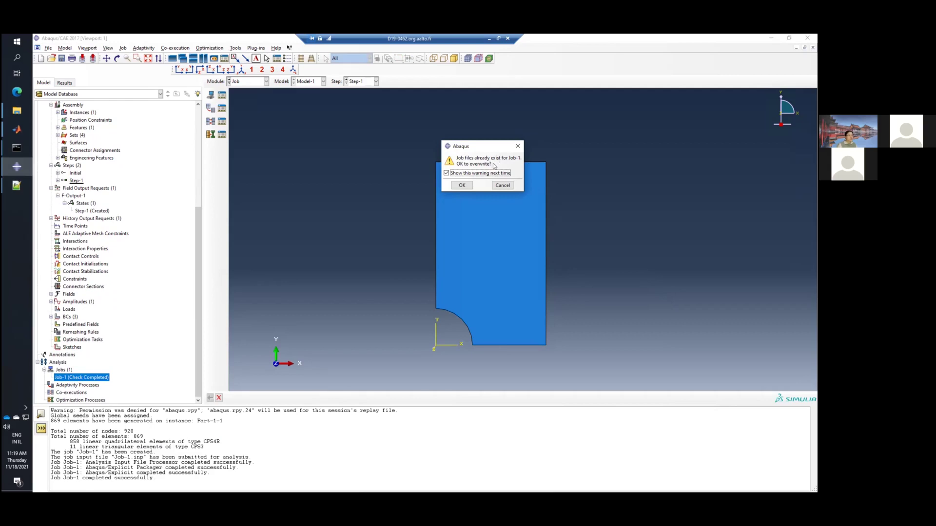
click(462, 185)
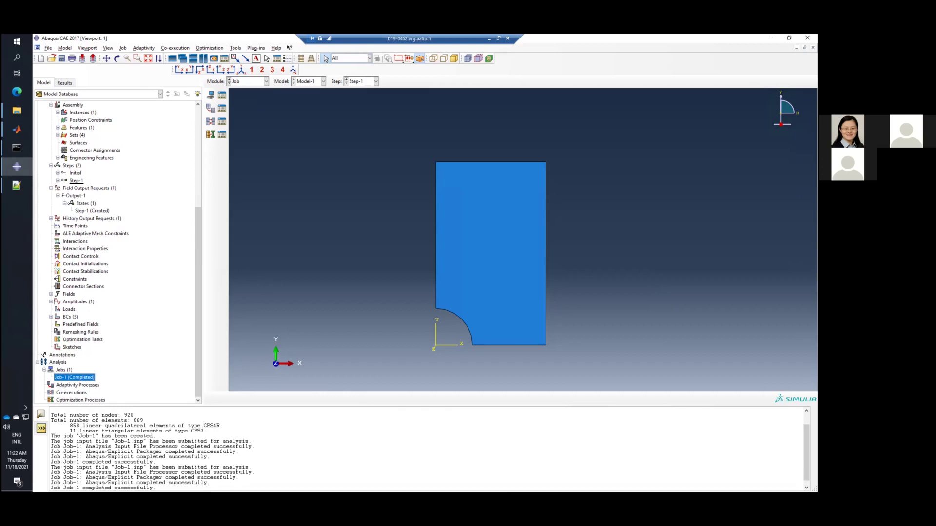
Switch to the presentation and move through the job submission slides to the slide on saving the model
key(Right)
key(Right)
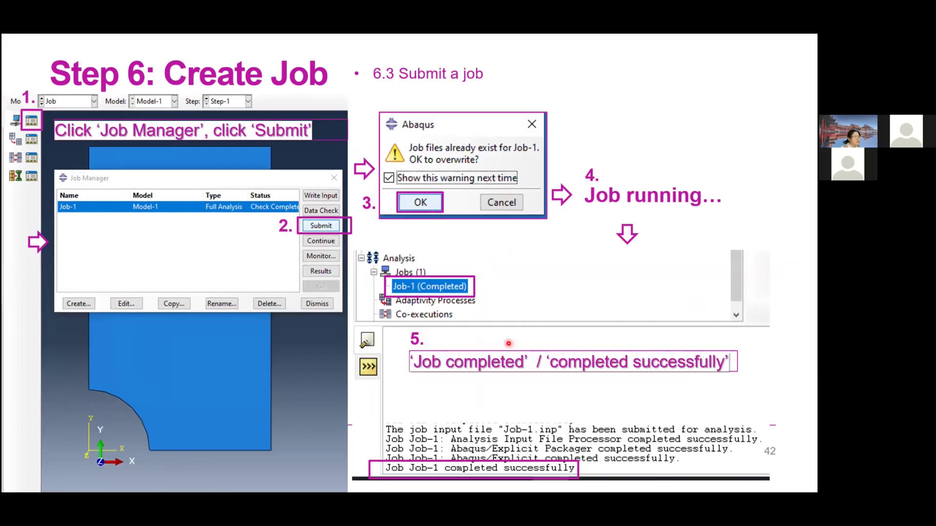
key(Right)
key(Right)
key(Left)
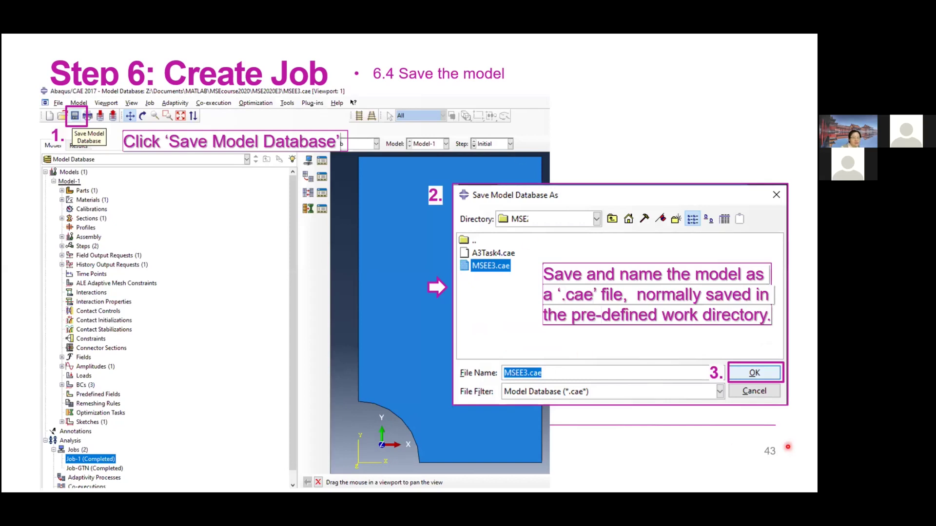
Switch to Abaqus and save the model database as E3CH in the MSE2021E3 work directory
key(alt+Tab)
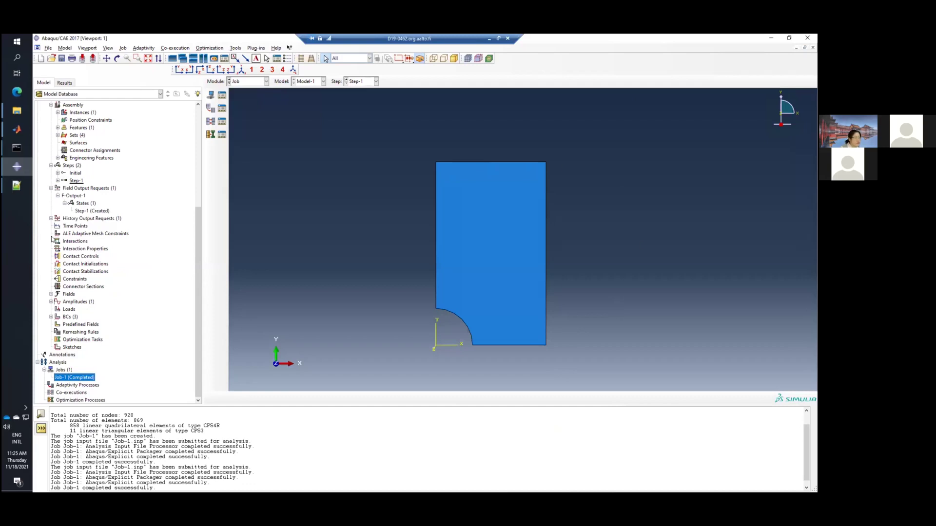
scroll(89, 210, up, 7)
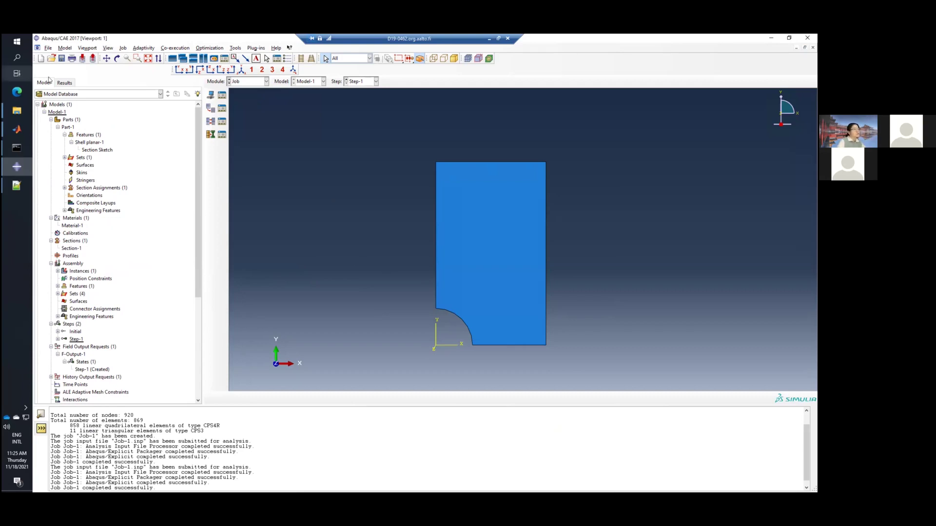
click(62, 59)
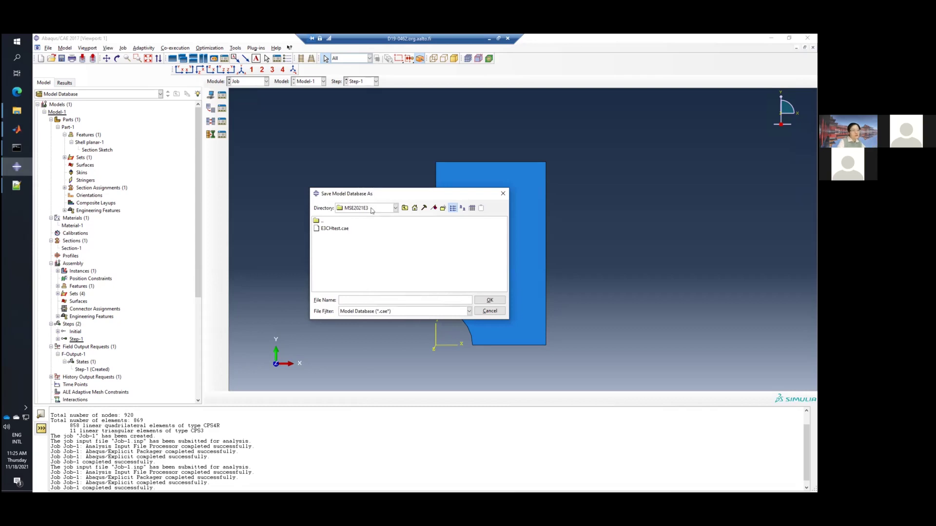
click(424, 211)
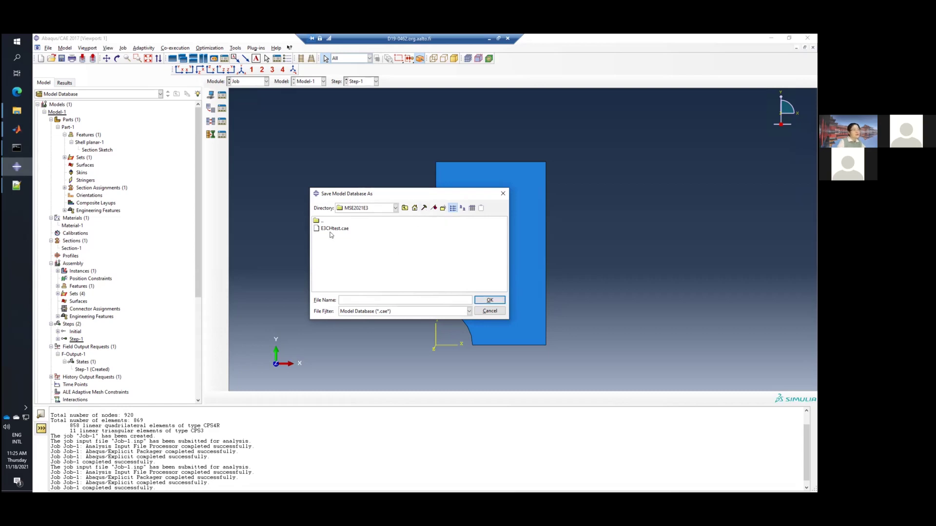
click(370, 298)
text(E3CH)
click(490, 303)
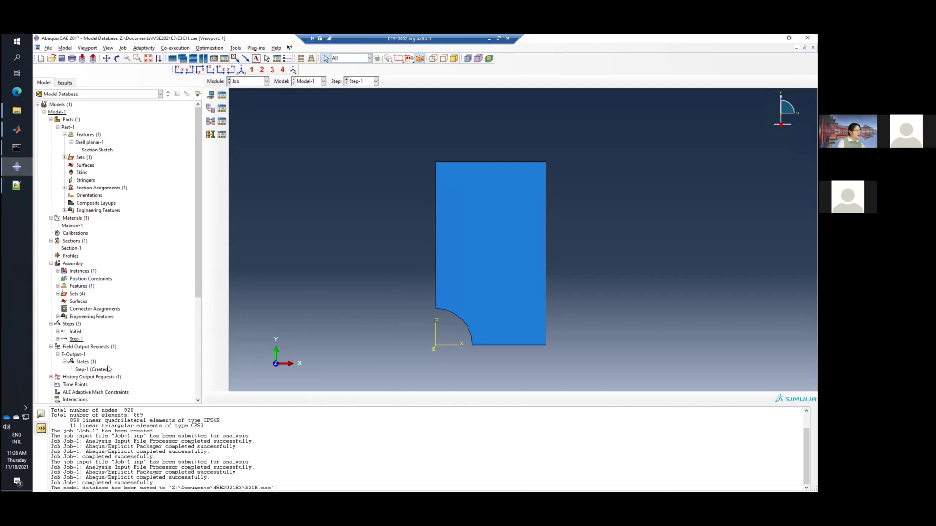
Open the Job-1.odb output database from the MSE2021E3 directory, filtering the files to output databases
scroll(112, 359, down, 6)
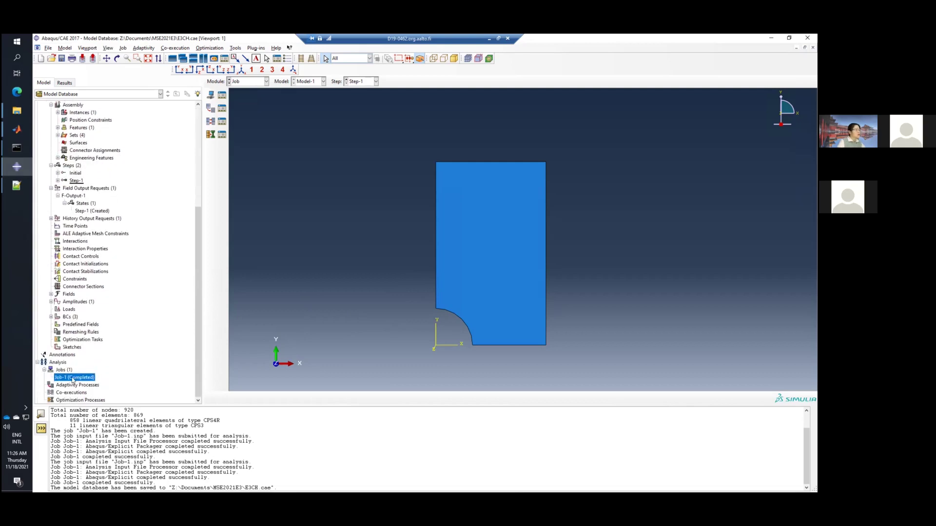
scroll(104, 187, up, 6)
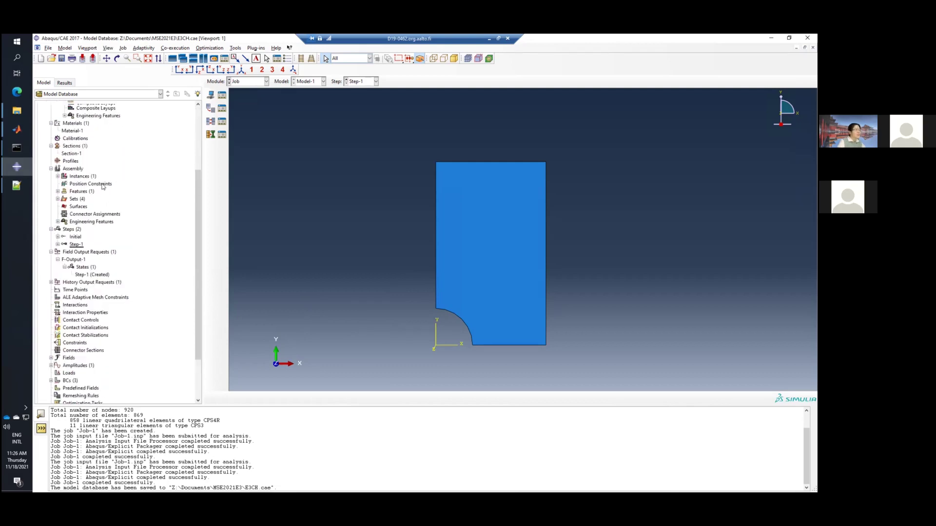
click(65, 82)
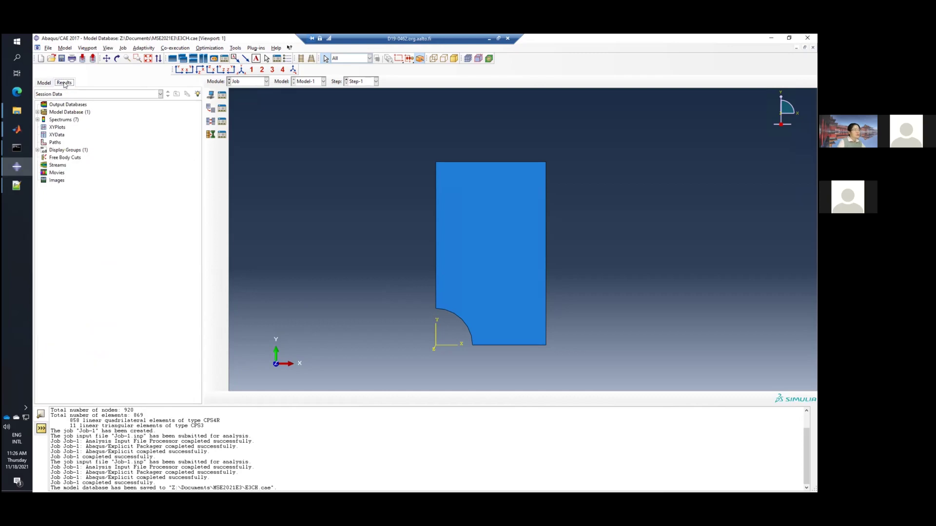
click(52, 59)
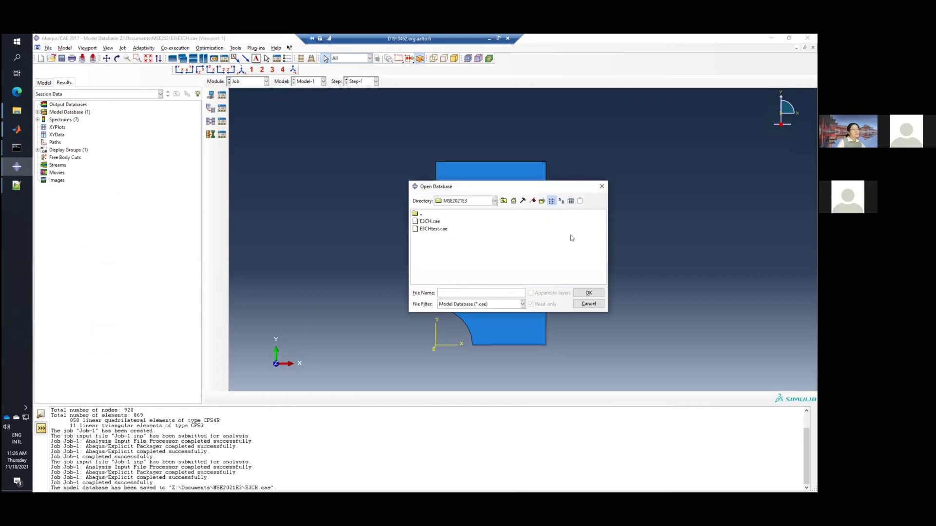
click(522, 305)
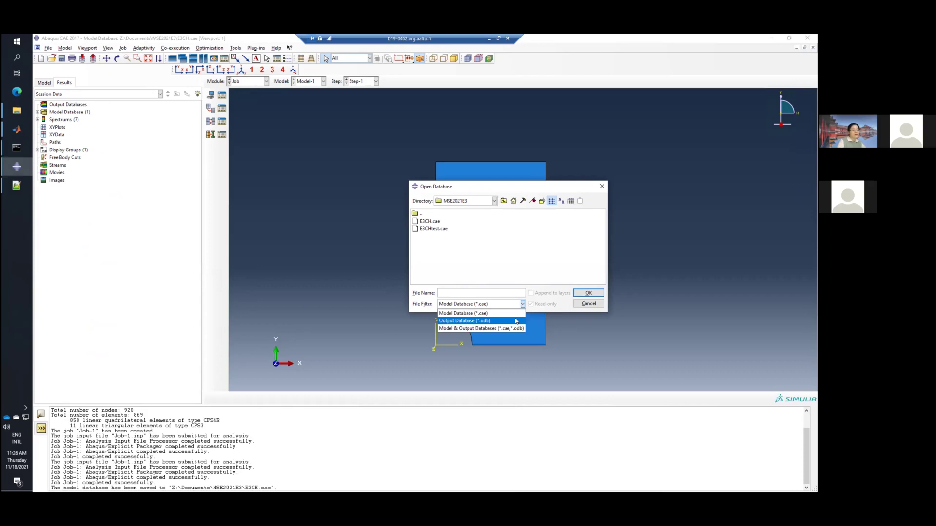
click(516, 321)
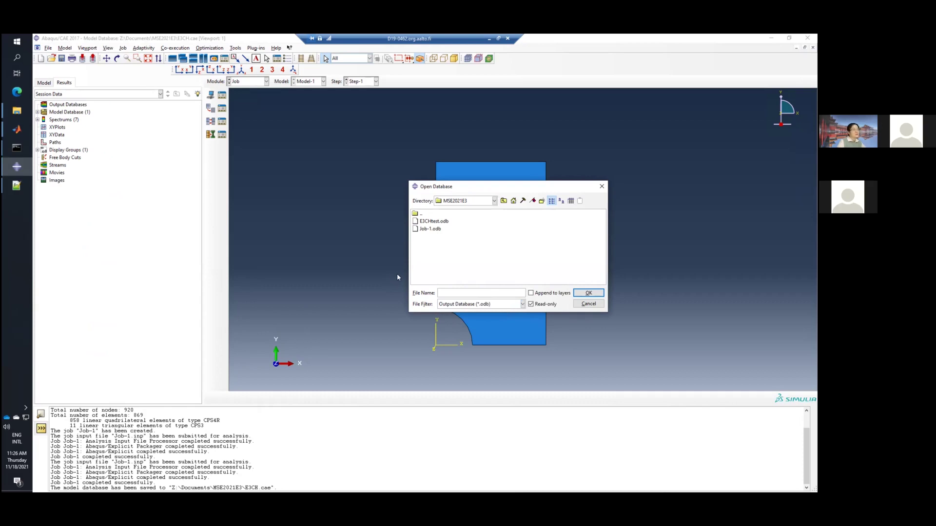
click(434, 228)
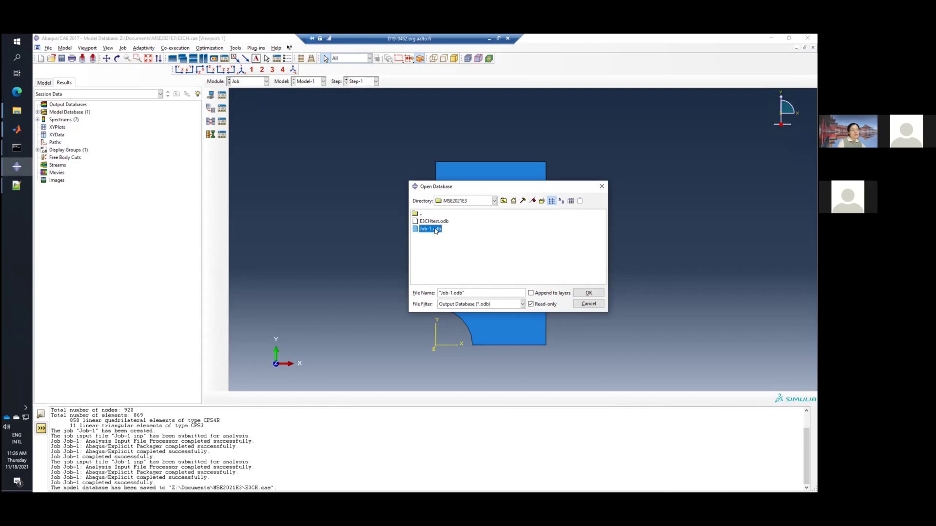
click(588, 293)
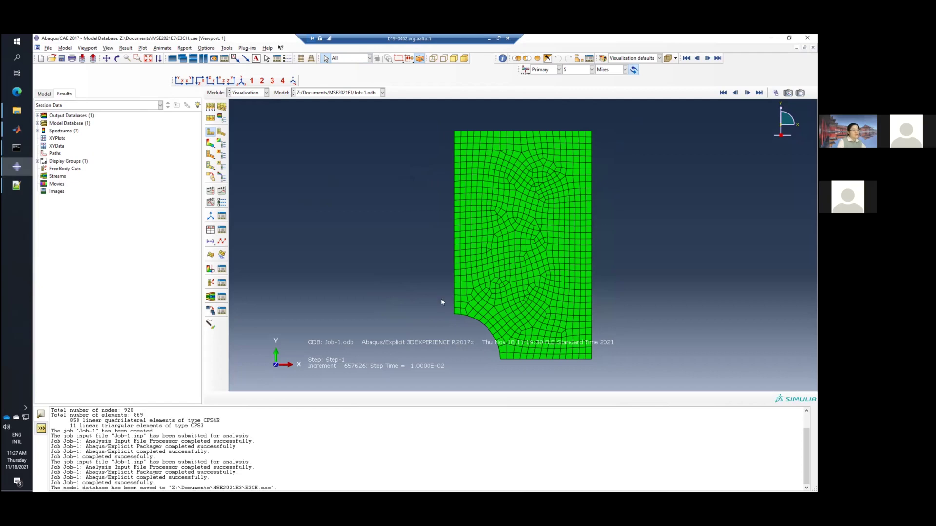
Plot the Mises stress contours on the deformed shape of the quarter specimen
click(211, 144)
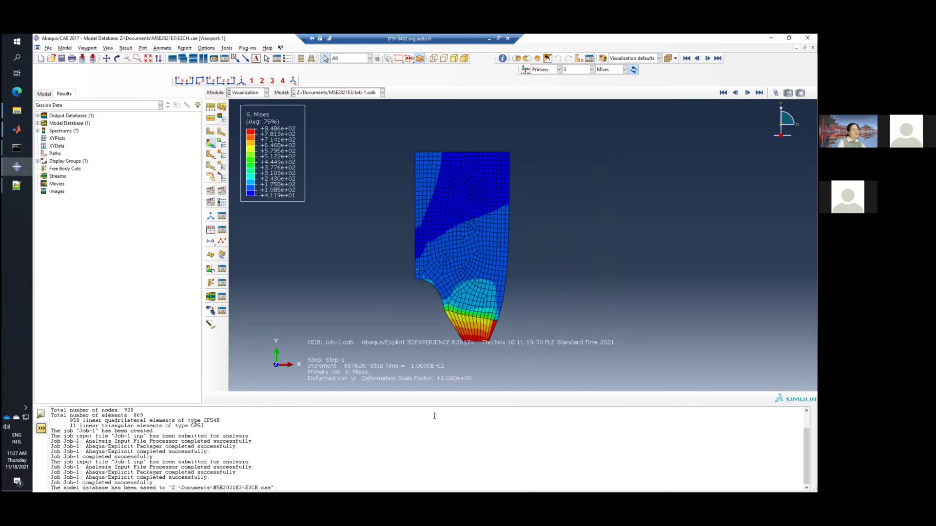
scroll(462, 228, up, 2)
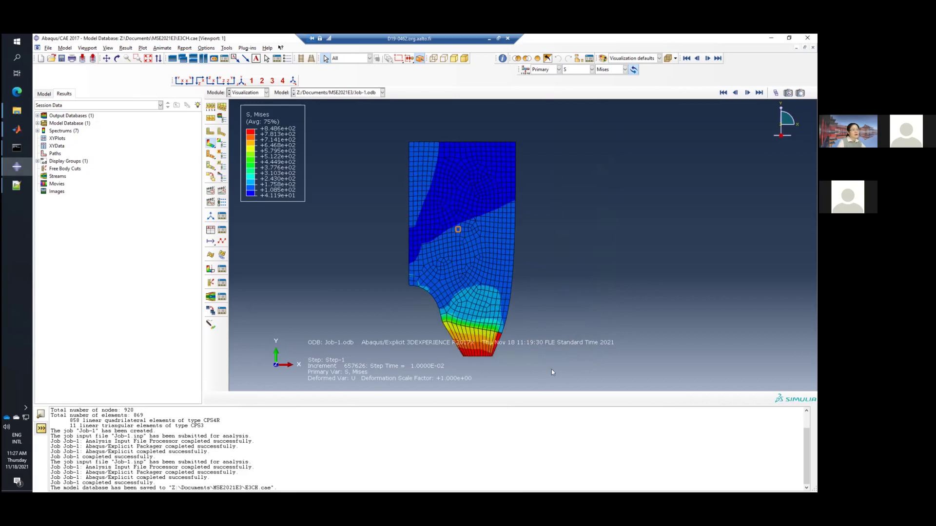
scroll(445, 350, up, 2)
scroll(445, 349, down, 3)
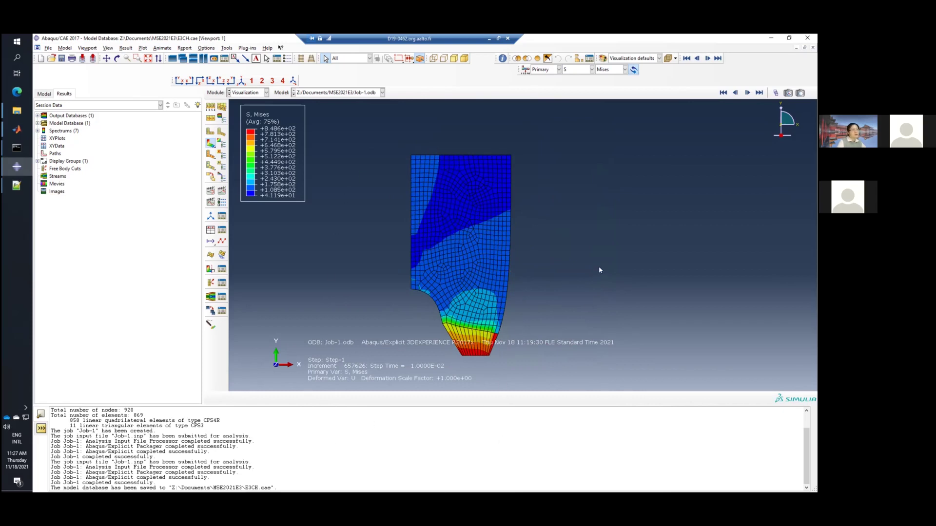
scroll(599, 266, down, 2)
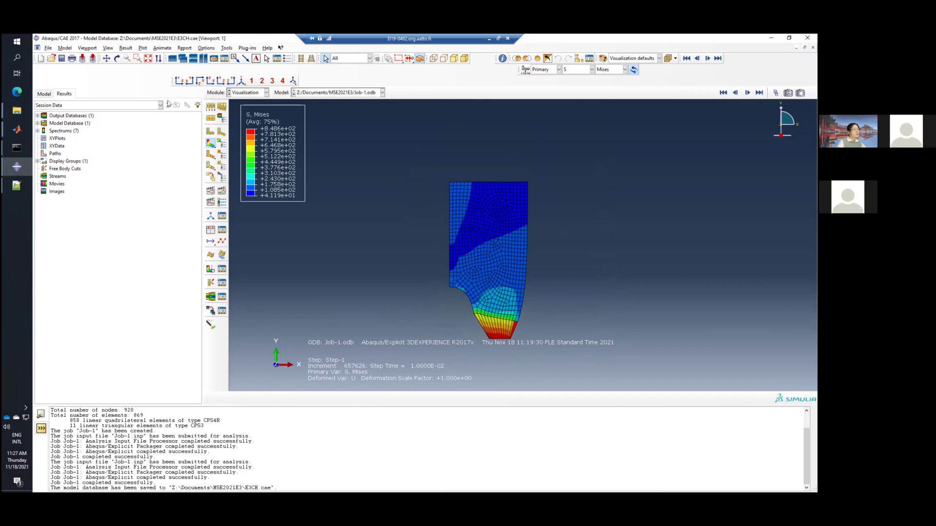
Mirror the displayed results across the XZ and YZ planes in the ODB display options to show the full specimen
click(90, 48)
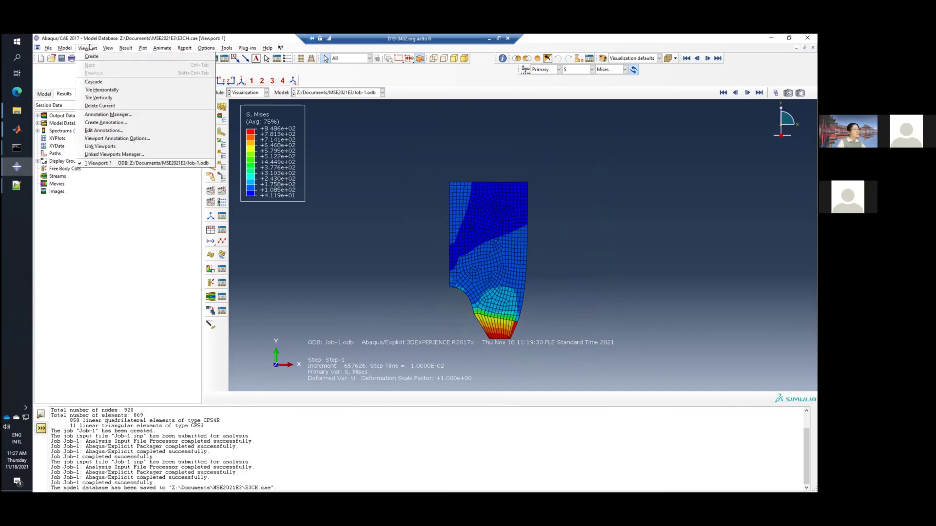
mouse_move(108, 48)
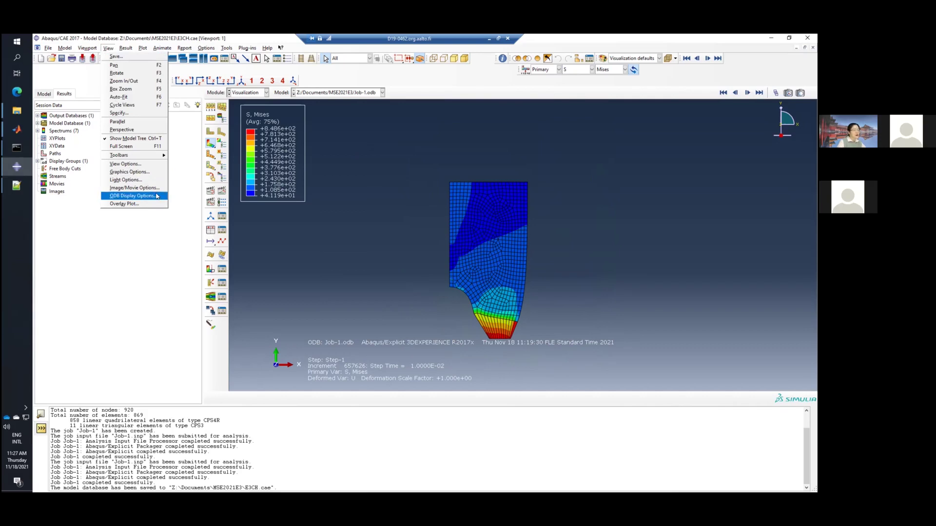
click(133, 196)
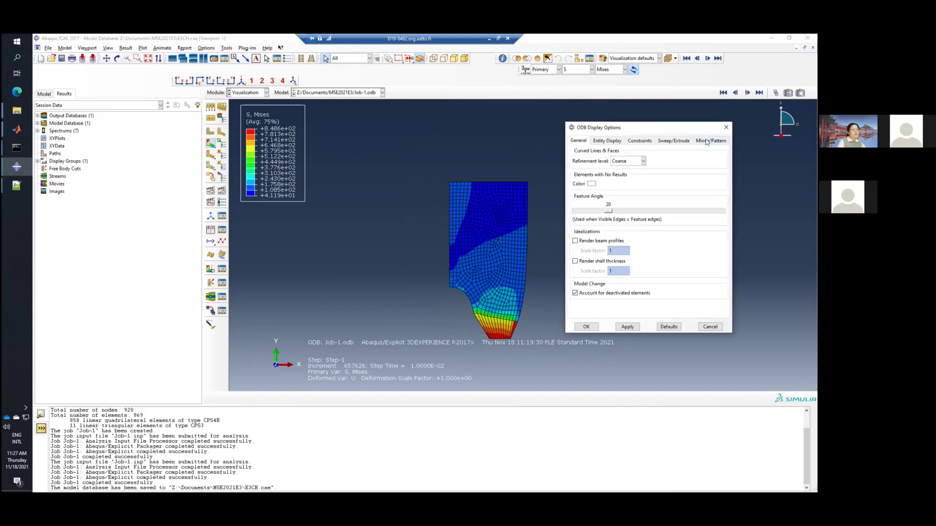
click(707, 141)
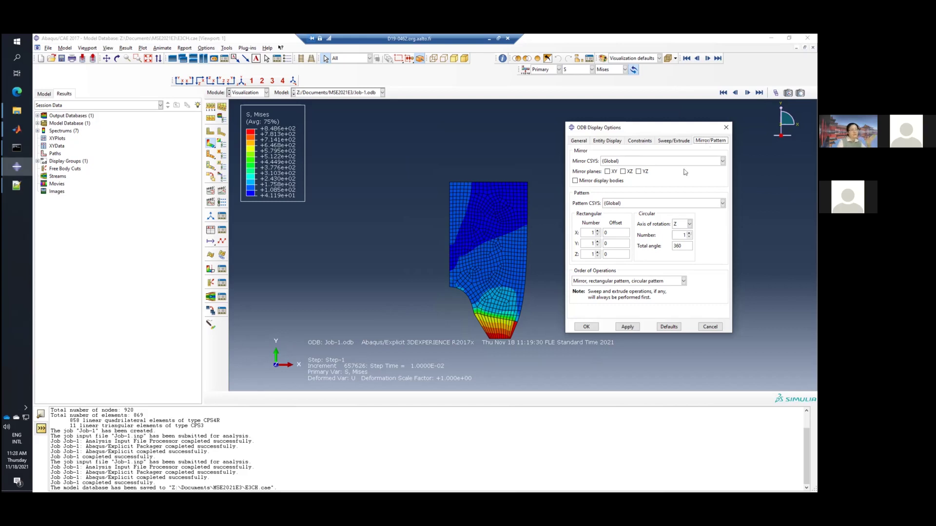
scroll(453, 232, down, 1)
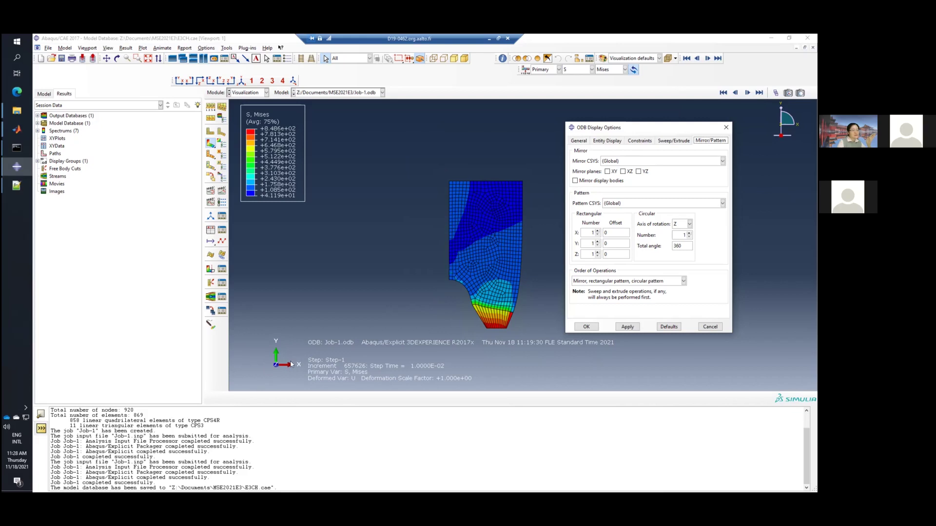
click(623, 171)
click(639, 171)
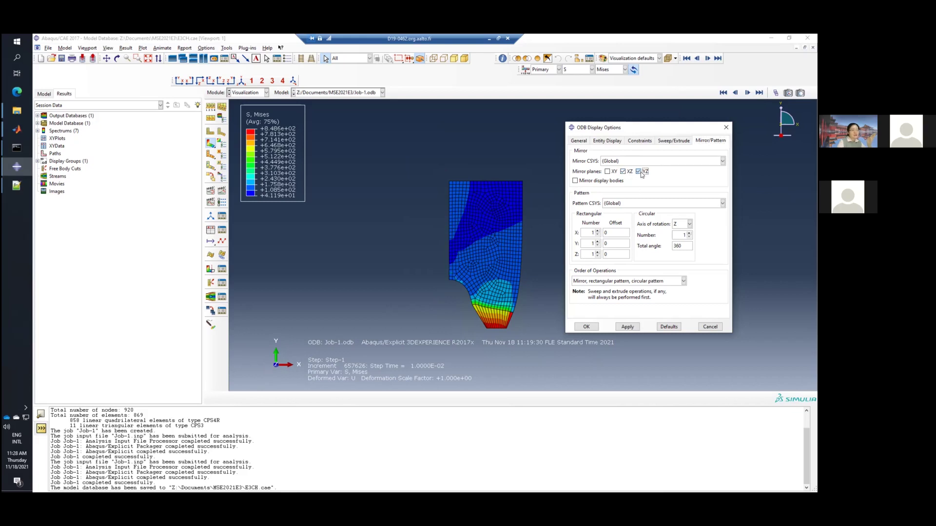
click(586, 327)
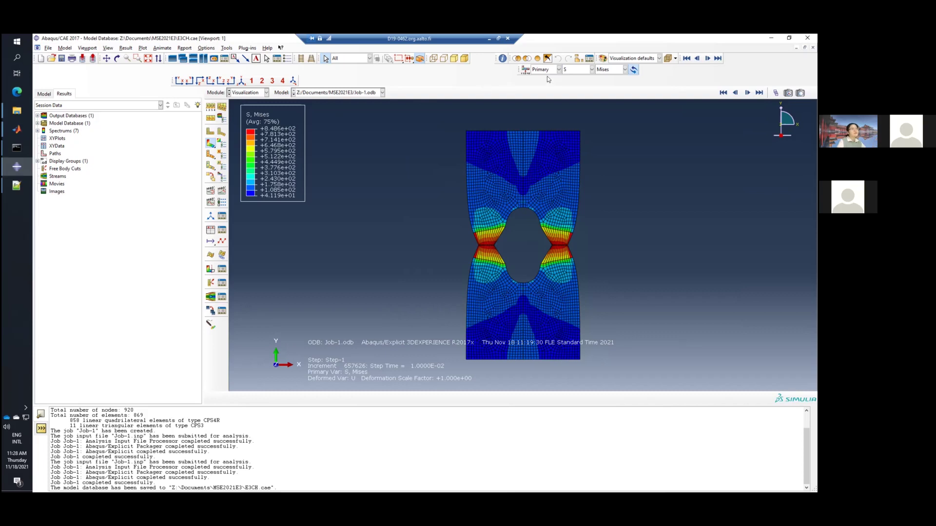
Reposition the field output toolbar and set the primary contour variable to PEEQ
drag(517, 70, 477, 84)
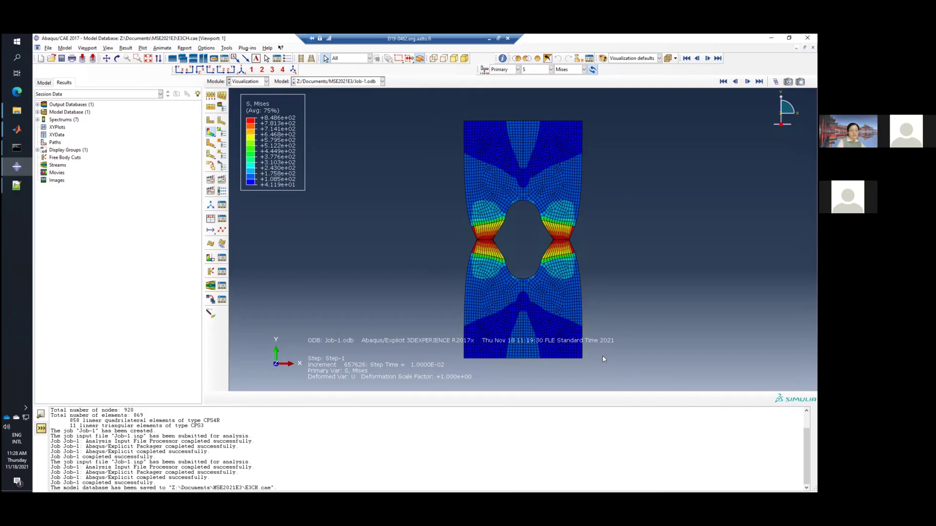
click(551, 69)
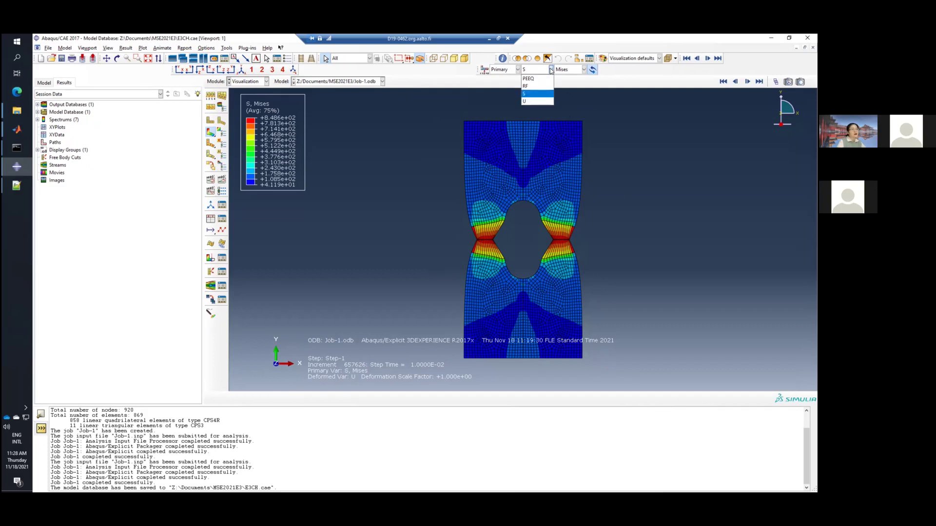
click(550, 70)
click(548, 70)
click(529, 78)
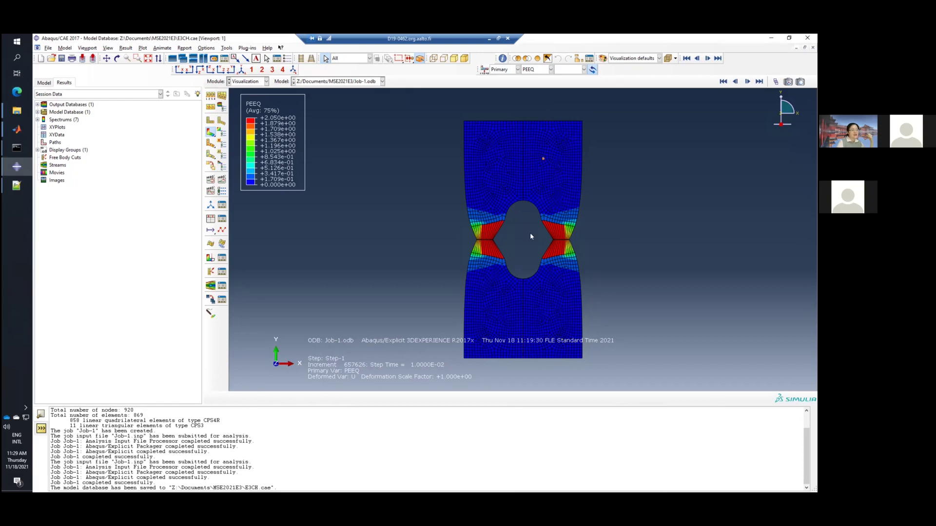
click(543, 159)
Switch to the presentation and move through the Step 7 results slides to the one on selecting the DISP node set for data extraction
key(alt+Tab)
key(Right)
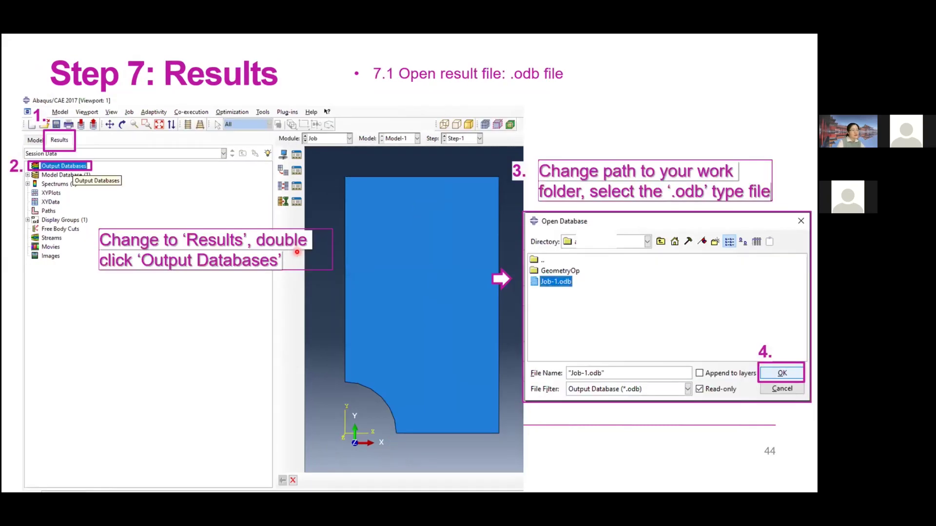
key(Right)
key(Right)
key(Right)
key(Right)
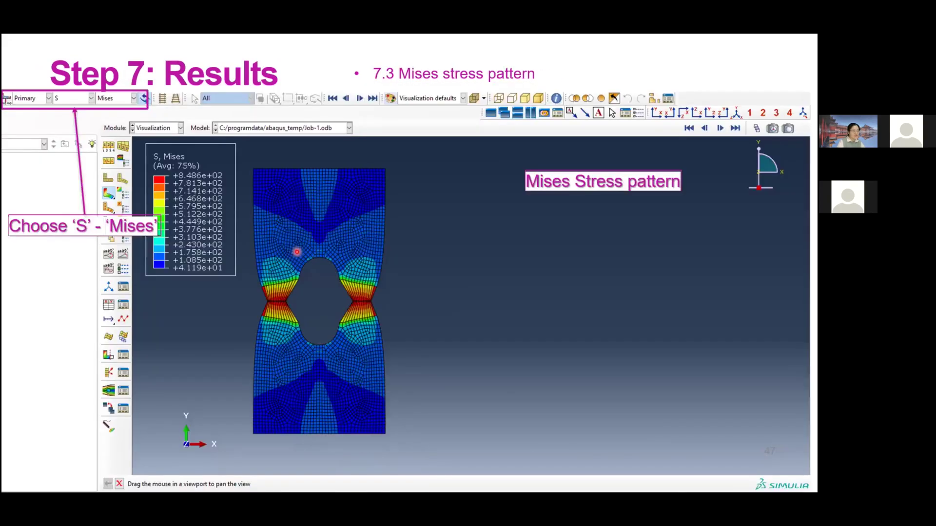
key(Right)
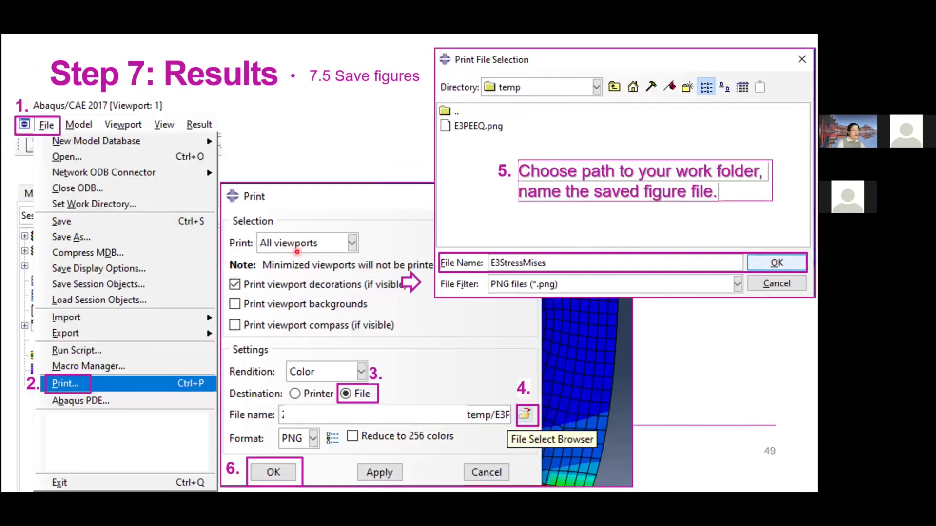
key(Right)
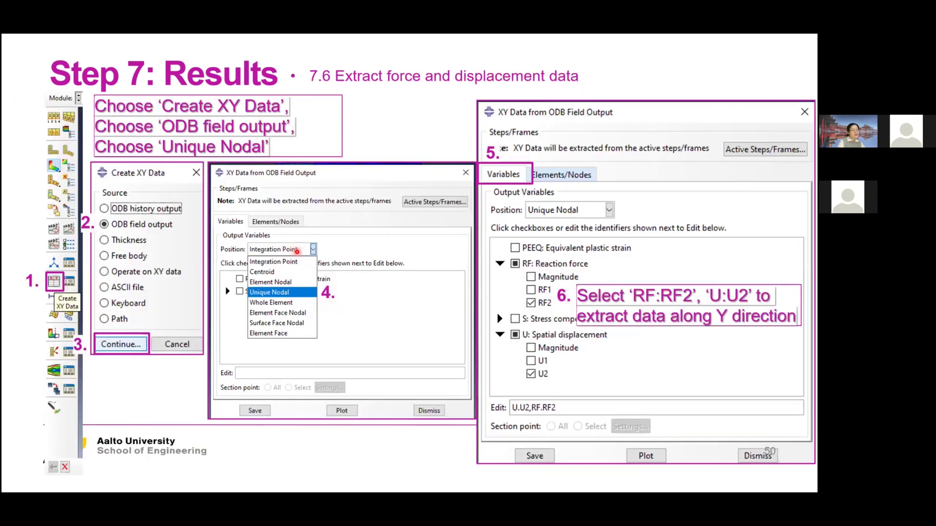
key(Right)
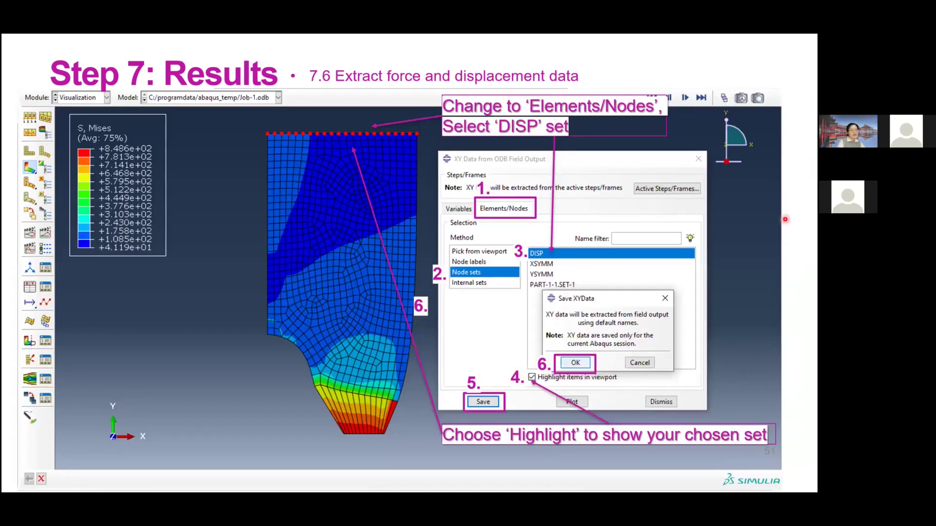
Switch to Abaqus and set up printing of all viewports with a file as the destination
key(alt+Tab)
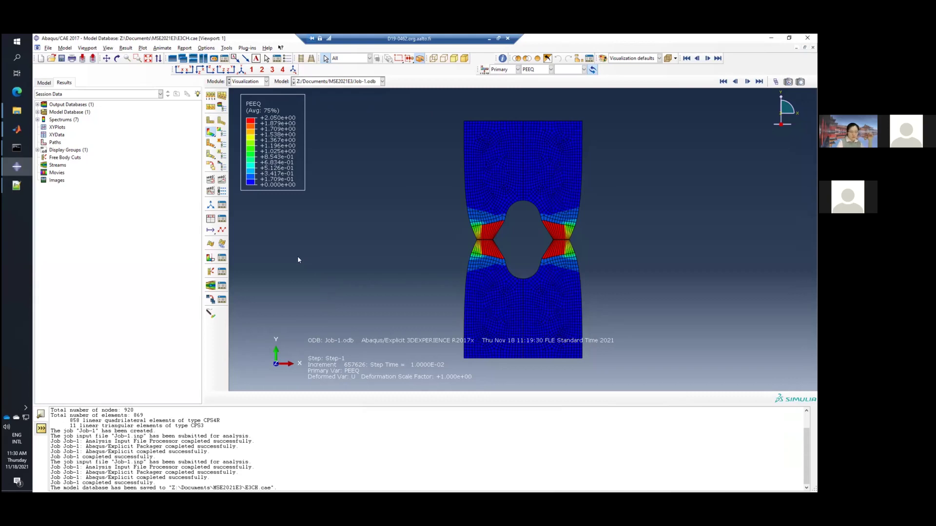
click(48, 48)
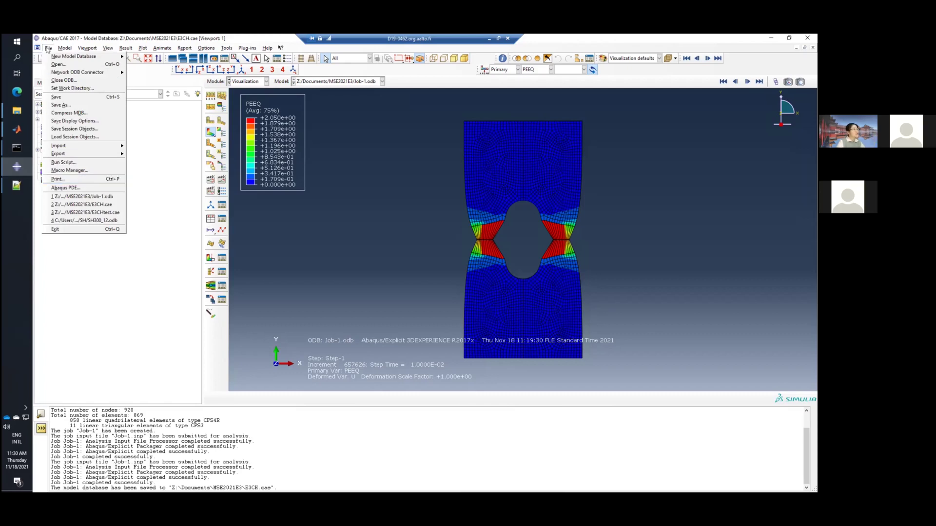
click(55, 180)
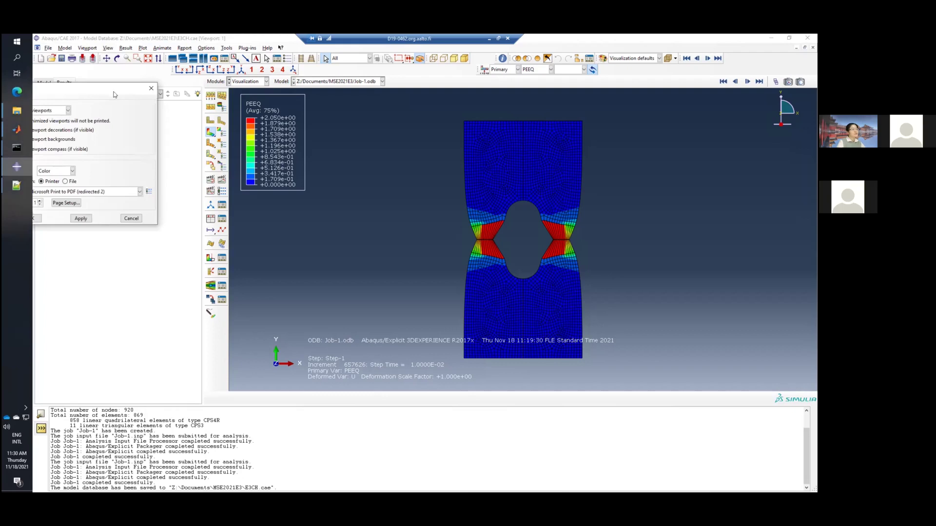
drag(440, 143, 426, 158)
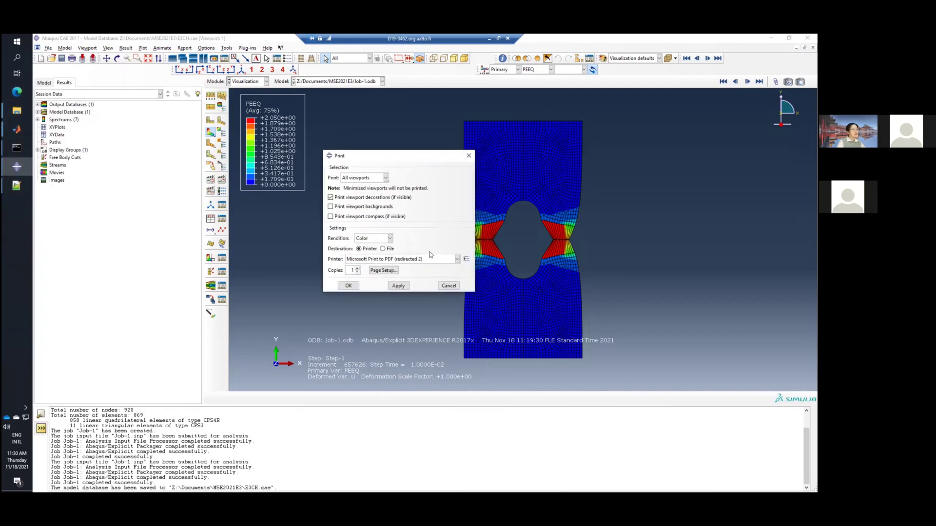
click(383, 249)
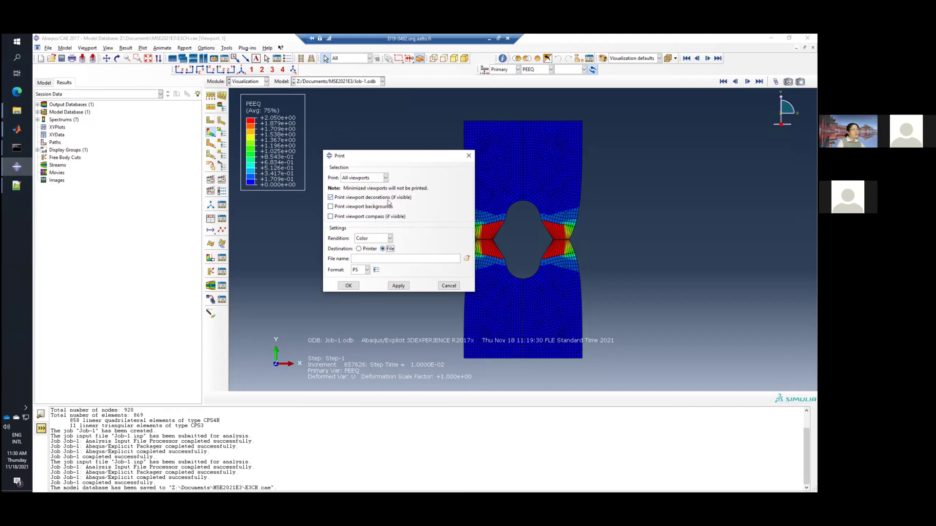
Name the print output file StrainE3 in the MSE2021E3 directory
click(467, 257)
drag(411, 162, 610, 186)
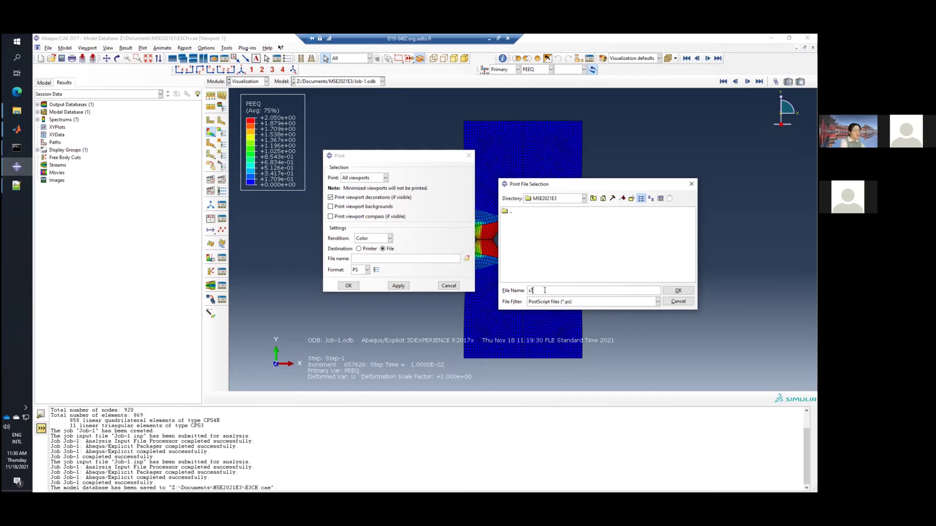
text(inE3)
click(575, 302)
click(574, 310)
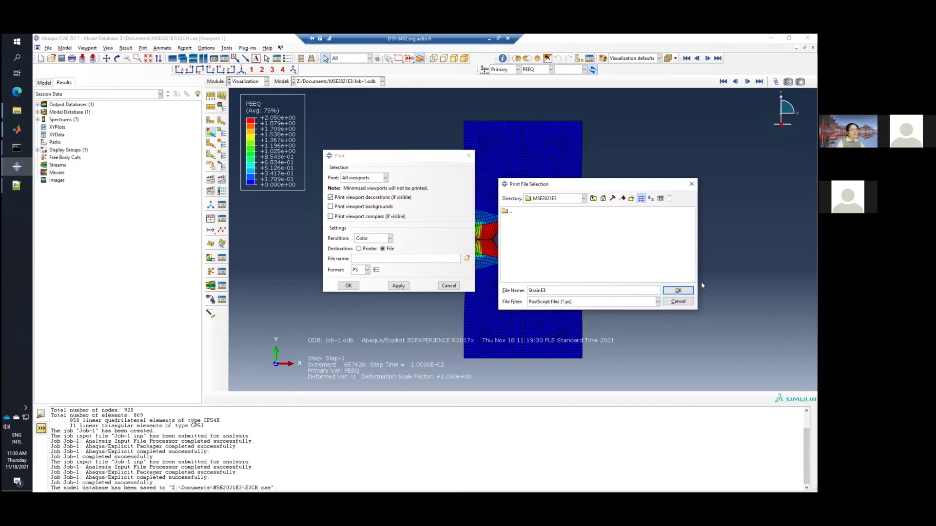
click(678, 291)
Set the output format to PNG and print the PEEQ contour plot to the file
click(367, 270)
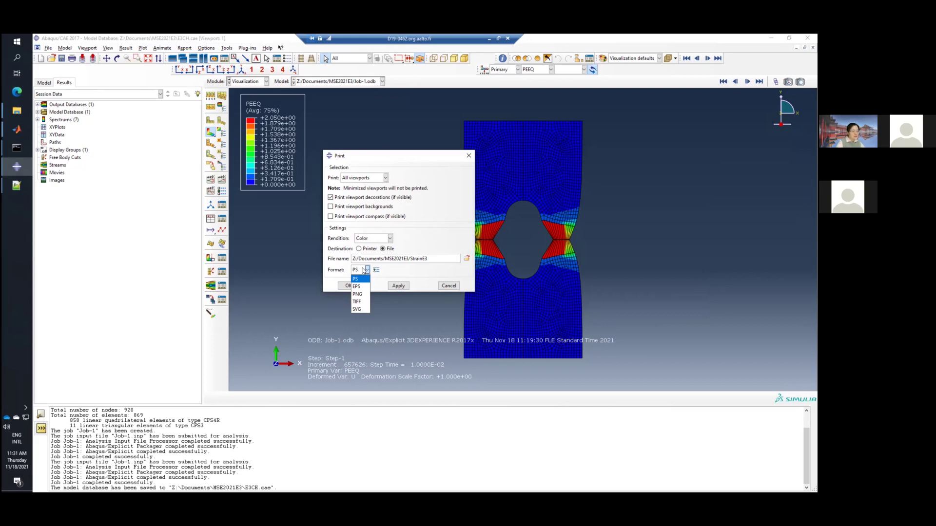
click(360, 295)
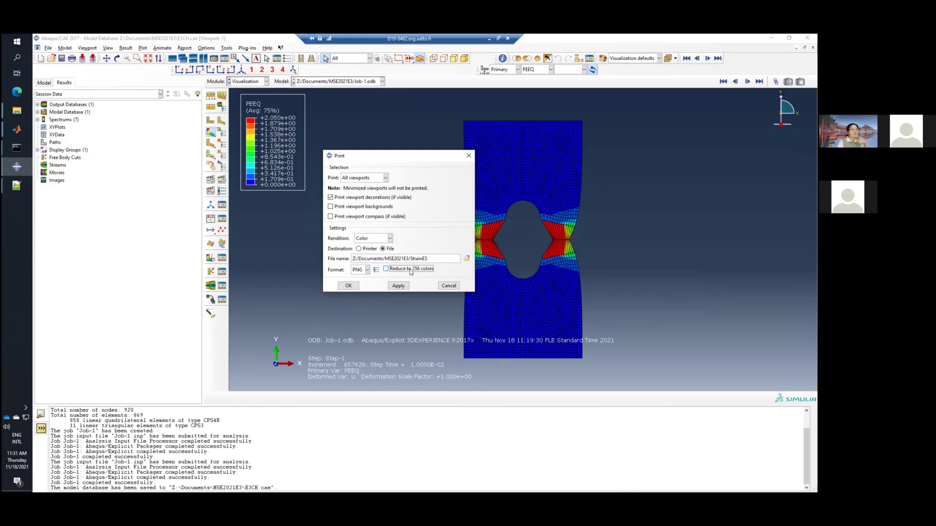
click(354, 286)
click(348, 286)
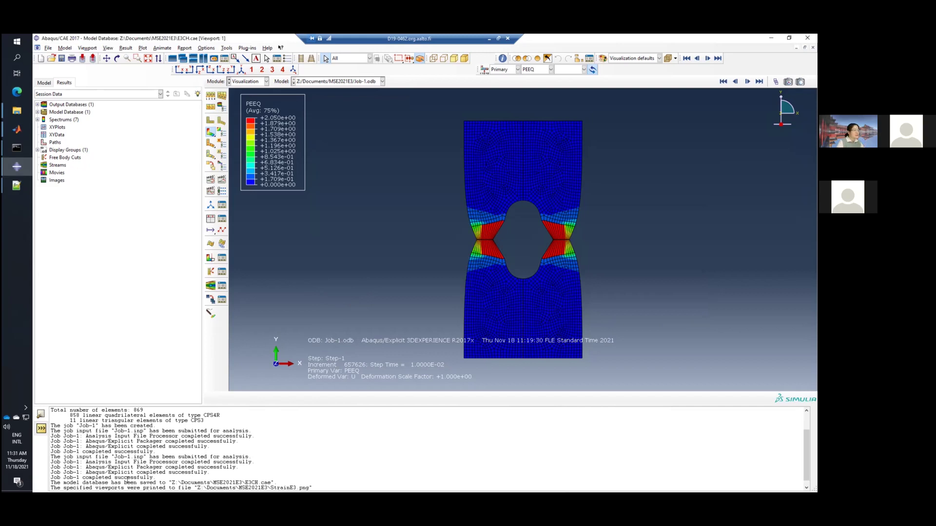
Switch to File Explorer and inspect the saved StrainE3.png image in the MSE2021E3 folder, closing the image when done
drag(104, 488, 353, 490)
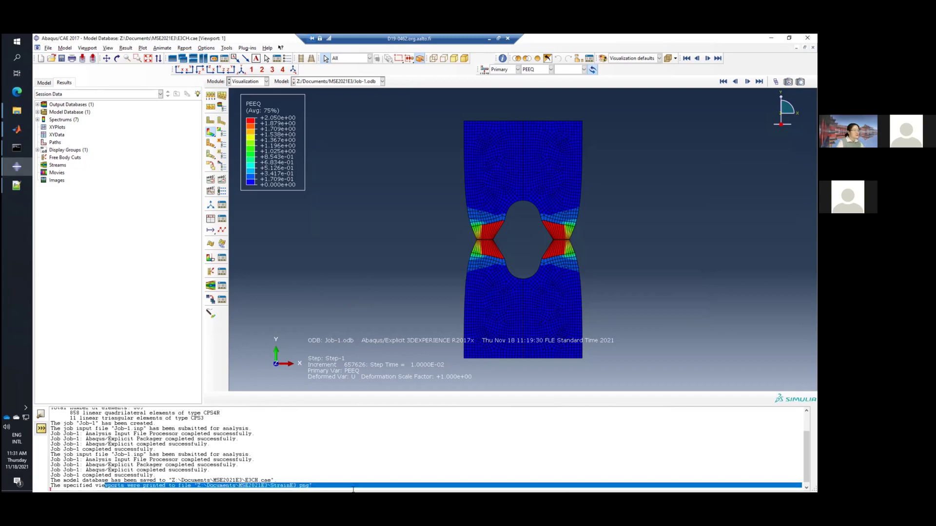
click(323, 486)
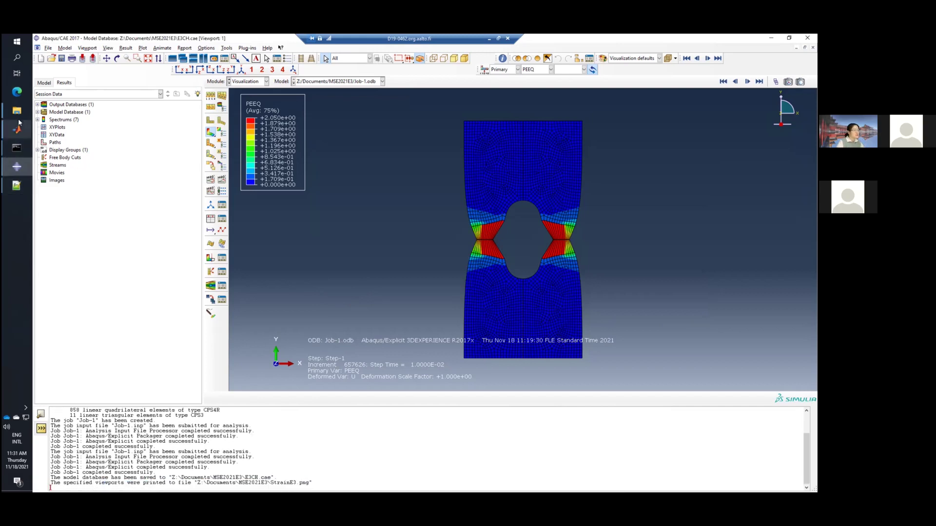
mouse_move(18, 117)
click(98, 147)
scroll(431, 293, down, 3)
click(397, 382)
double_click(398, 383)
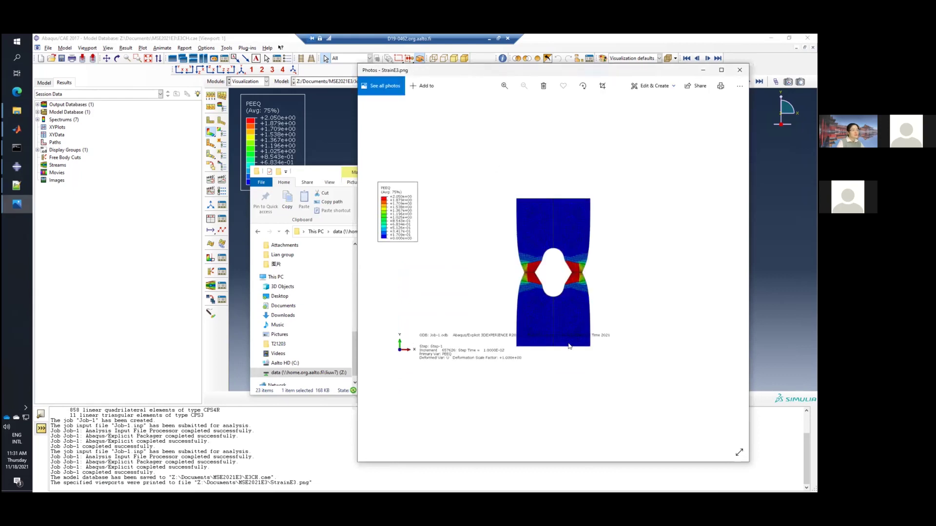
click(740, 70)
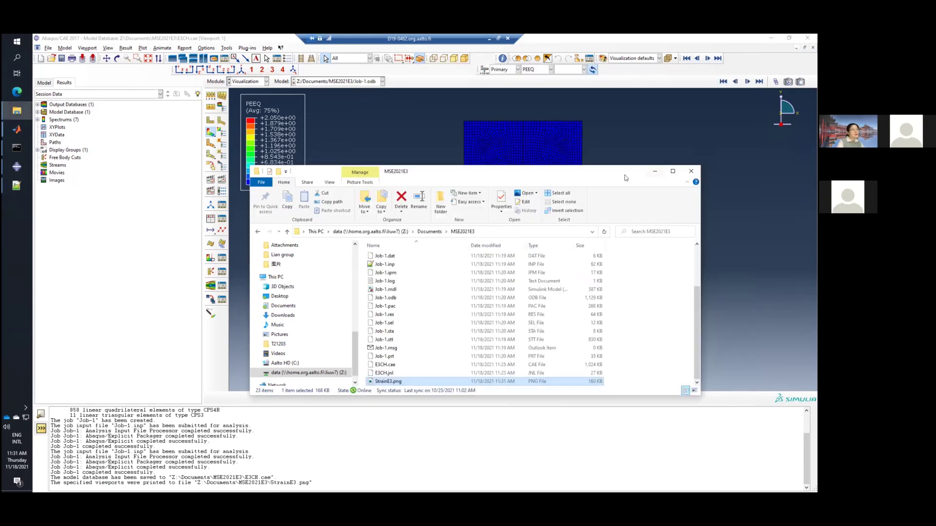
Return to Abaqus and set the primary contour variable to stress S with the Mises invariant
click(515, 72)
click(536, 69)
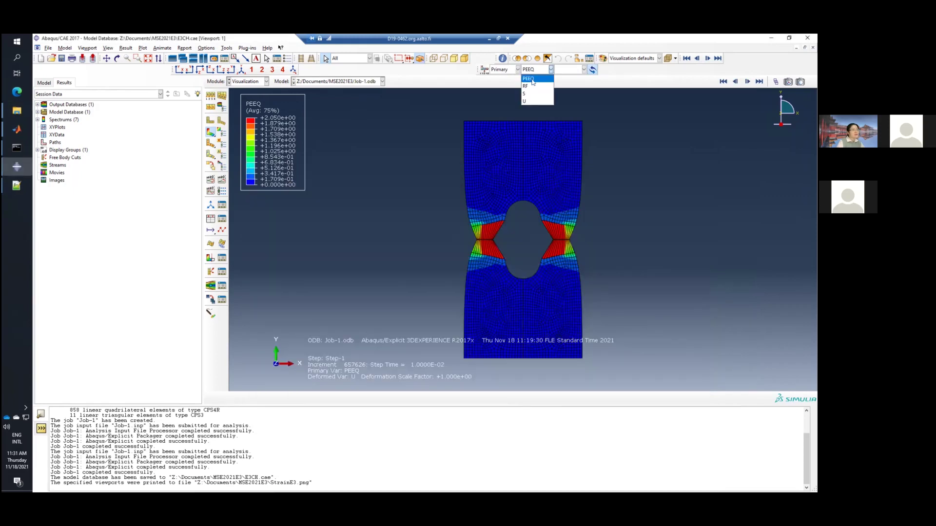
click(531, 93)
click(584, 70)
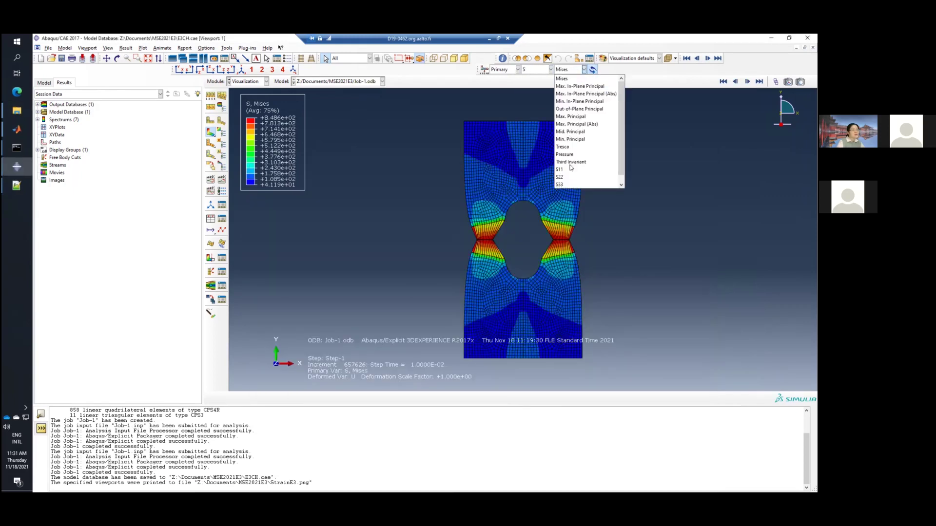
scroll(586, 156, up, 1)
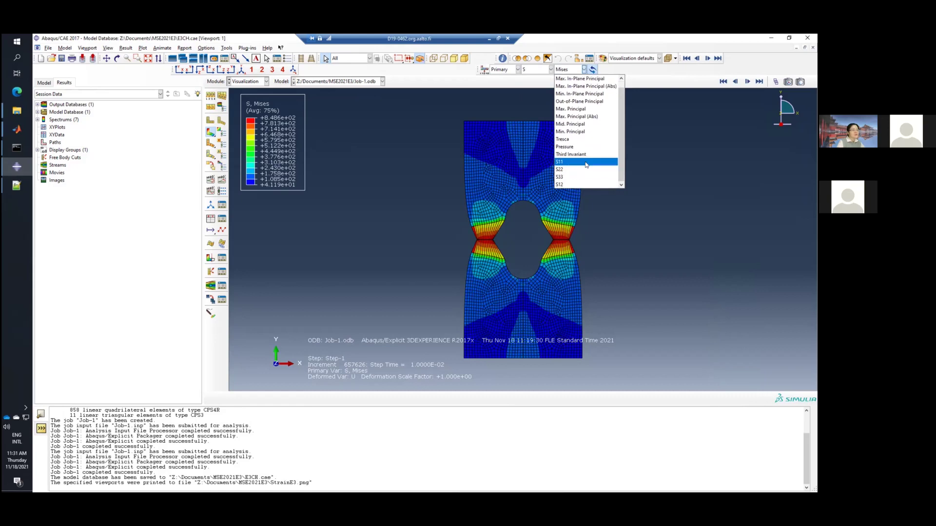
click(566, 78)
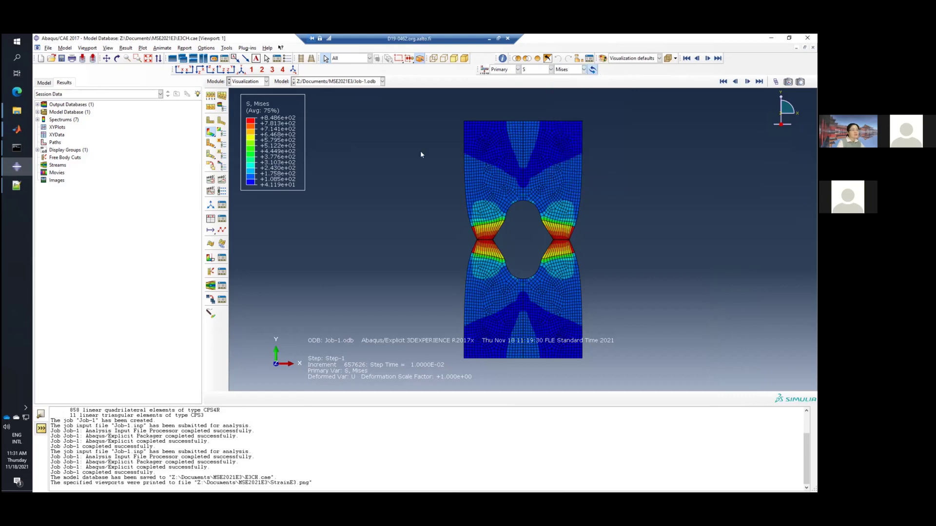
Print the Mises stress contour plot to a PNG file named StressE3
click(49, 48)
click(72, 180)
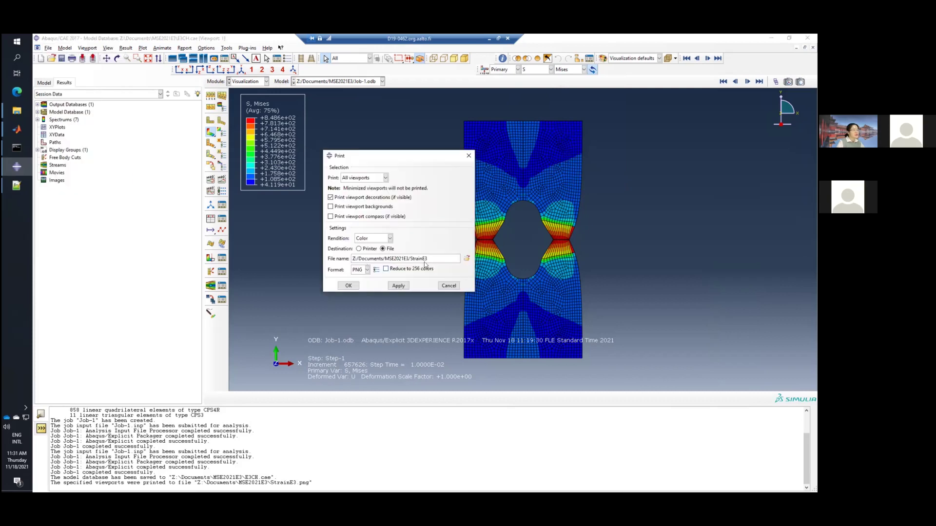
drag(414, 258, 422, 259)
text(ress)
click(353, 286)
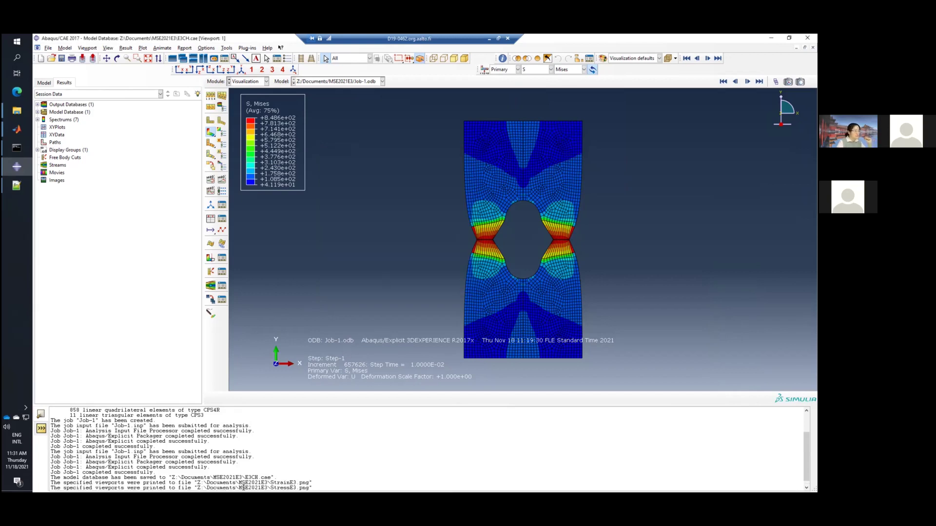
Open StressE3.png from the MSE2021E3 folder to check it, then close the image and return to Abaqus
click(16, 111)
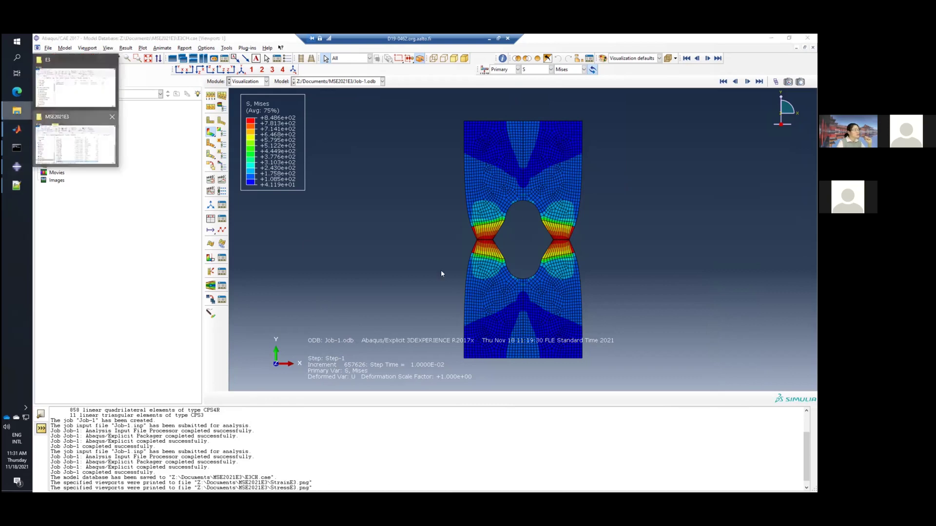
click(404, 382)
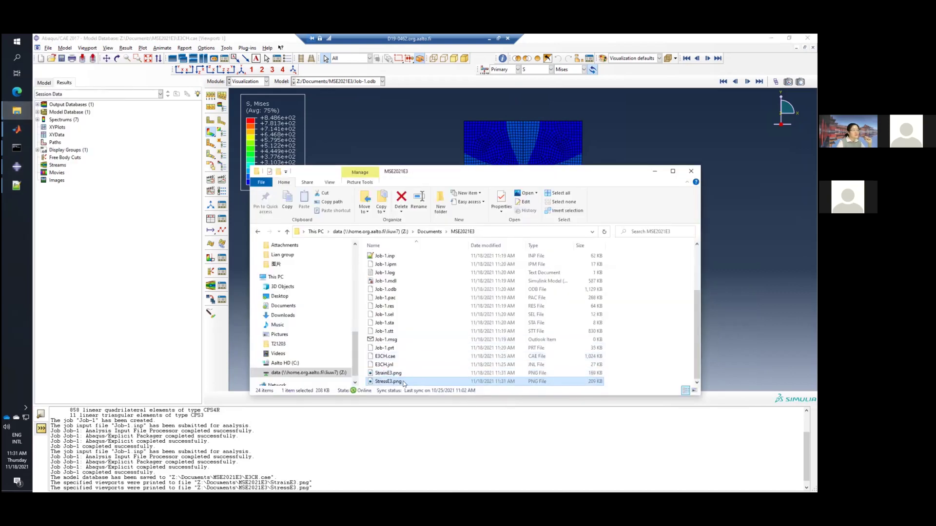
double_click(403, 381)
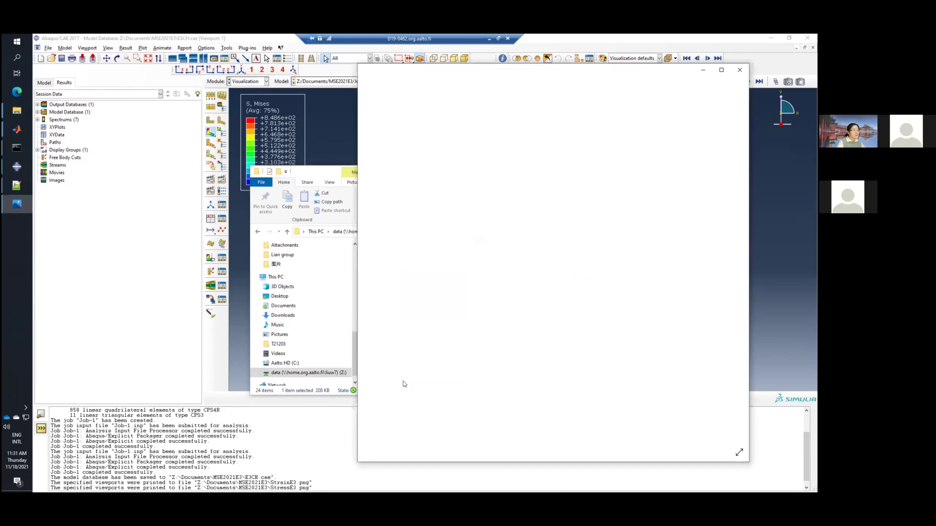
click(740, 69)
scroll(477, 295, up, 3)
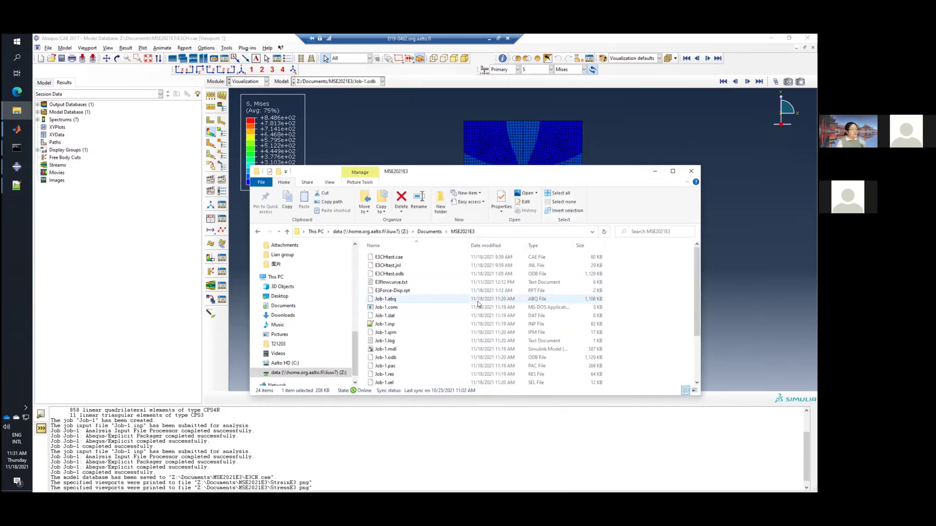
click(655, 171)
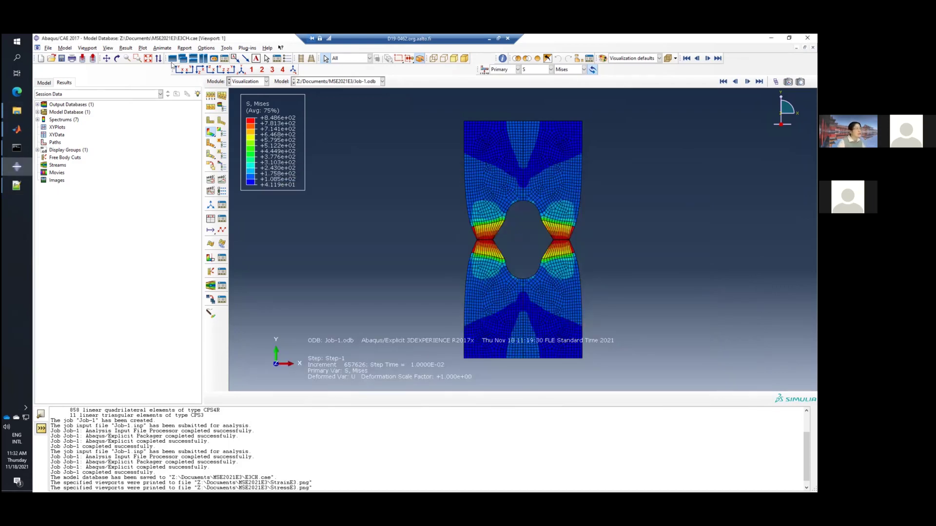
Set the contour limits of the Mises stress plot to a maximum of 1000 and a minimum of 0
click(106, 58)
drag(514, 229, 361, 208)
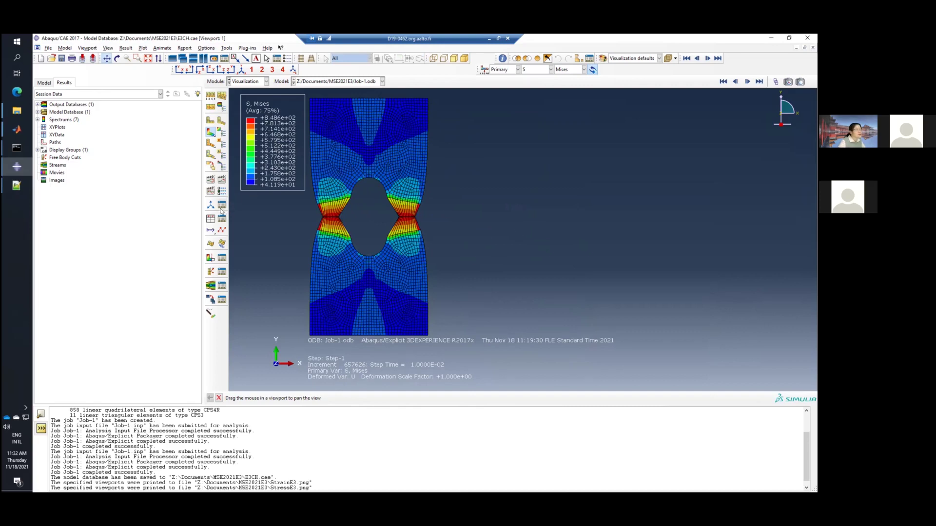
click(222, 132)
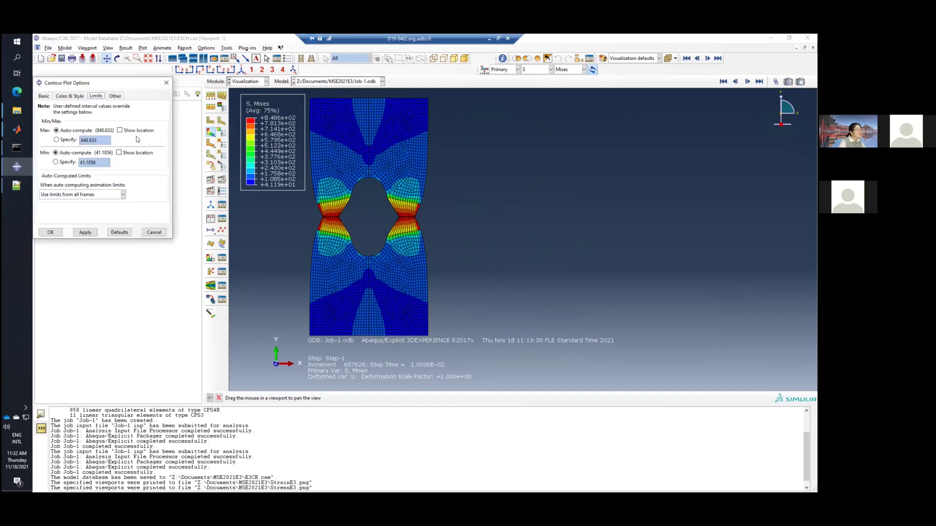
click(73, 140)
text(1000)
click(65, 164)
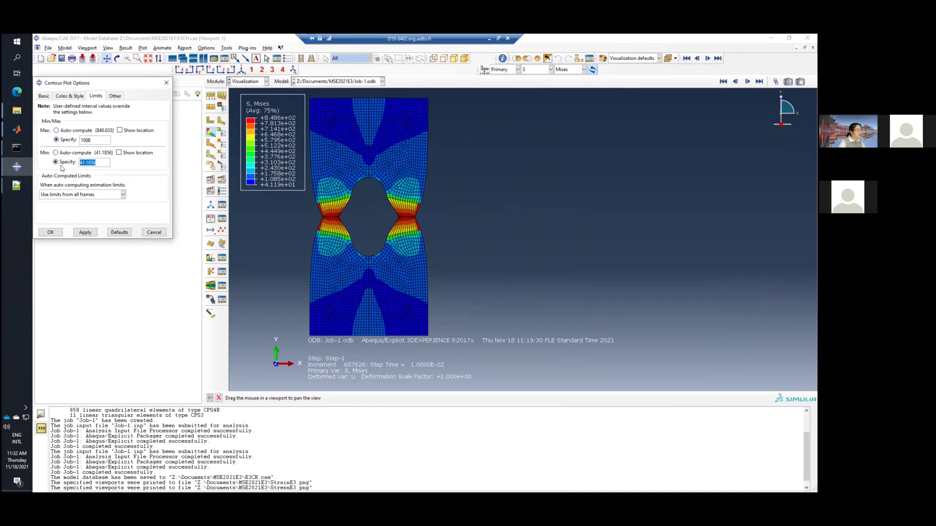
text(0)
click(85, 232)
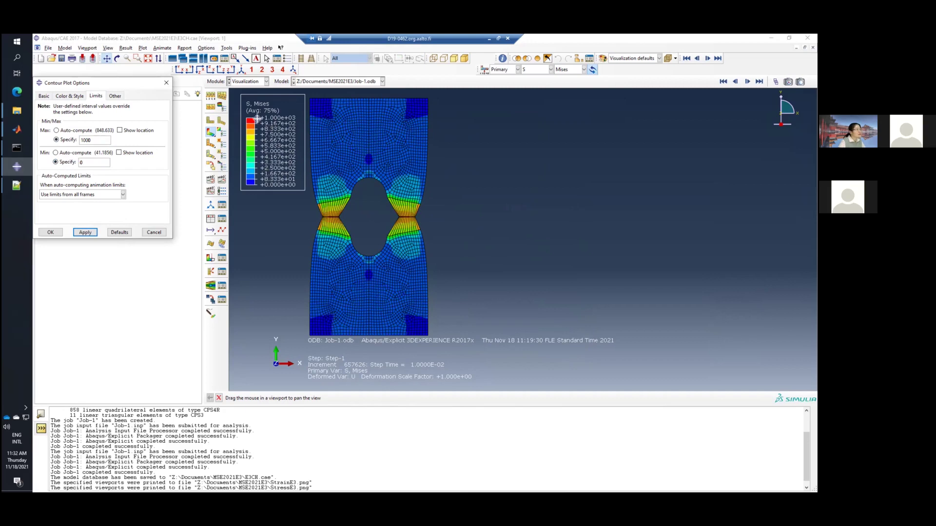
click(155, 233)
Hide the title block, state block, and text and arrows in the viewport annotation options
drag(321, 336, 366, 357)
drag(385, 294, 341, 263)
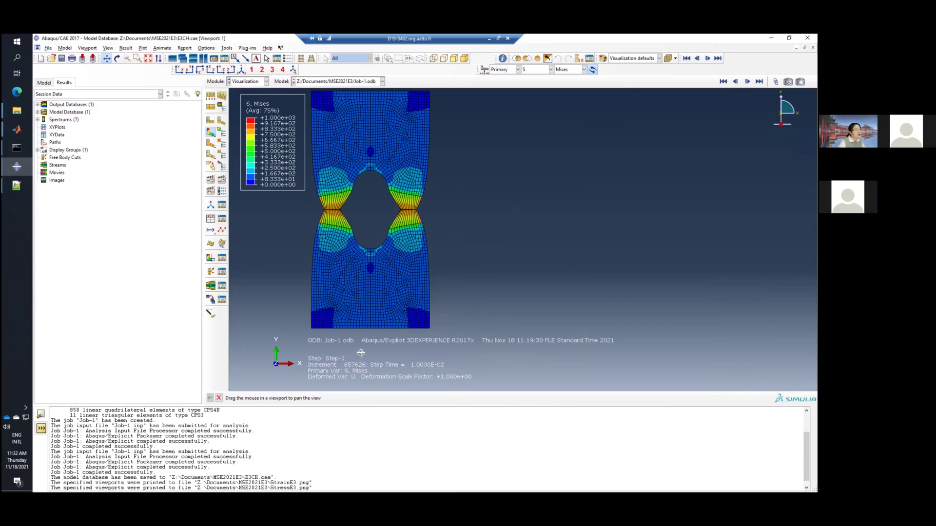
click(287, 60)
drag(78, 78, 541, 133)
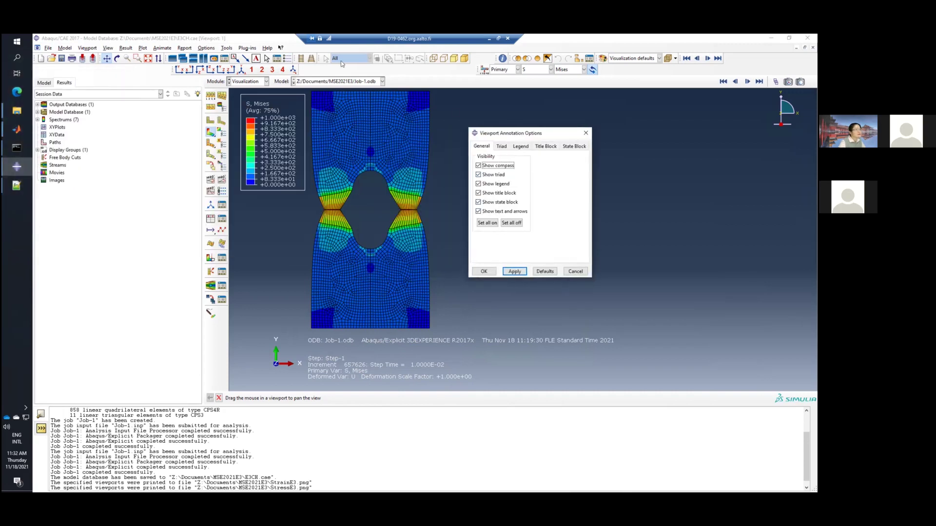
click(507, 212)
click(509, 202)
click(510, 194)
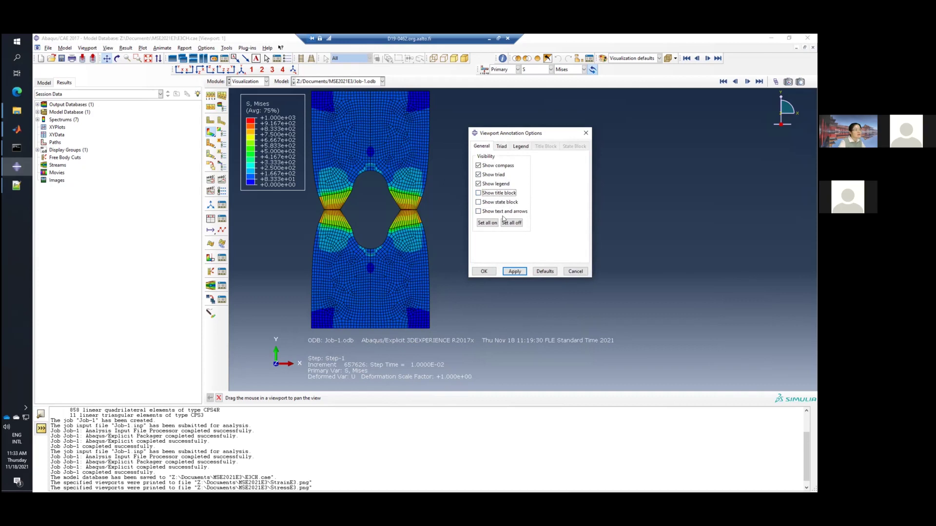
click(512, 272)
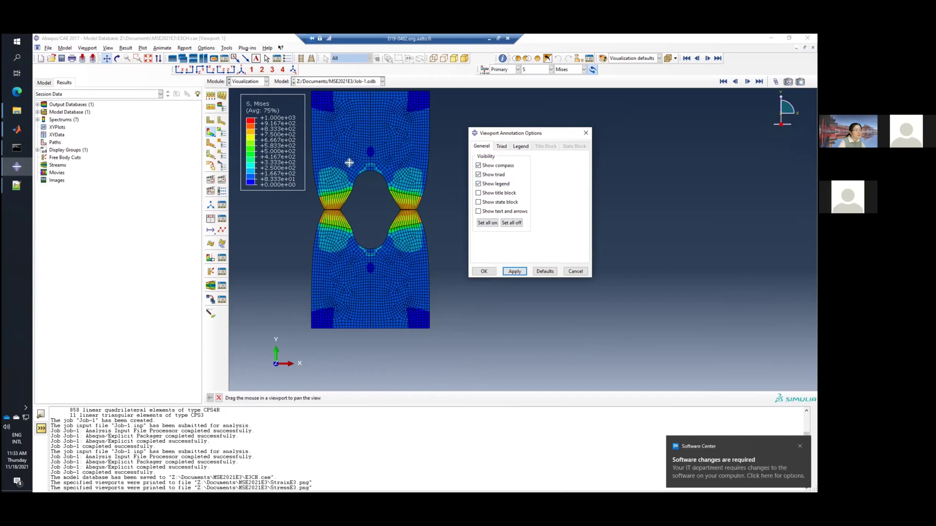
click(485, 271)
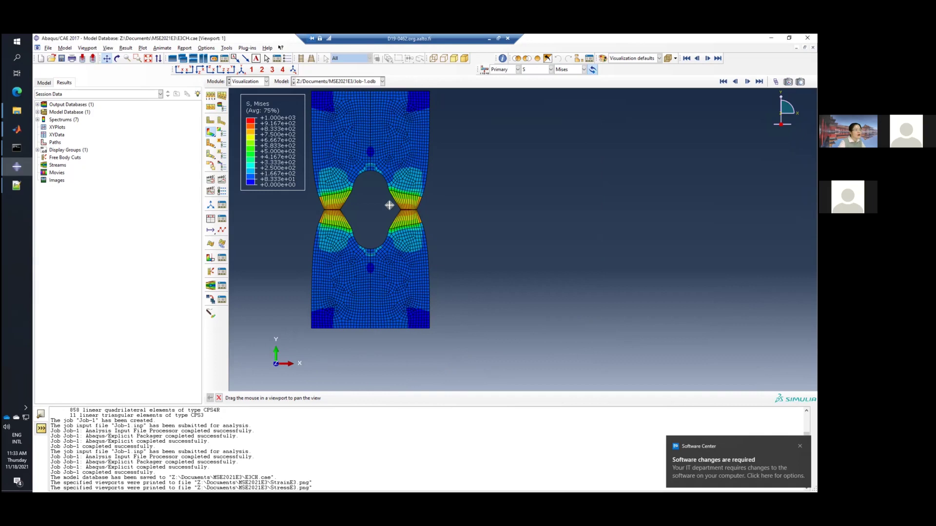
Reframe the specimen beside the legend and print the stress contour plot to a PNG file named StressE3_1
drag(395, 202, 407, 231)
scroll(407, 231, down, 3)
scroll(413, 227, up, 2)
drag(415, 225, 418, 215)
scroll(418, 214, down, 1)
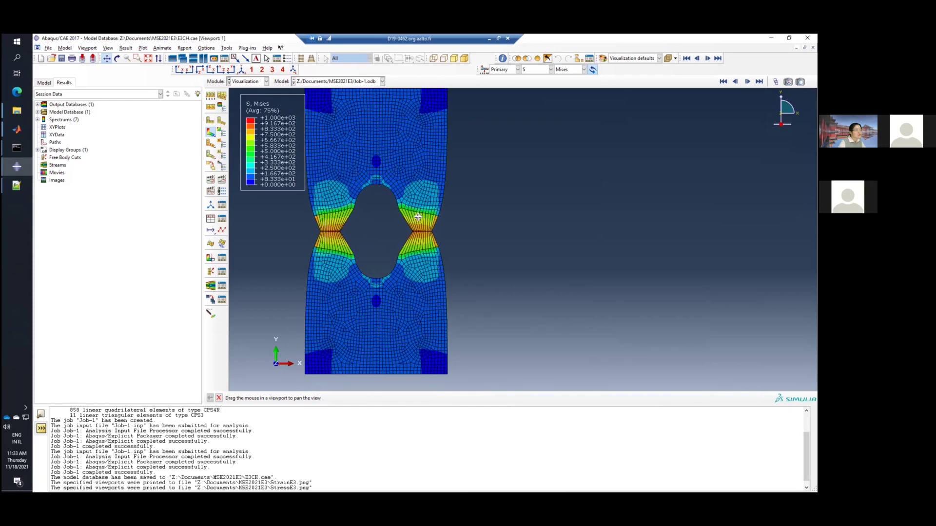
scroll(418, 216, up, 1)
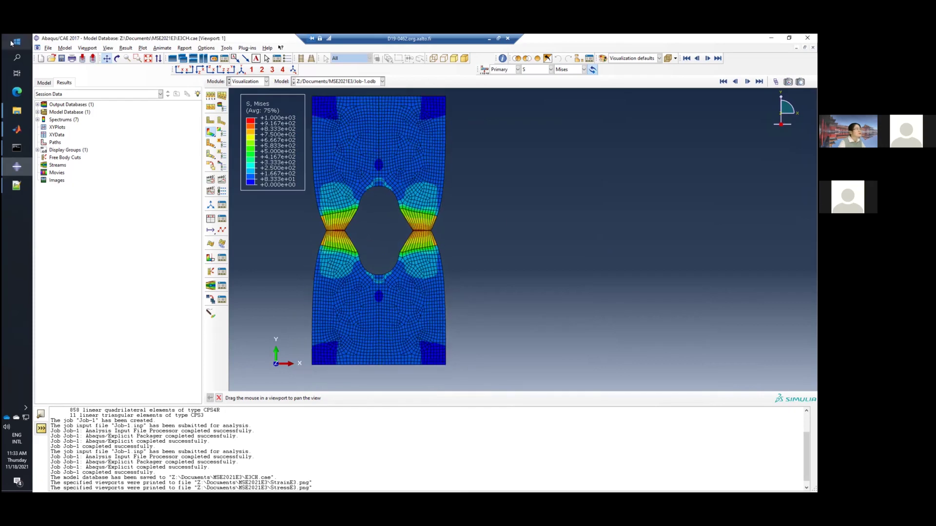
click(47, 48)
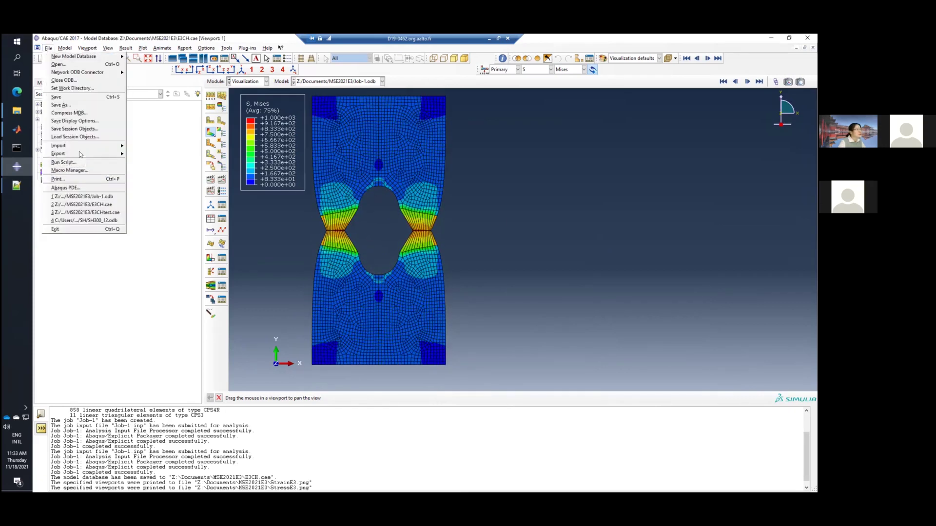
click(83, 178)
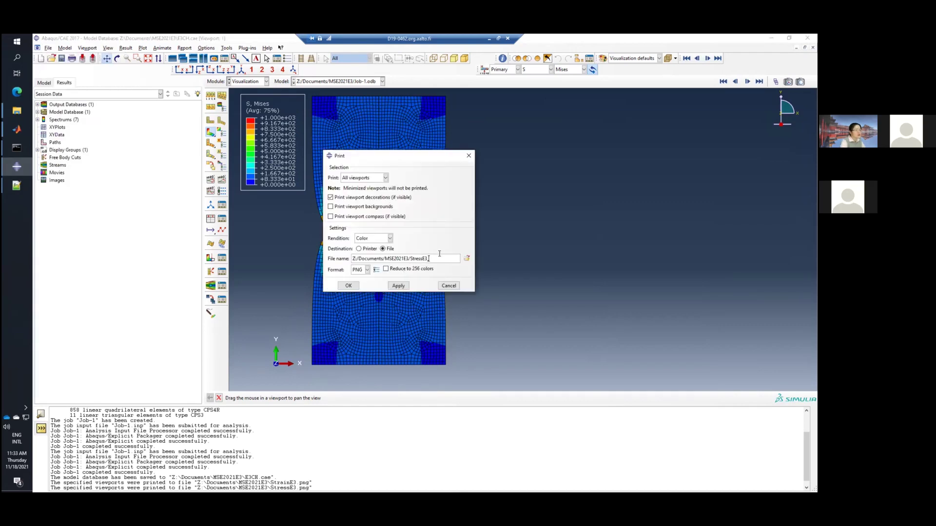
click(349, 286)
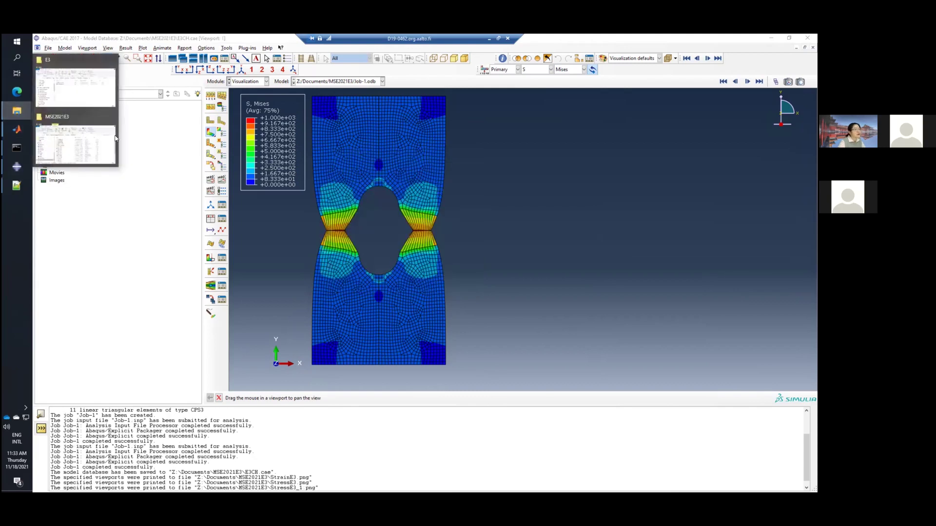
Open StressE3_1.png from the MSE2021E3 folder to check the saved figure
click(76, 144)
click(389, 374)
double_click(396, 381)
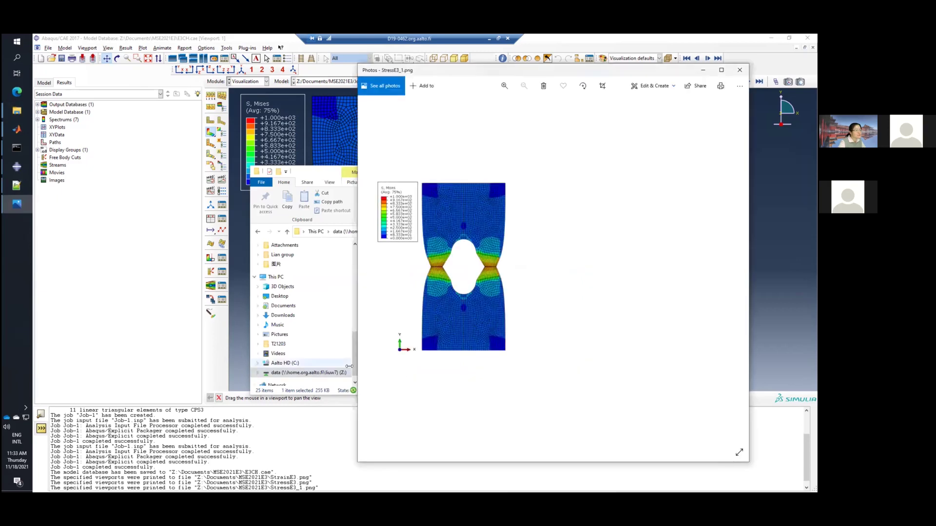
Compare the saved figures StressE3.png and StressE3_1.png side by side, then close both images and return to the contour plot
click(323, 174)
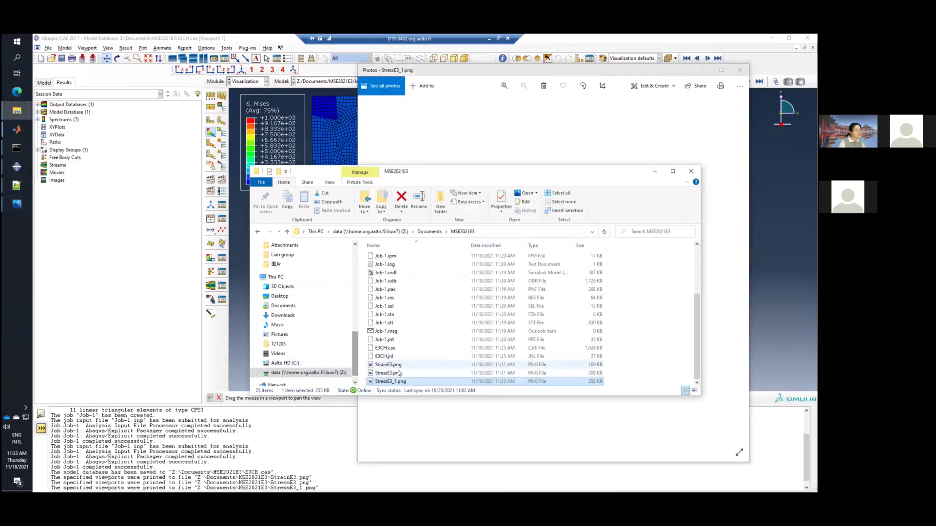
double_click(408, 373)
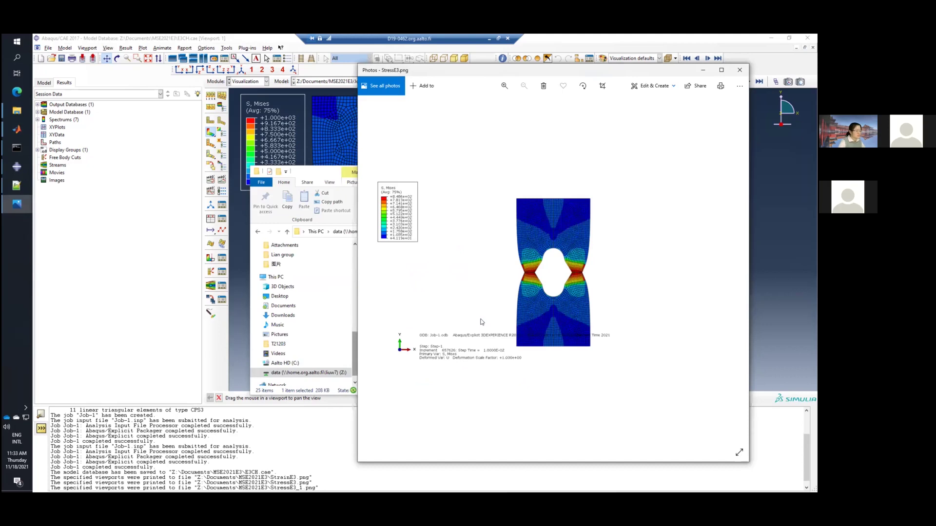
key(super+Left)
click(644, 170)
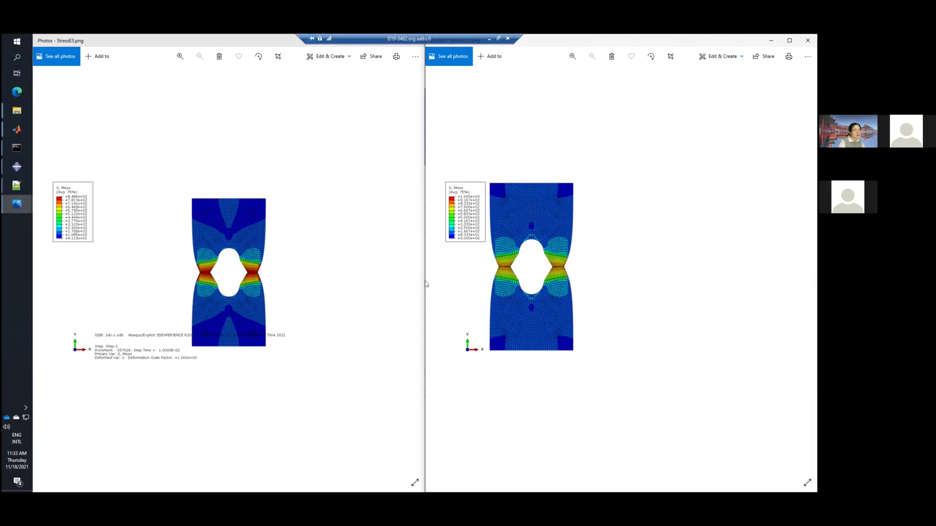
click(808, 41)
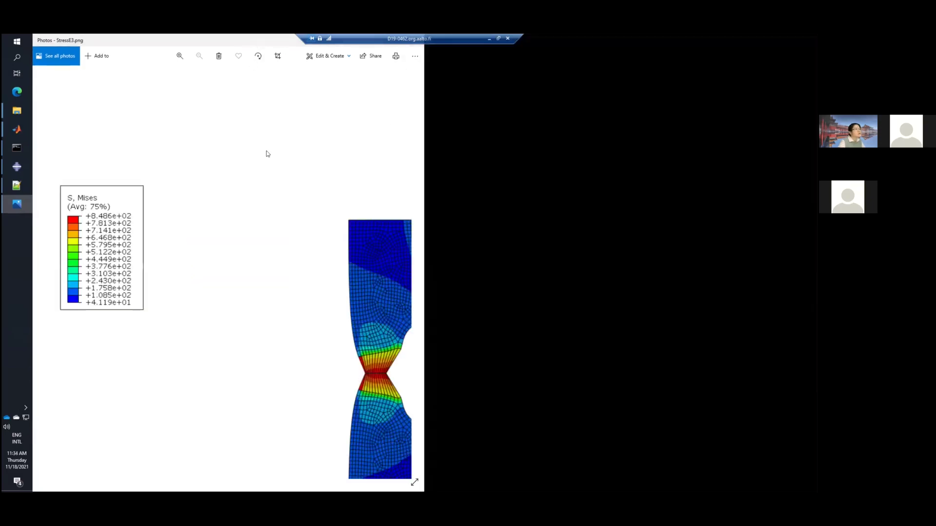
drag(248, 42, 267, 151)
click(461, 147)
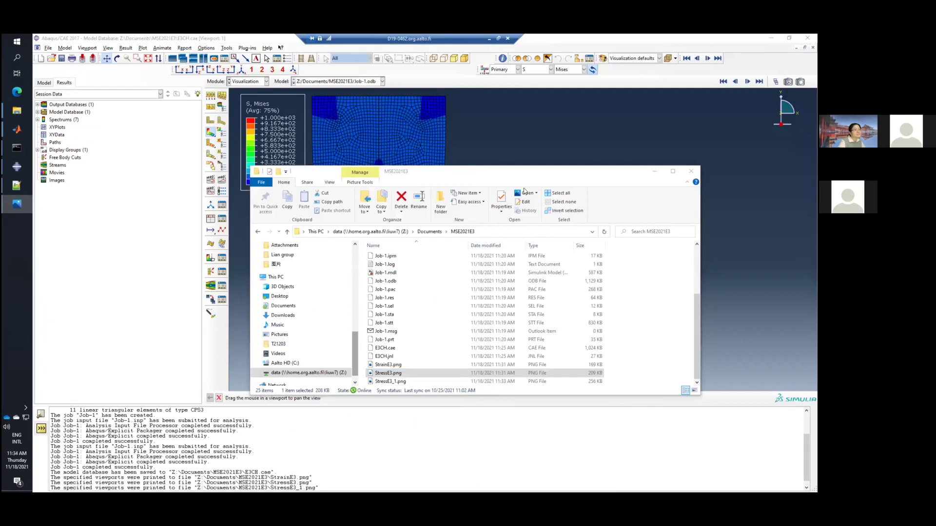
click(655, 173)
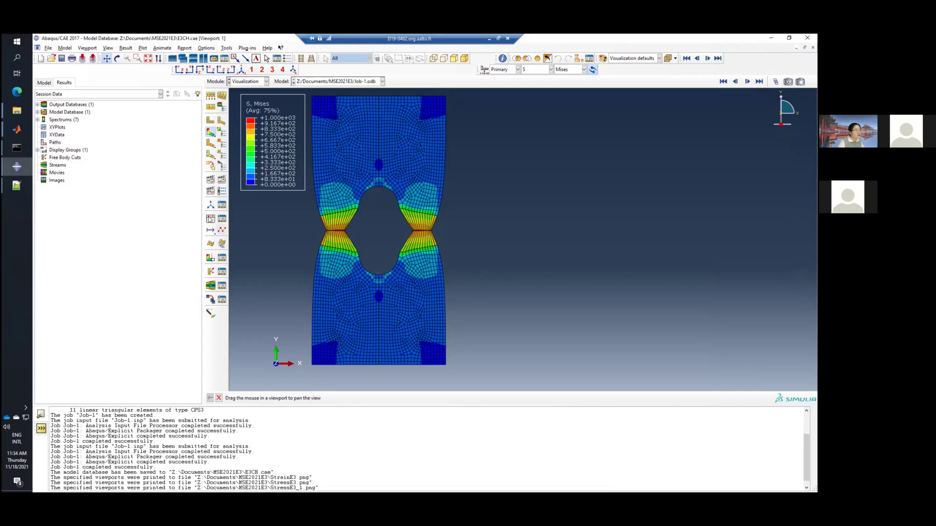
Start XY data extraction from ODB field output at Unique Nodal position, with reaction force RF2 and spatial displacement U2 as variables
click(210, 220)
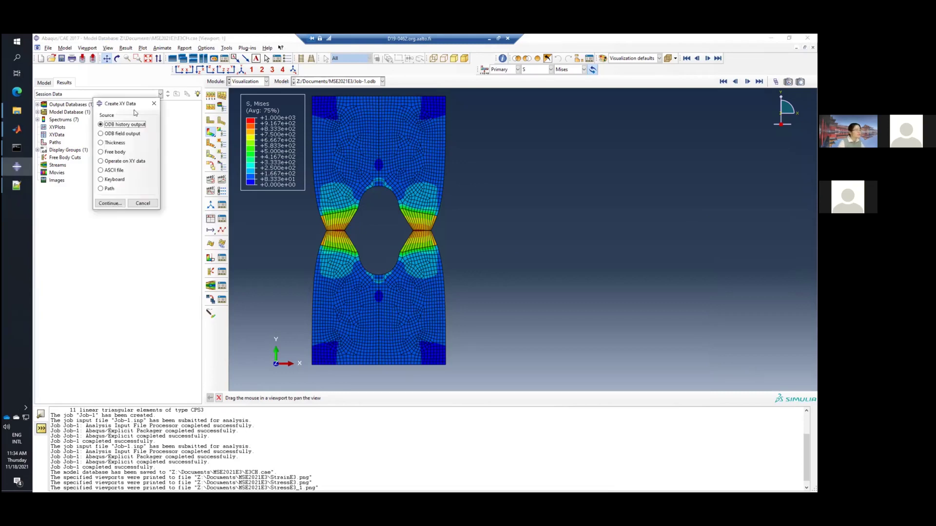
click(125, 134)
click(109, 203)
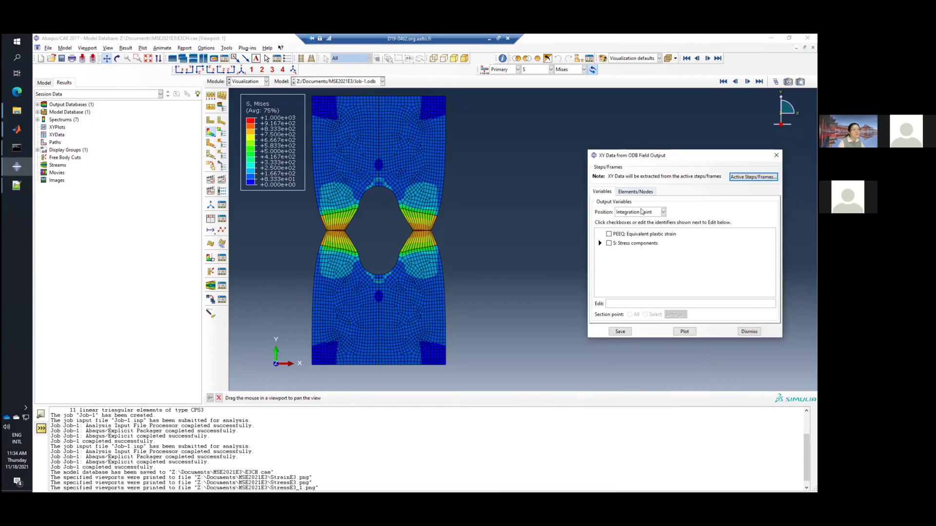
click(659, 213)
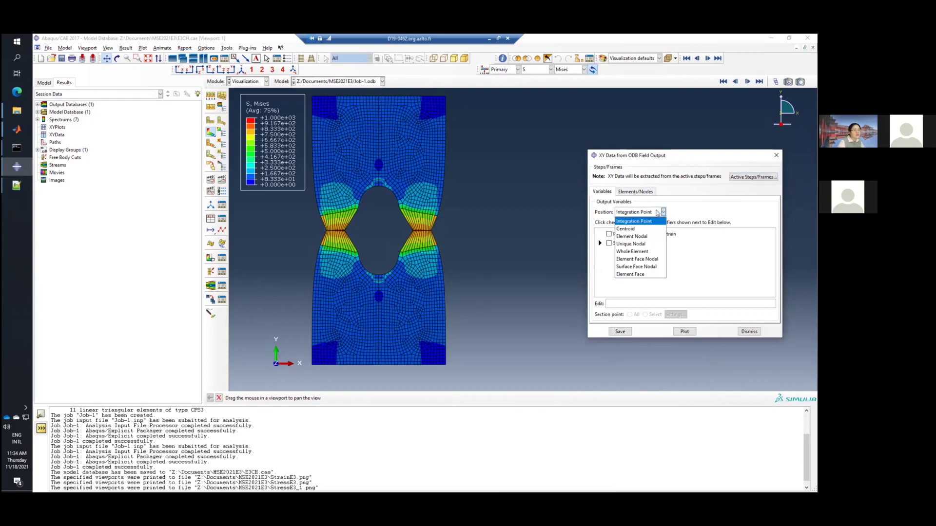
click(650, 244)
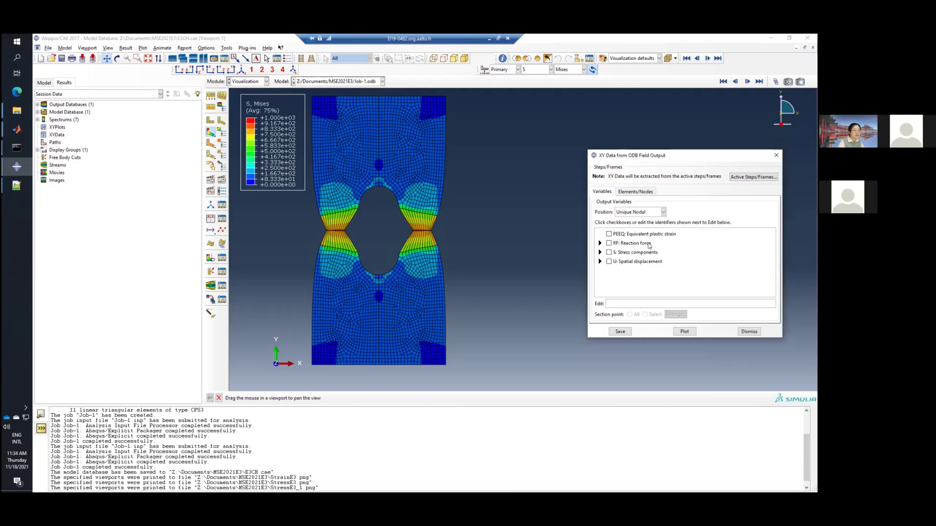
click(600, 243)
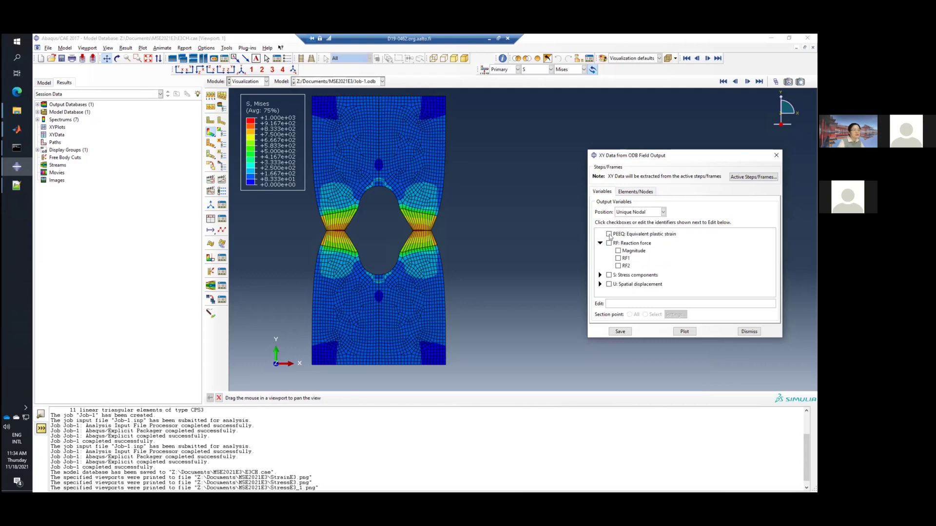
click(618, 266)
click(599, 284)
scroll(624, 291, down, 1)
click(624, 292)
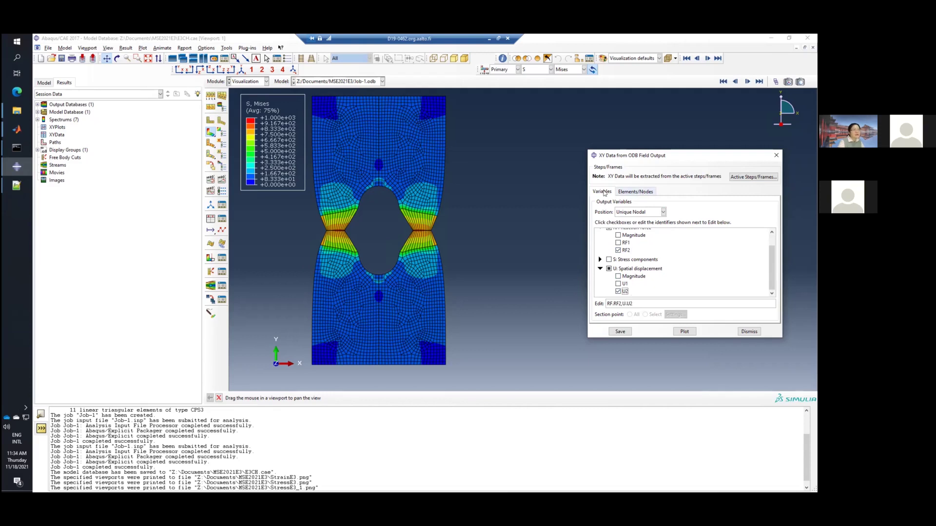
Choose the node set DISP, highlight it in the viewport, and save its extracted XY data under the default names
click(634, 192)
click(614, 238)
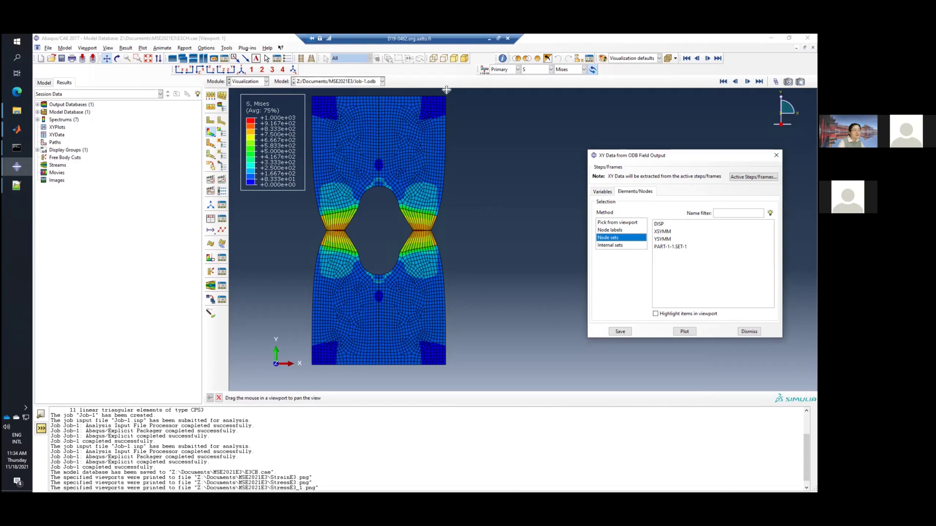
click(662, 224)
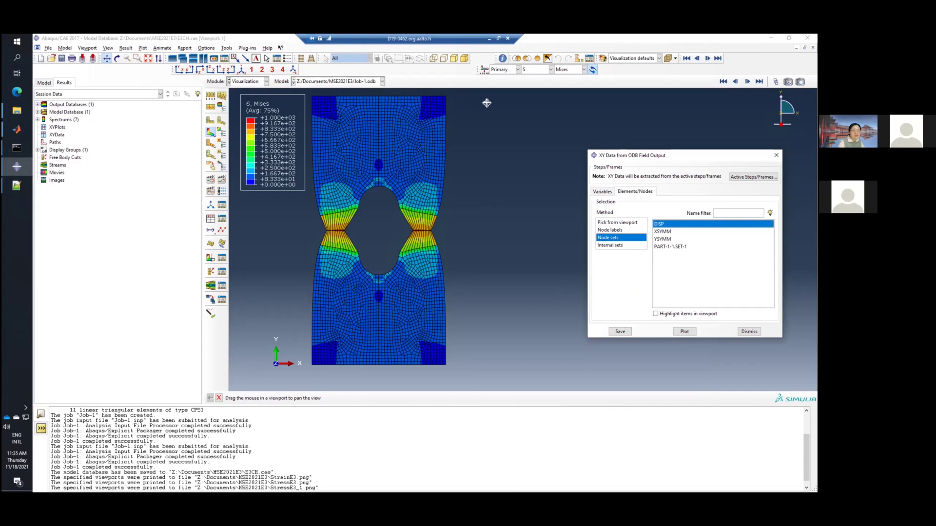
click(656, 314)
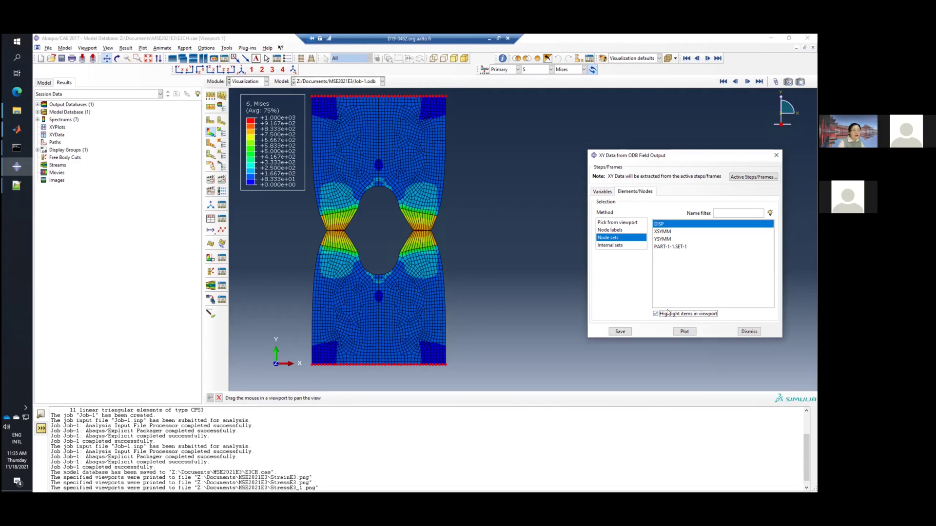
scroll(525, 299, up, 2)
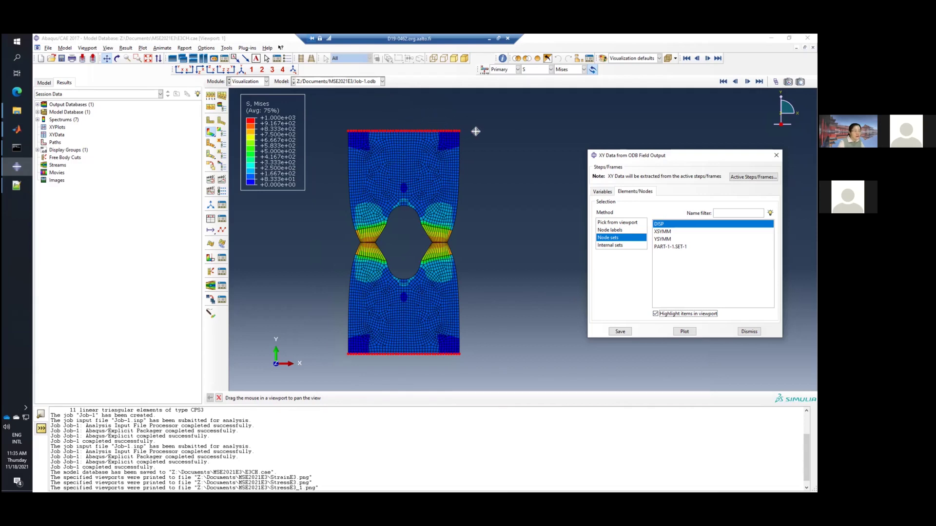
click(621, 331)
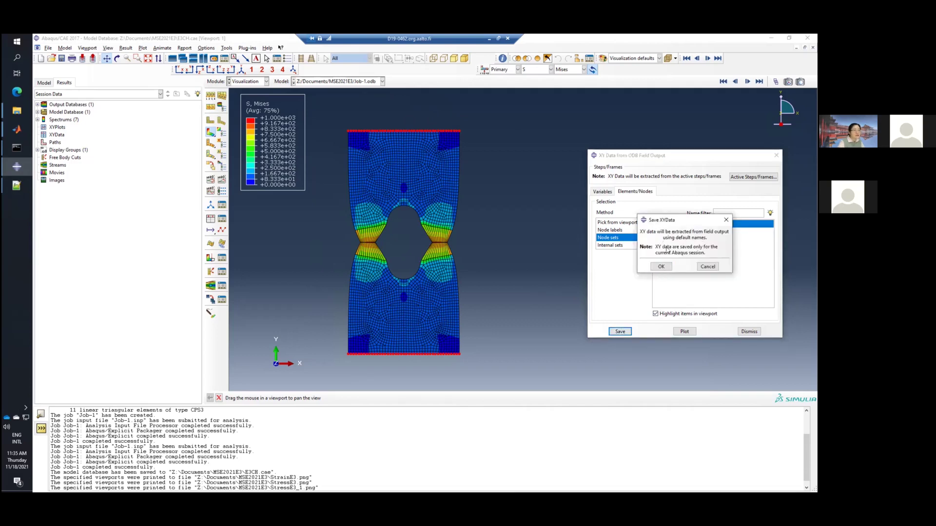
click(664, 267)
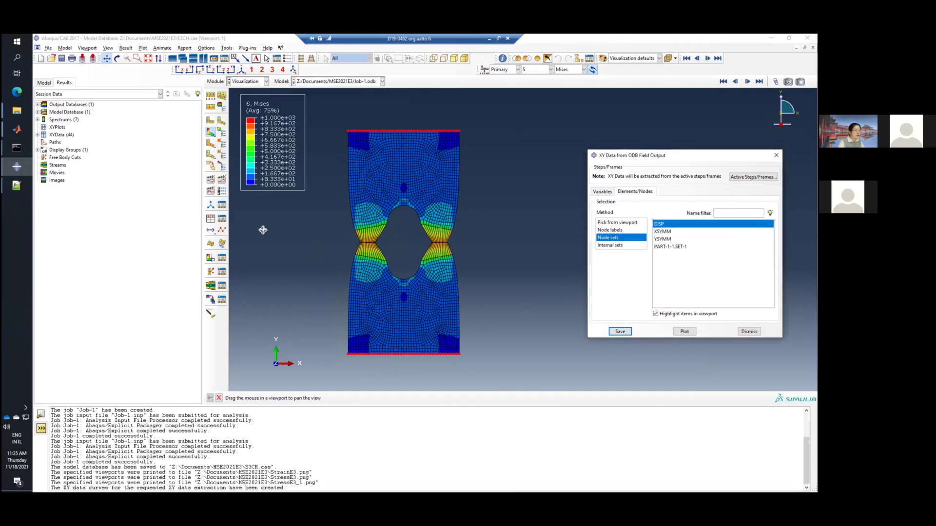
Review the saved RF2 and U2 curves of the current session in the XY Data Manager
click(225, 220)
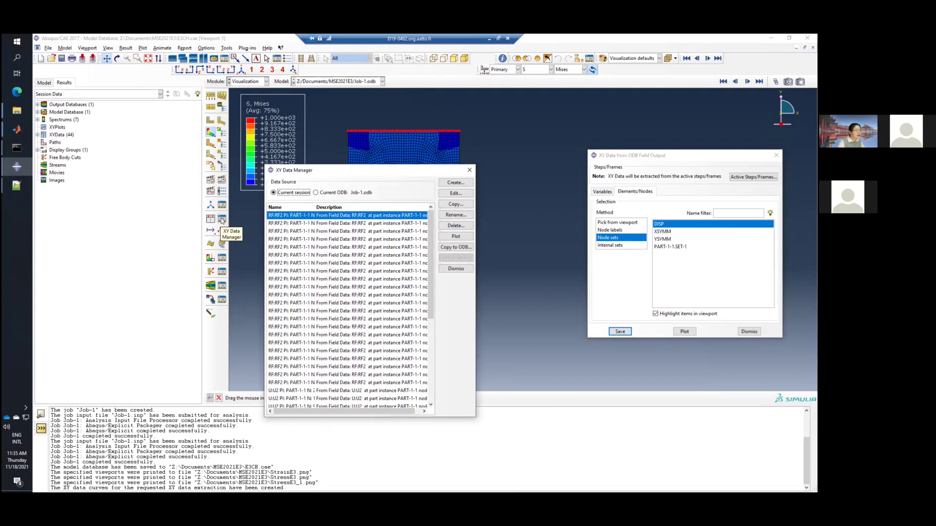
scroll(397, 288, down, 6)
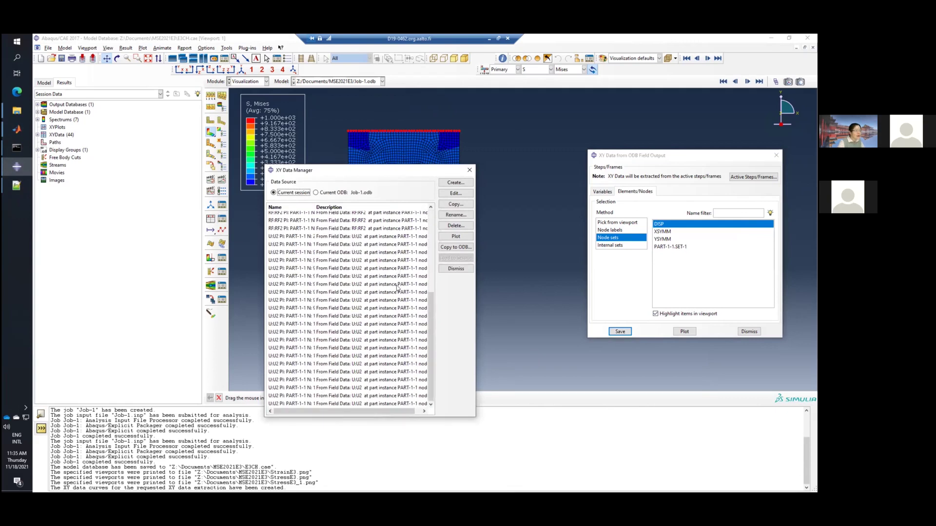
scroll(398, 288, up, 3)
scroll(398, 288, up, 4)
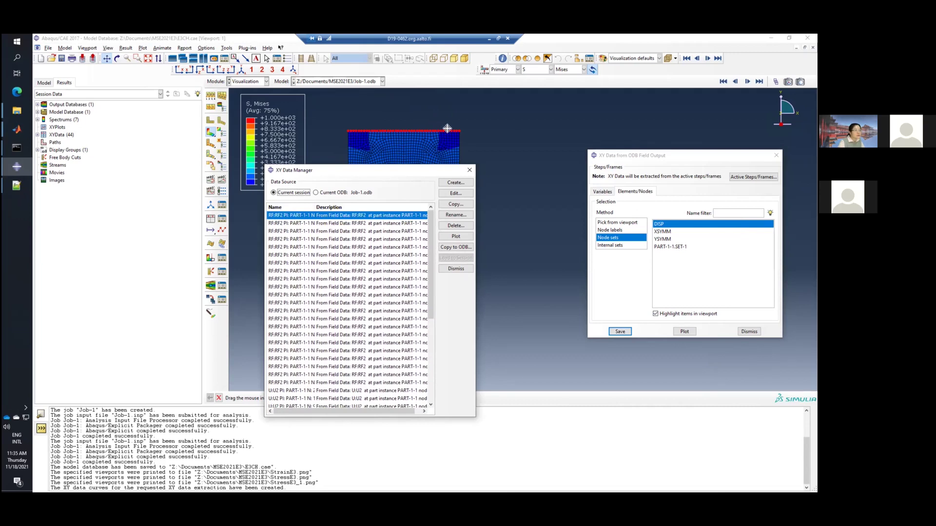
scroll(374, 268, down, 3)
scroll(374, 267, up, 7)
click(468, 170)
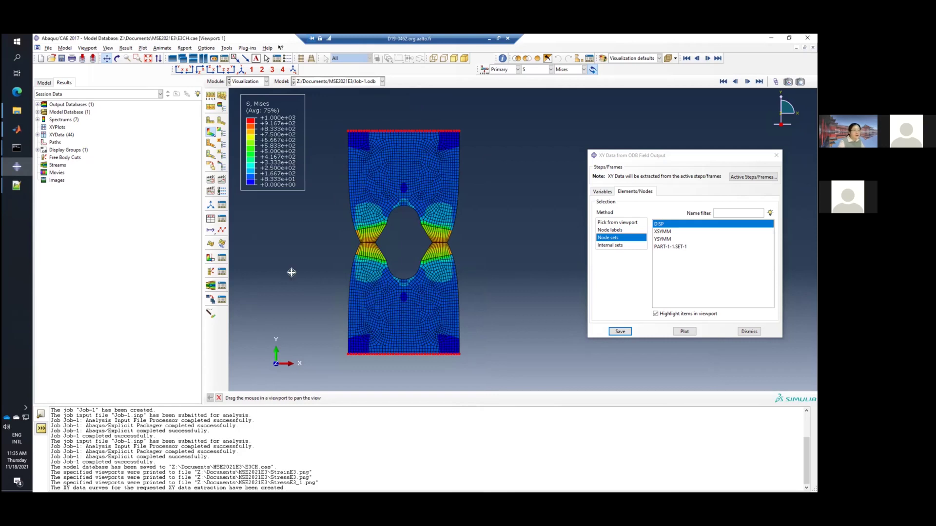
Start creating XY data with Operate on XY Data, show the end of the operator list, and uncover the specimen
click(211, 219)
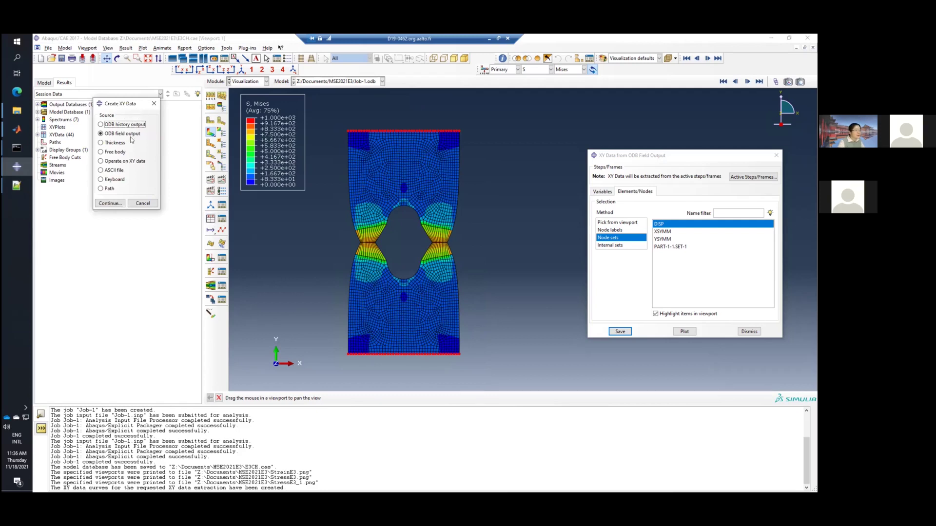
click(126, 162)
click(111, 203)
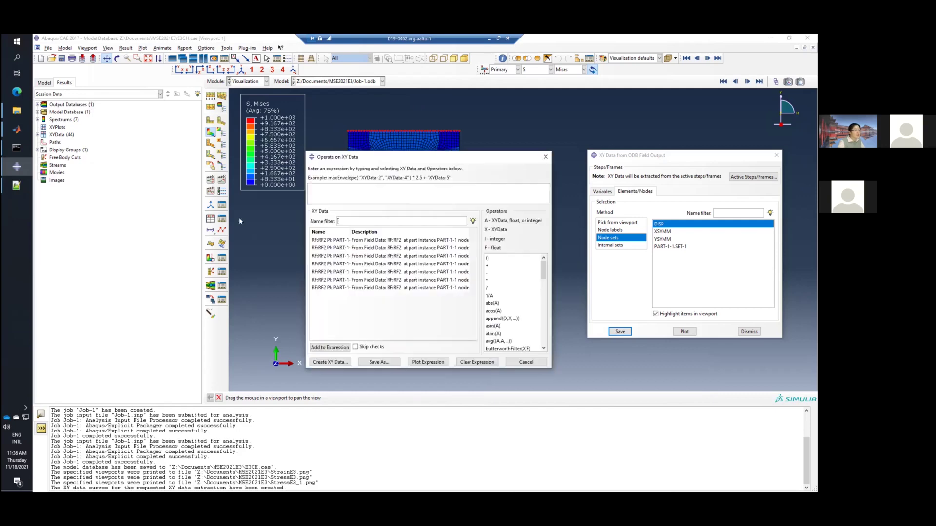
scroll(539, 344, down, 5)
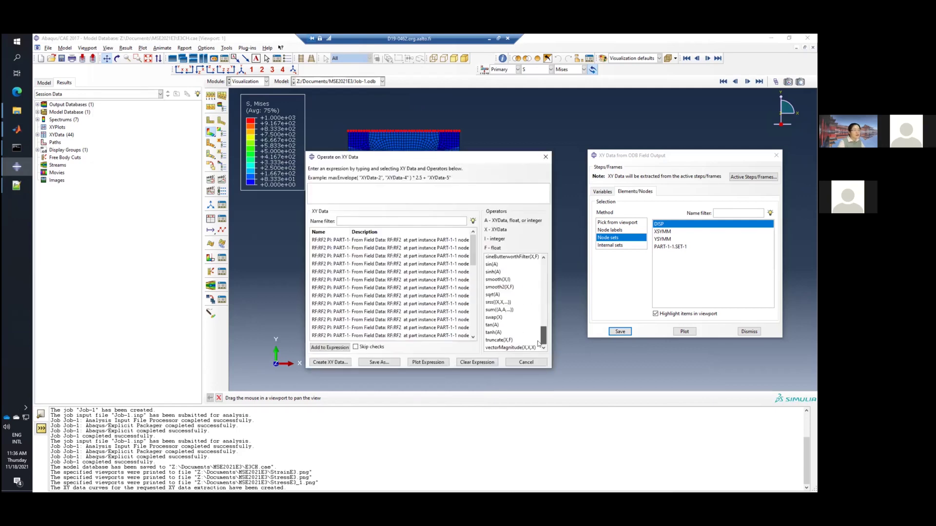
drag(543, 302, 542, 341)
drag(469, 158, 168, 147)
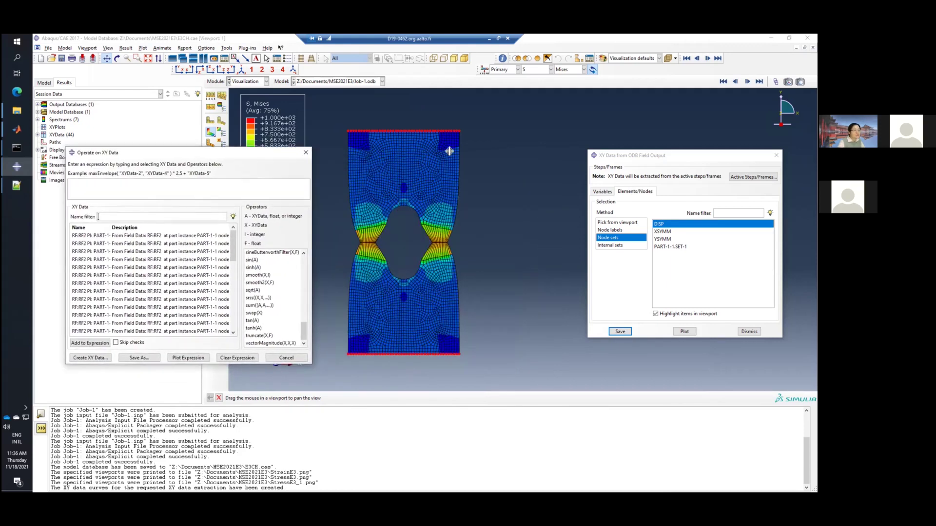
Turn off the XZ and YZ mirror planes in the ODB display options to show only the quarter model
click(109, 48)
click(133, 195)
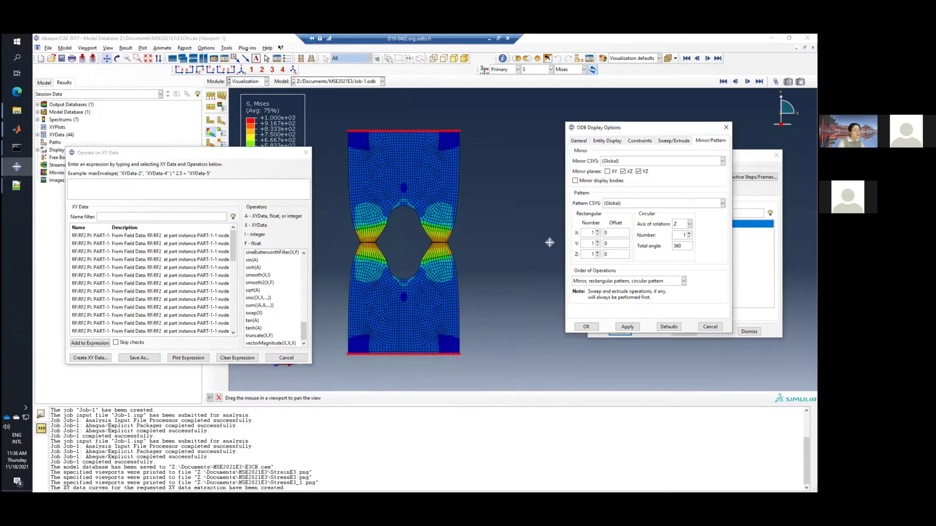
click(623, 171)
click(627, 326)
click(587, 327)
scroll(463, 254, up, 1)
scroll(440, 189, down, 2)
scroll(422, 182, down, 4)
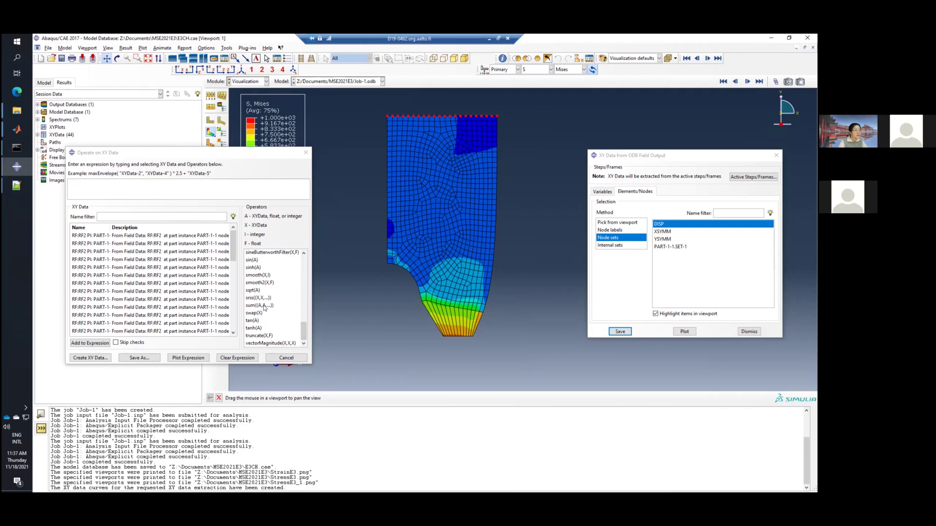
Build a sum expression from all RF2 reaction force curves and enlarge the expression area to show it in full
click(265, 306)
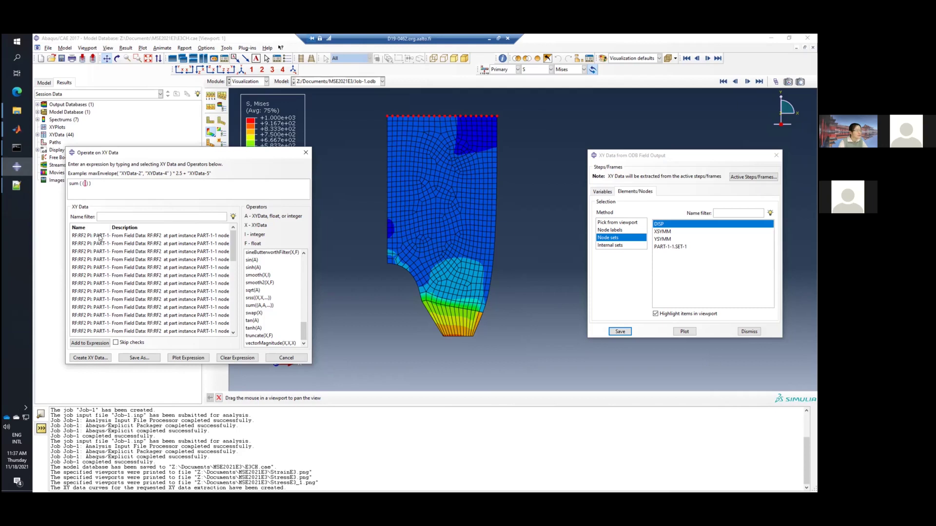
click(100, 237)
scroll(144, 279, down, 3)
scroll(144, 279, down, 3)
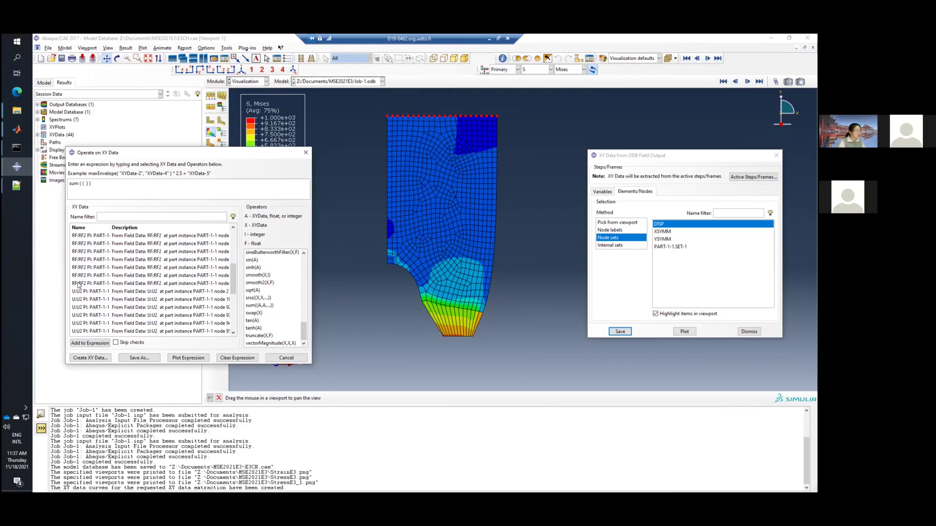
shift+click(79, 284)
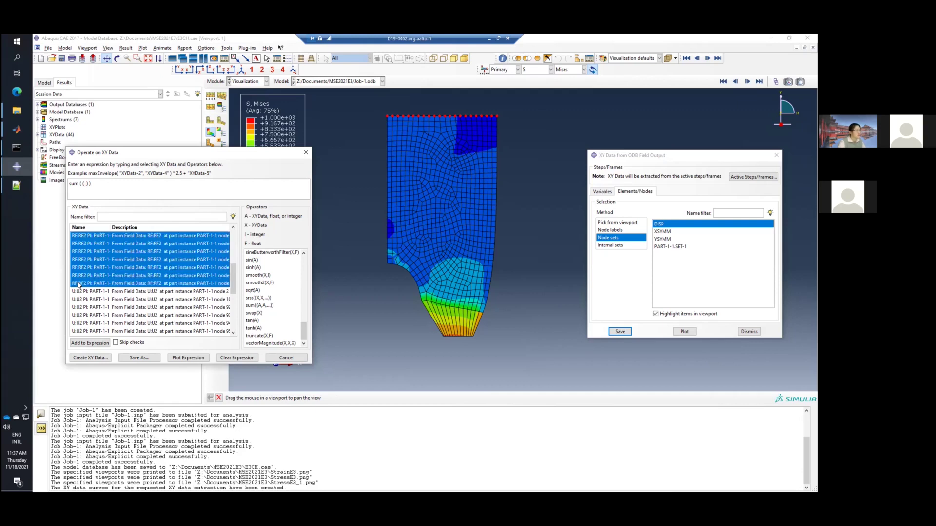
scroll(79, 286, up, 5)
scroll(78, 286, down, 5)
scroll(78, 286, up, 5)
scroll(78, 285, up, 3)
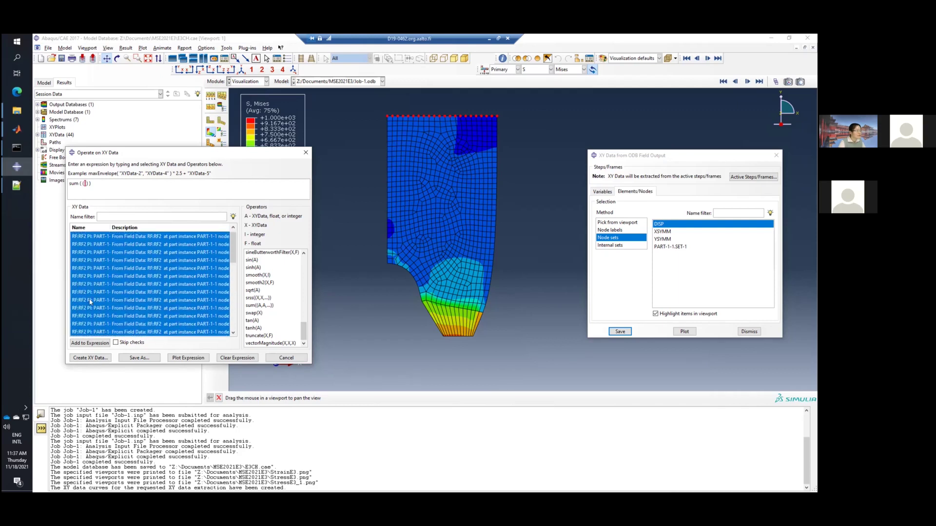
click(90, 344)
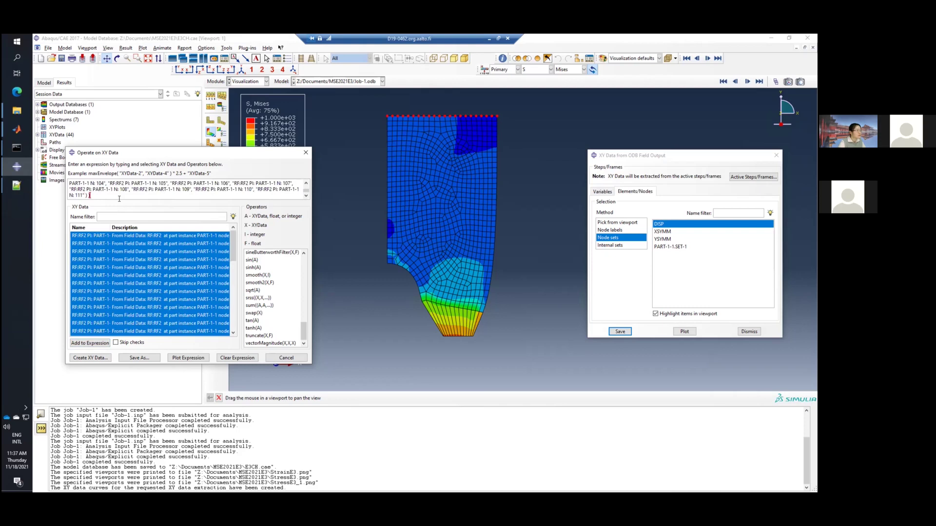
drag(190, 148, 210, 75)
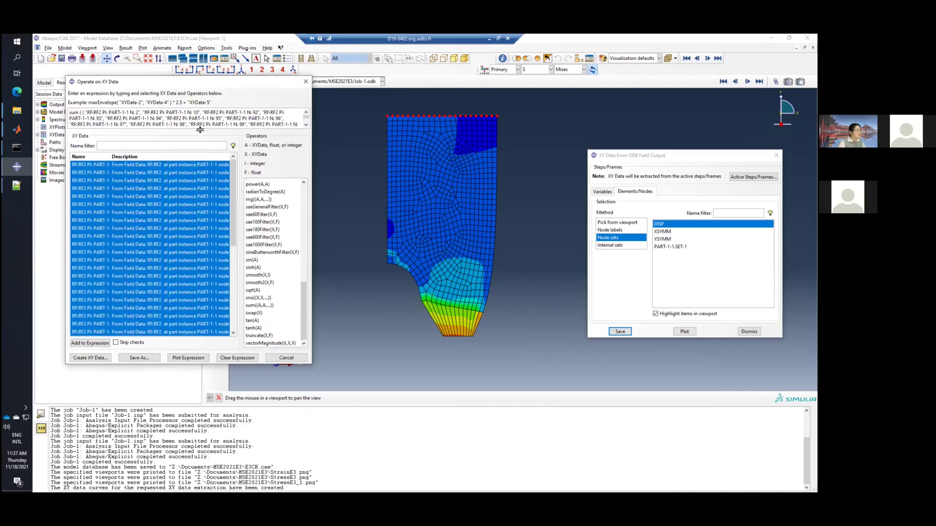
drag(200, 131, 187, 178)
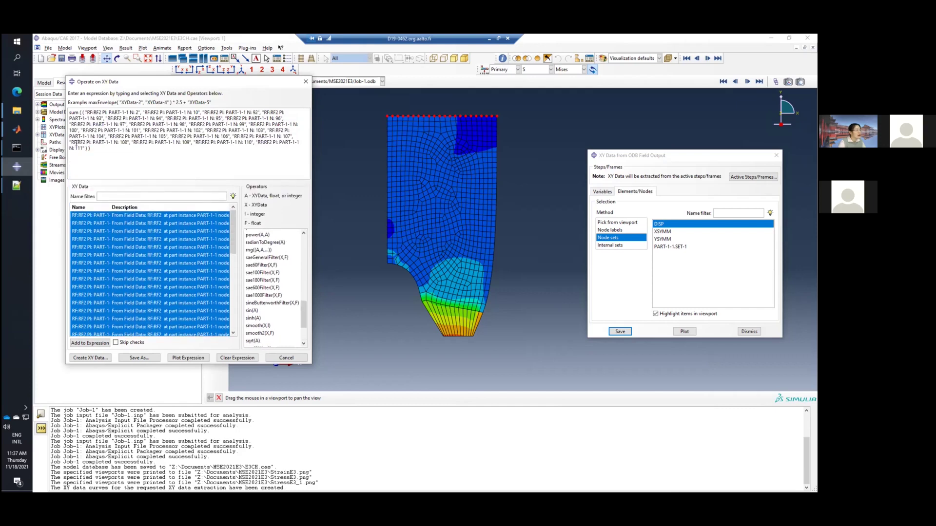
Multiply the summed RF2 expression by 2 and save the result as XY data named Force
click(98, 148)
text())
drag(404, 346, 415, 371)
drag(422, 302, 488, 288)
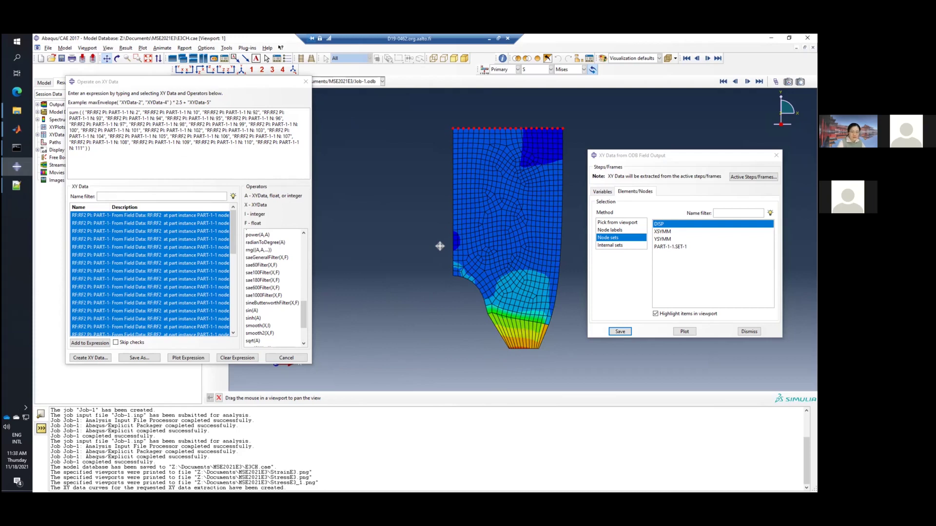
click(120, 152)
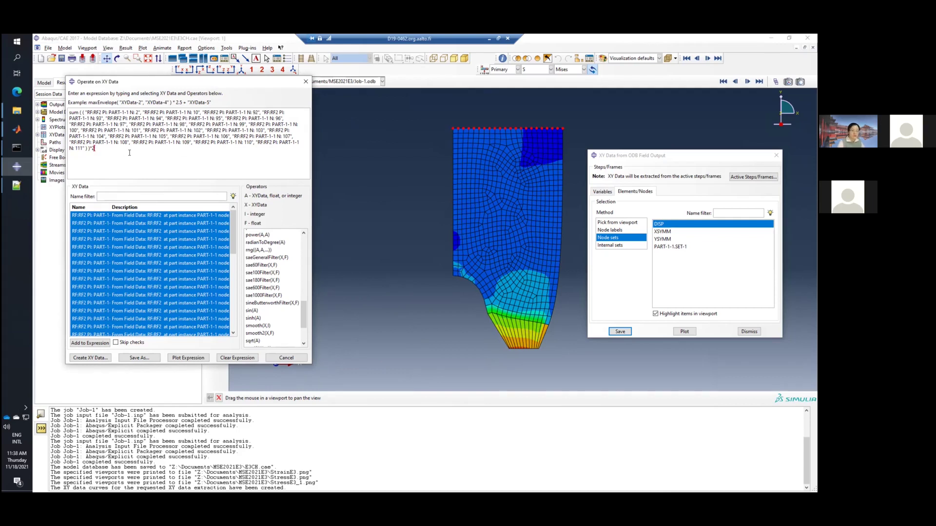
click(153, 358)
text(Force)
click(162, 246)
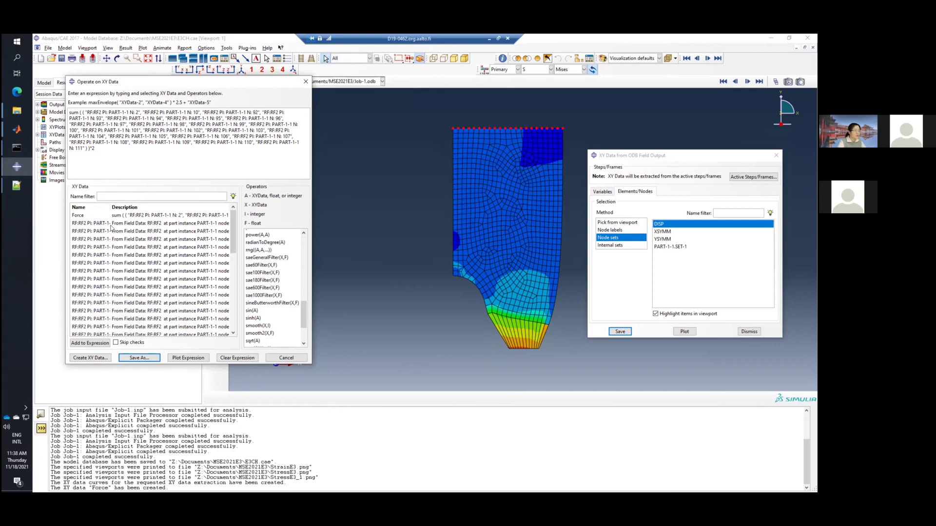
Clear the expression and build an avg expression from all U2 displacement curves
click(237, 357)
scroll(261, 307, up, 10)
scroll(261, 307, up, 5)
click(261, 306)
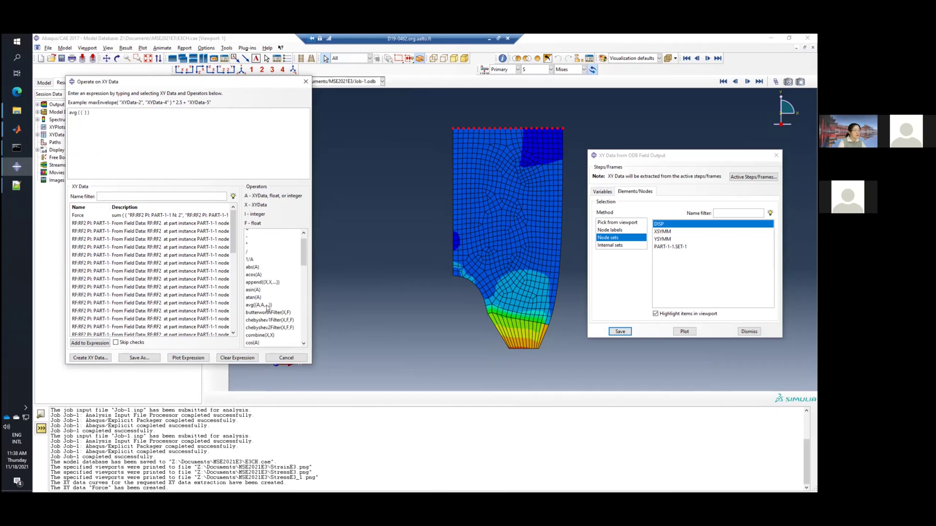
scroll(98, 266, down, 4)
scroll(87, 282, down, 5)
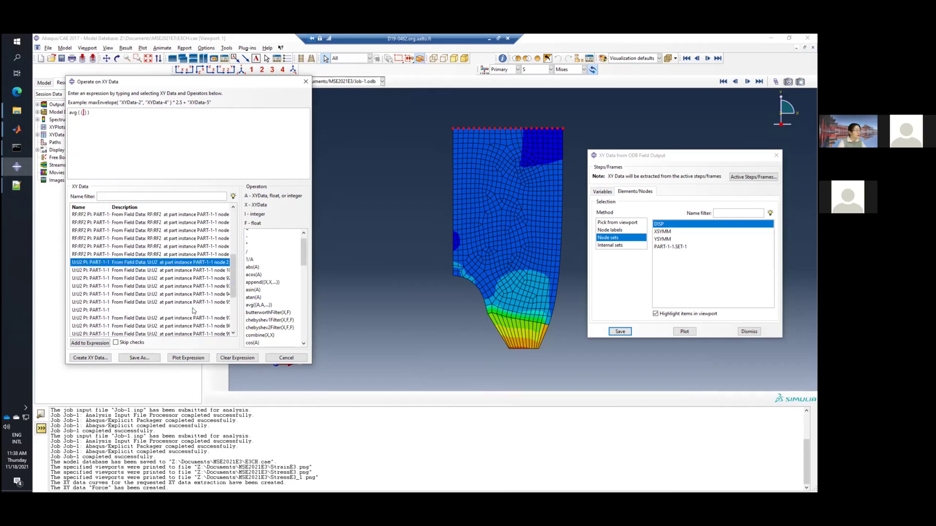
shift+click(131, 334)
click(90, 344)
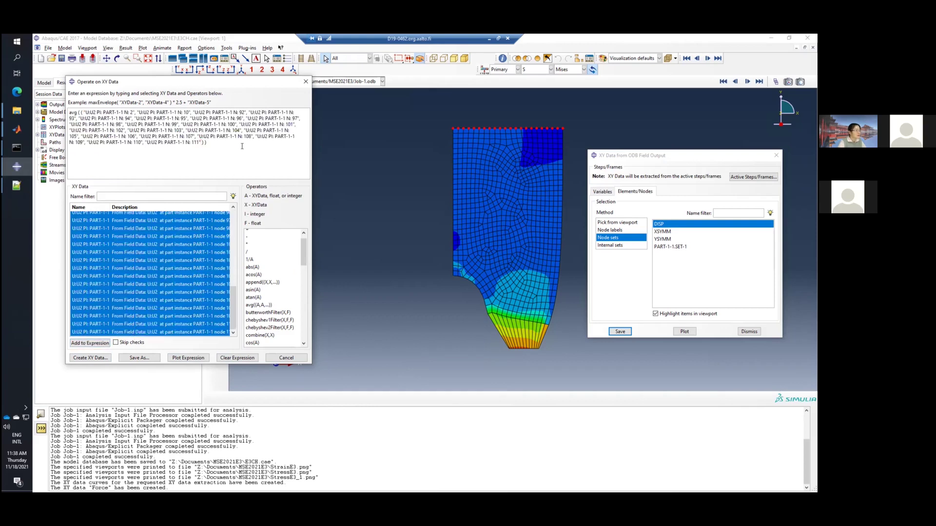
Multiply the averaged U2 expression by 2 and save the result as XY data named Disp
text() ))
scroll(470, 172, down, 5)
scroll(470, 267, up, 2)
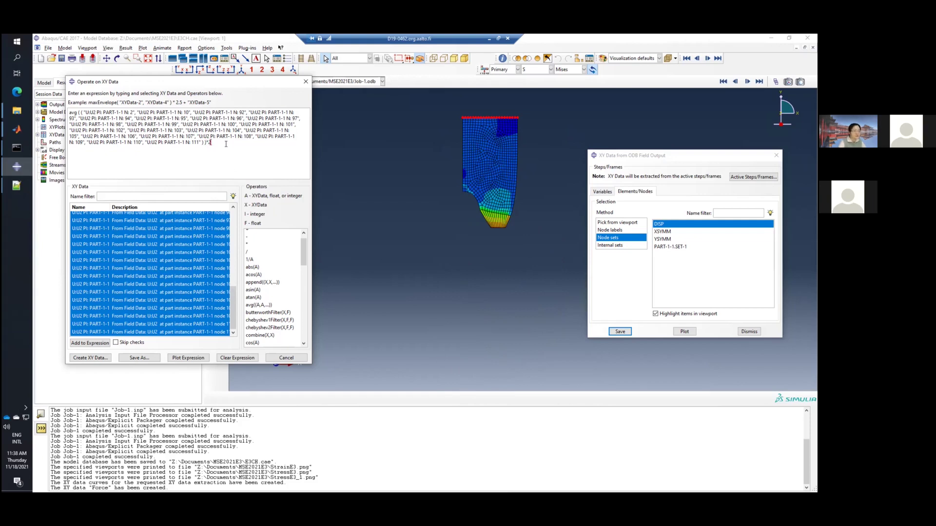
click(151, 359)
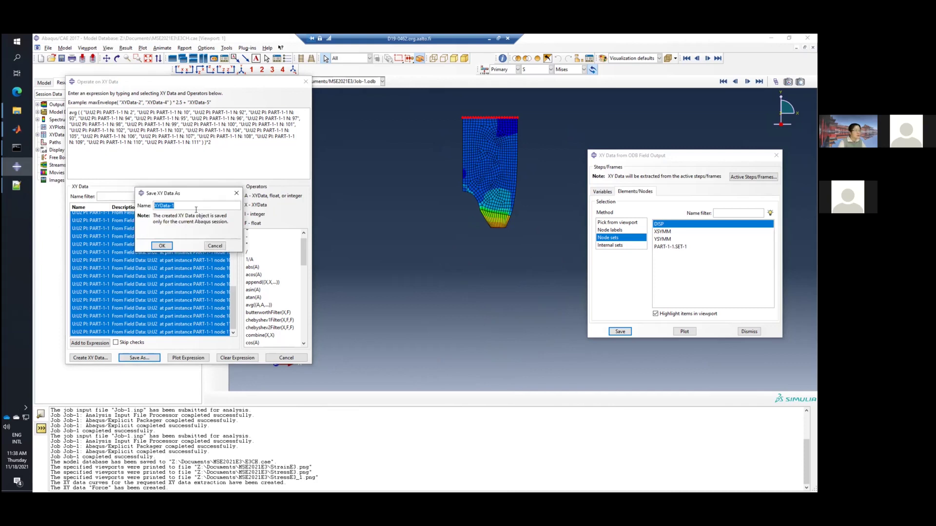
text(Disp)
click(162, 247)
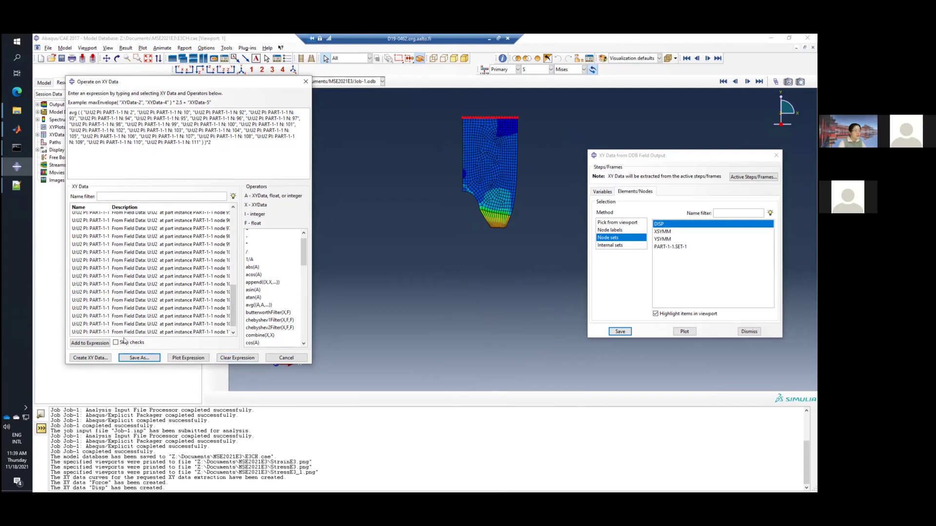
Clear the expression, uncover the toolbox, and check the saved Disp and Force curves in the XY Data Manager
click(238, 358)
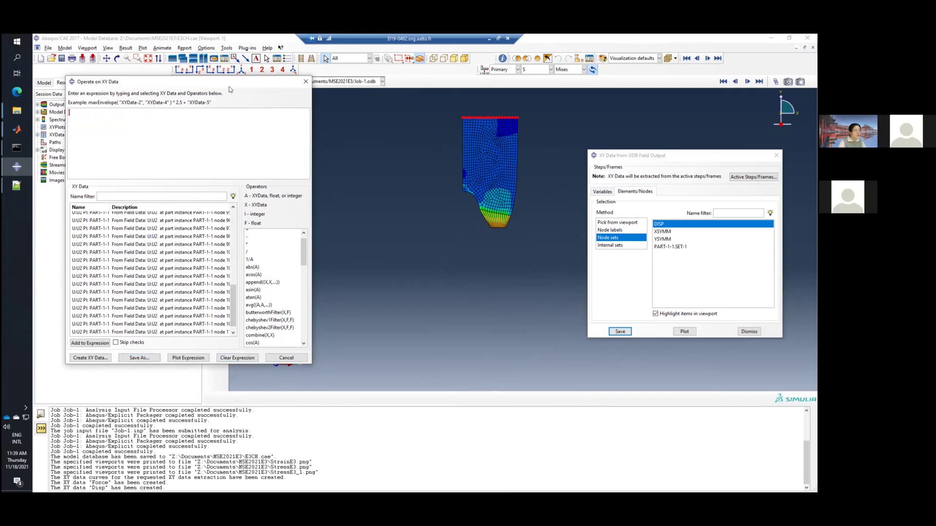
drag(171, 82, 363, 83)
click(752, 333)
click(224, 259)
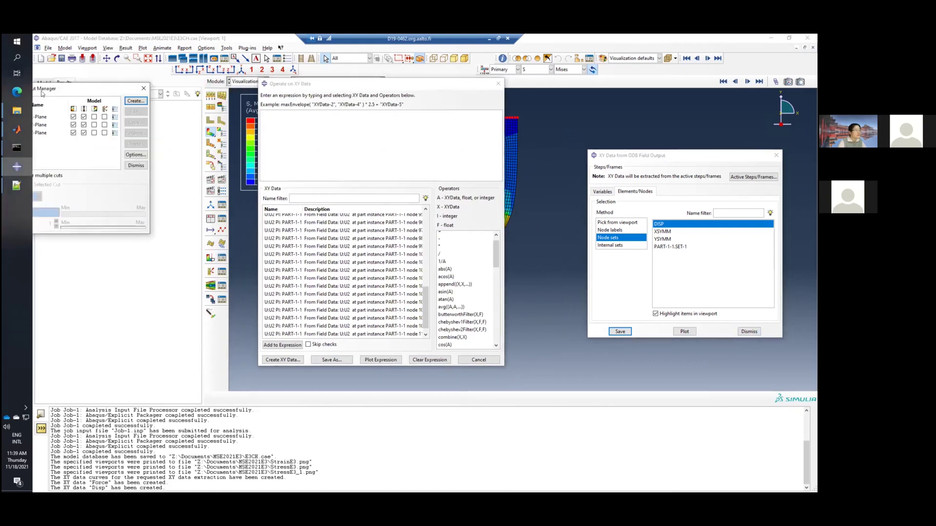
click(143, 88)
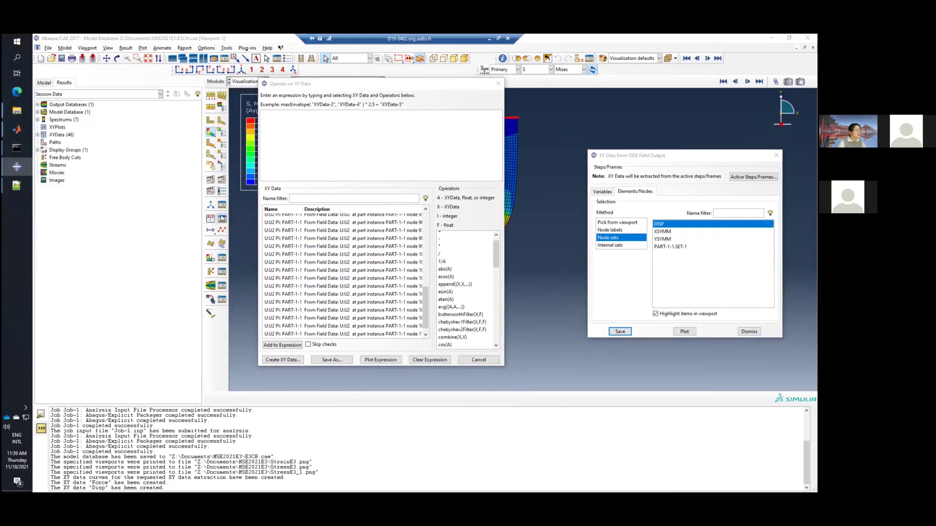
click(222, 219)
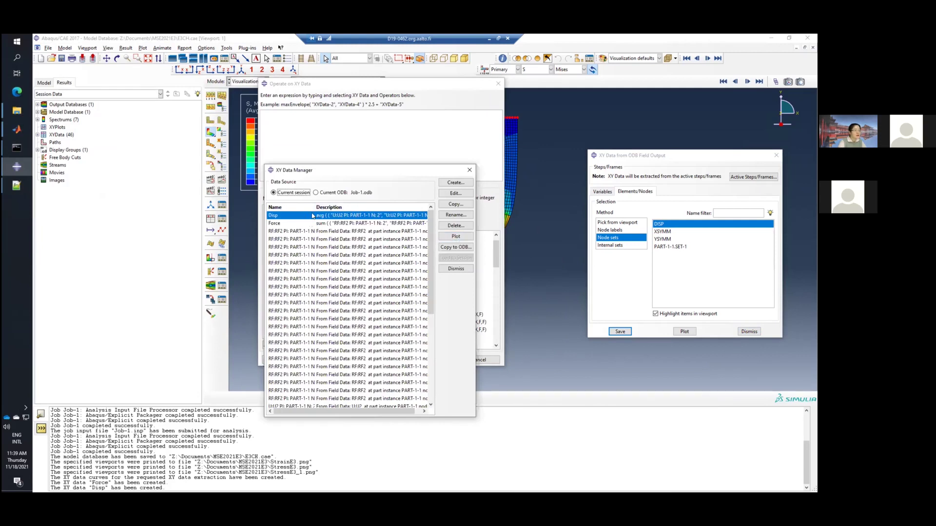
click(281, 224)
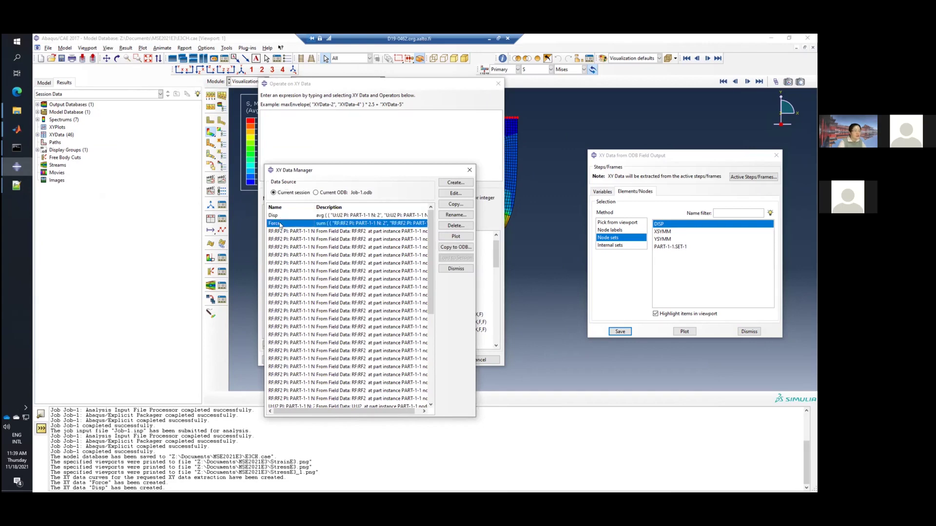
click(282, 216)
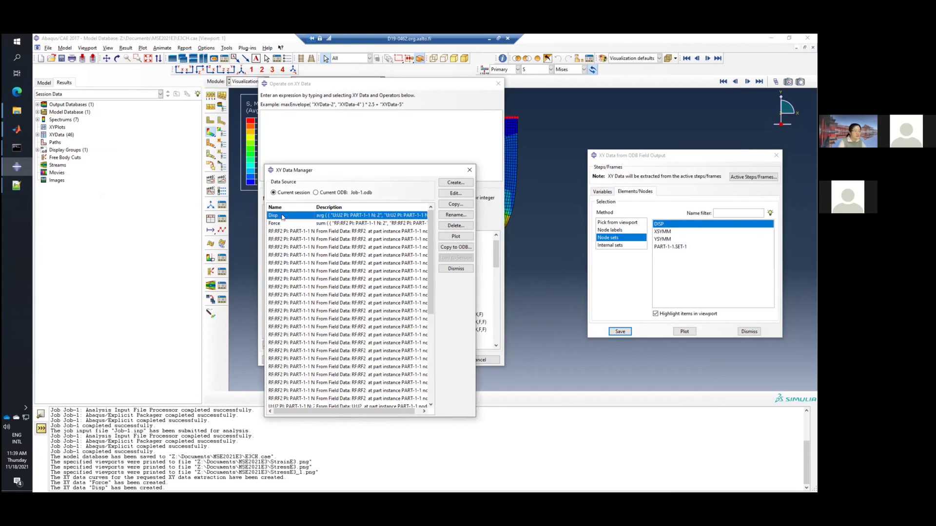
Build a combine expression in Operate on XY Data with Disp as the first and Force as the second argument
click(424, 142)
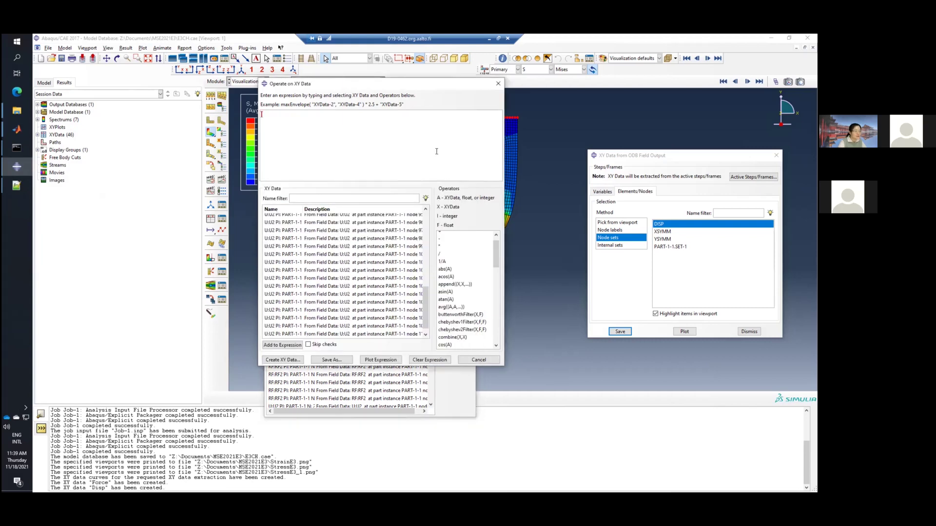
click(457, 338)
scroll(368, 276, up, 10)
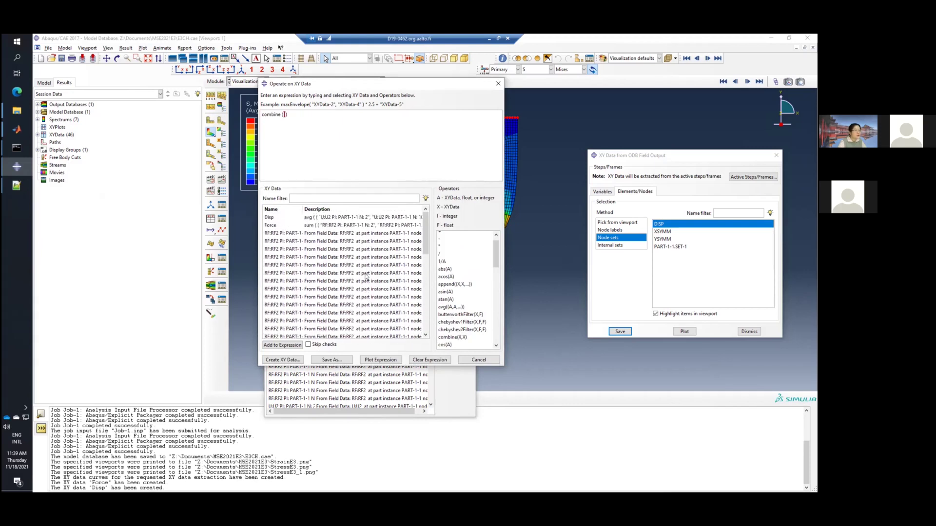
click(272, 218)
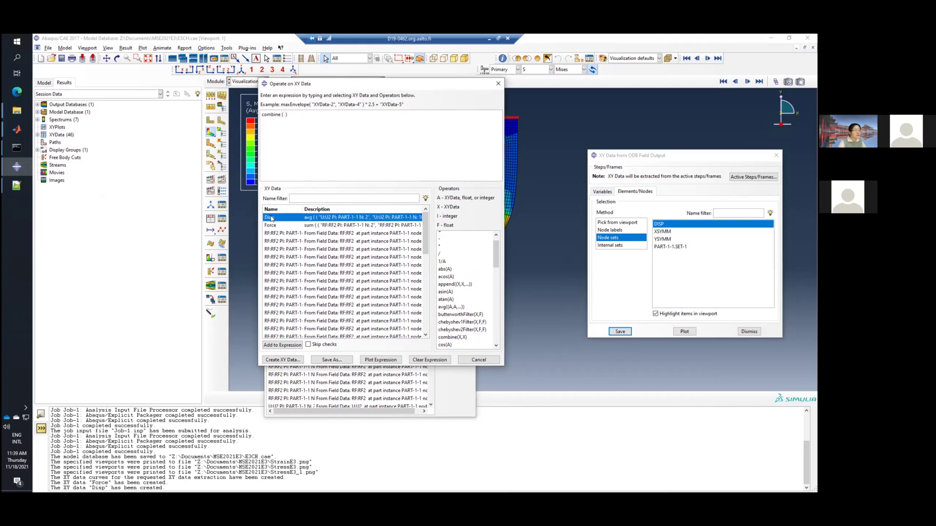
click(283, 346)
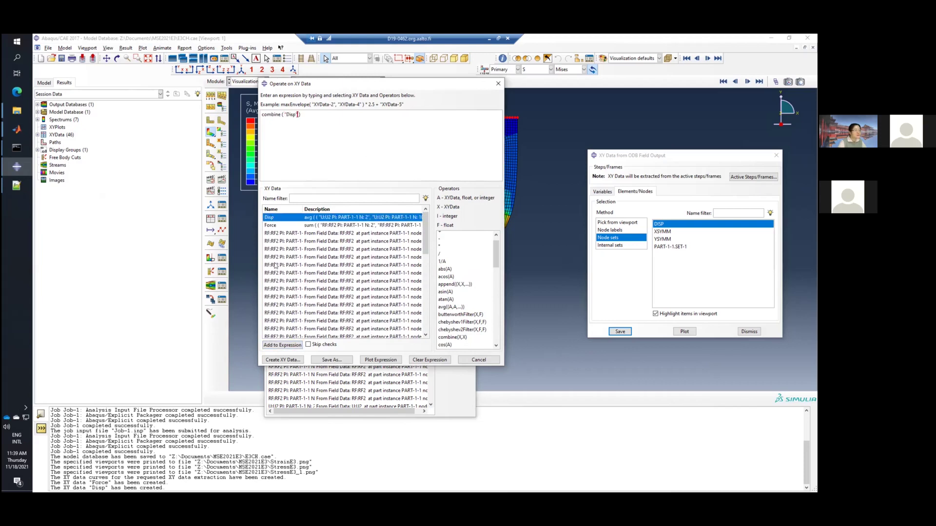
click(284, 226)
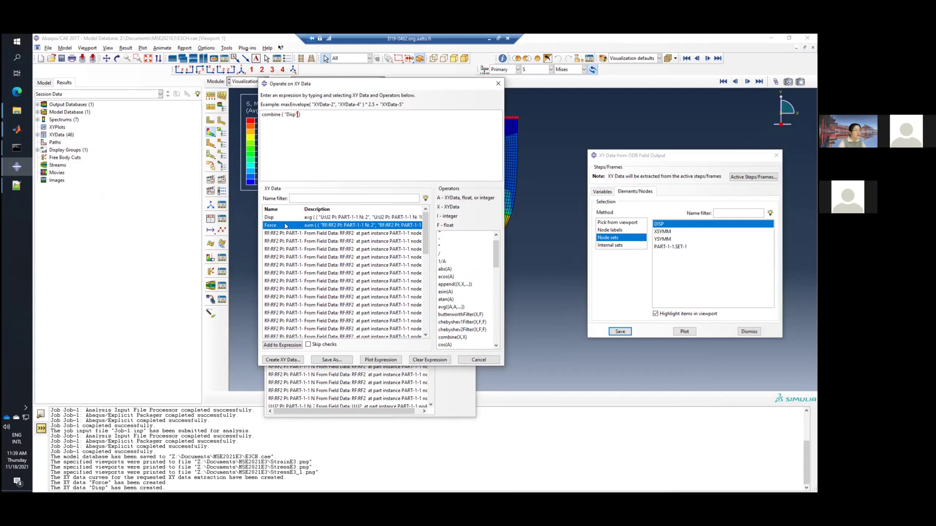
click(297, 346)
Save the combined Disp and Force data as Plot and close Operate on XY Data
click(336, 360)
text(Flot)
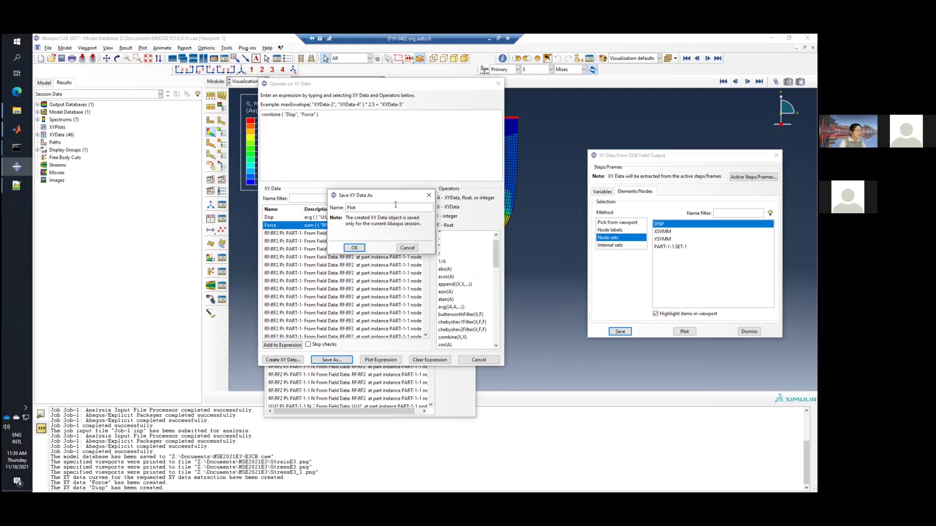
click(355, 248)
click(479, 360)
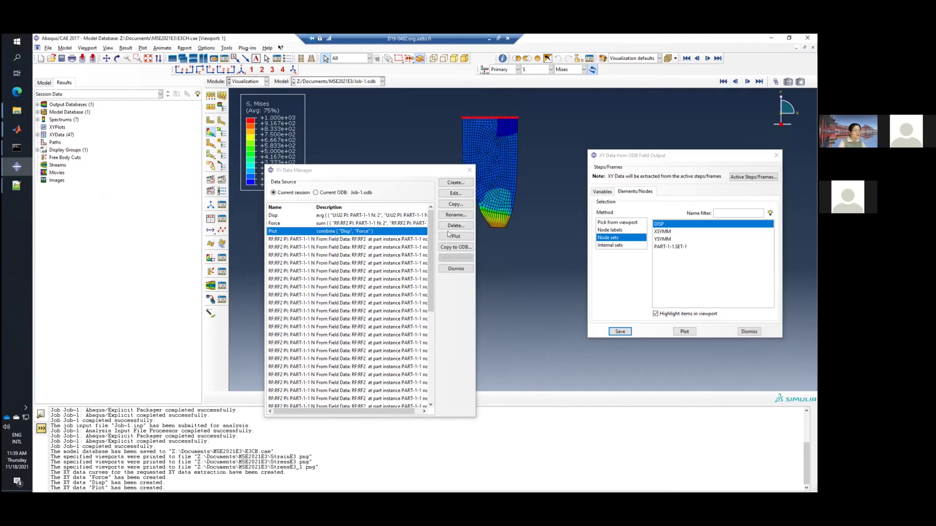
Plot the combined force-displacement curve named Plot from the XY Data Manager and clear the dialogs covering it
click(469, 170)
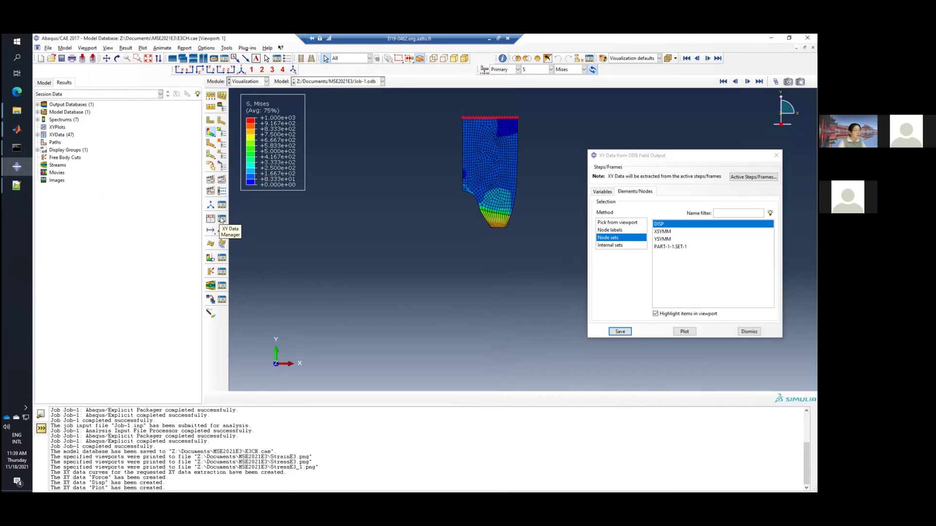
click(222, 220)
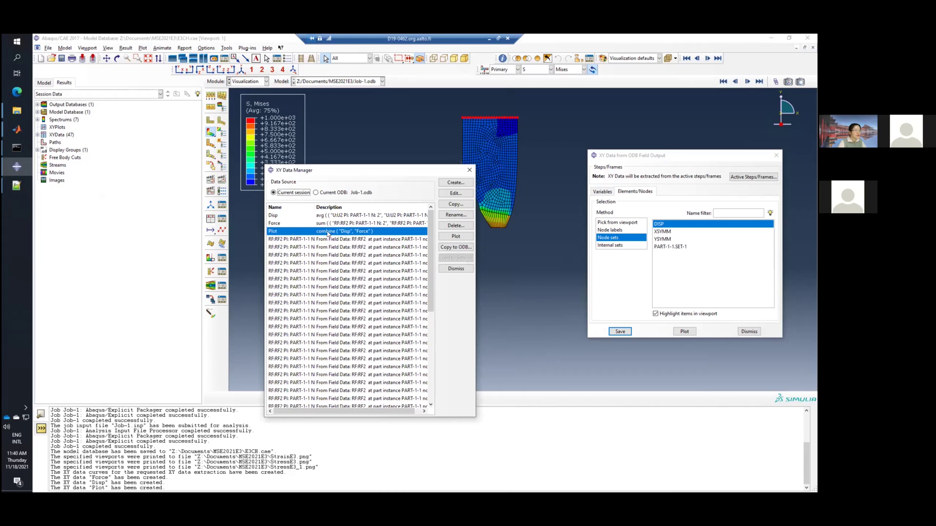
click(456, 237)
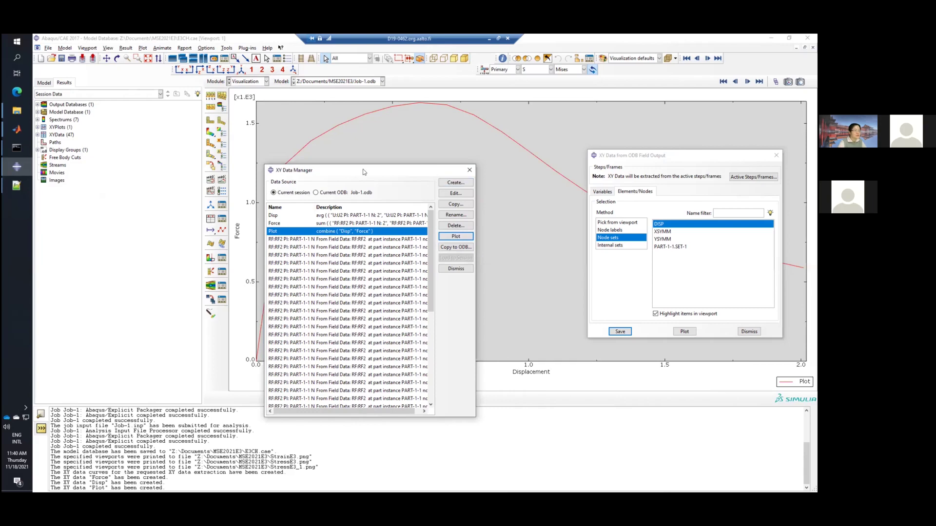
drag(363, 170, 181, 160)
click(749, 332)
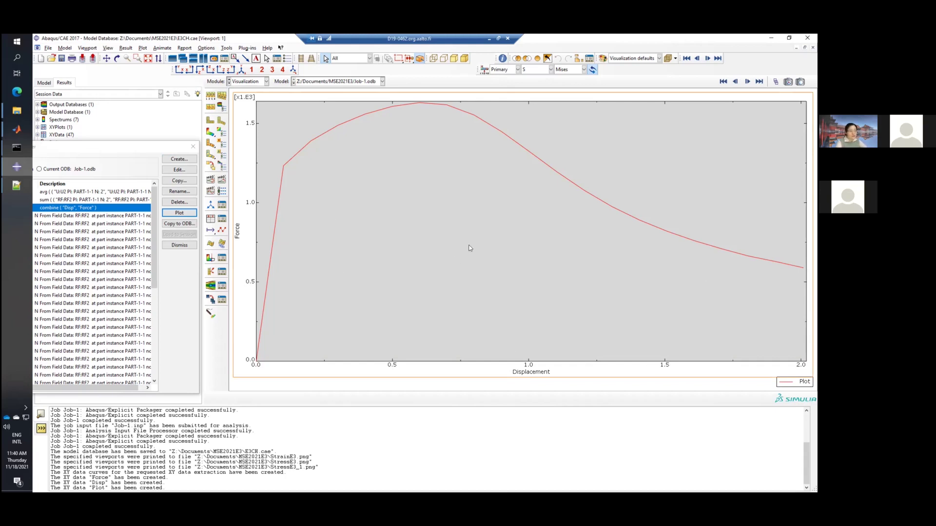
click(193, 146)
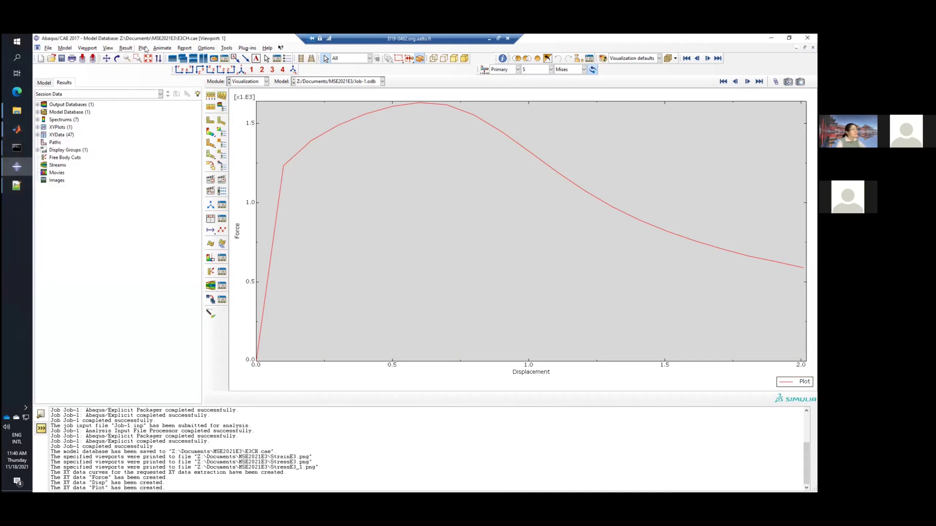
Write an XY report of the Disp and Force data to abaqus.rpt with appending to file turned off
click(184, 48)
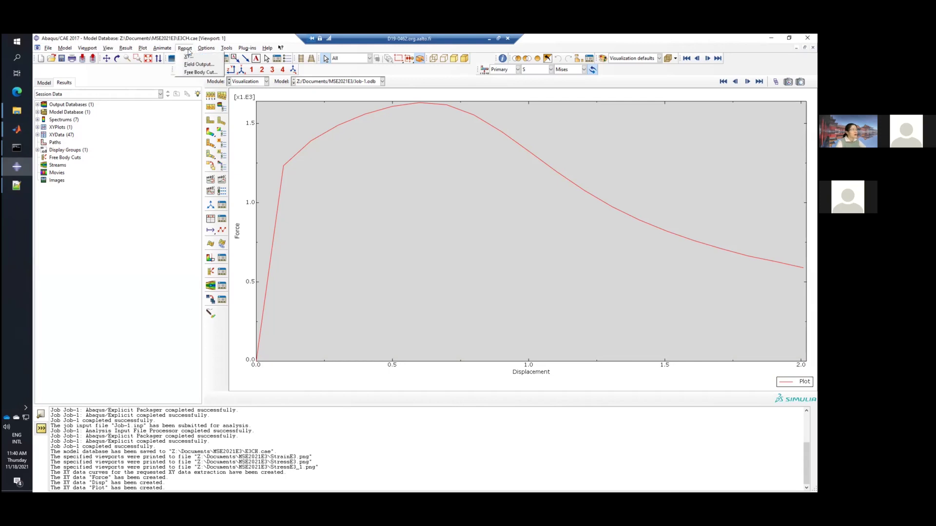
click(190, 57)
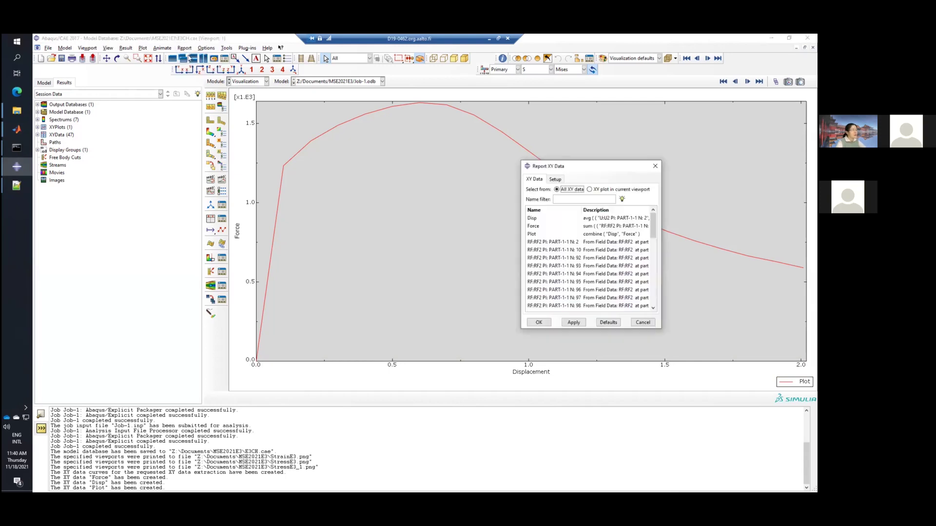
click(536, 219)
shift+click(538, 227)
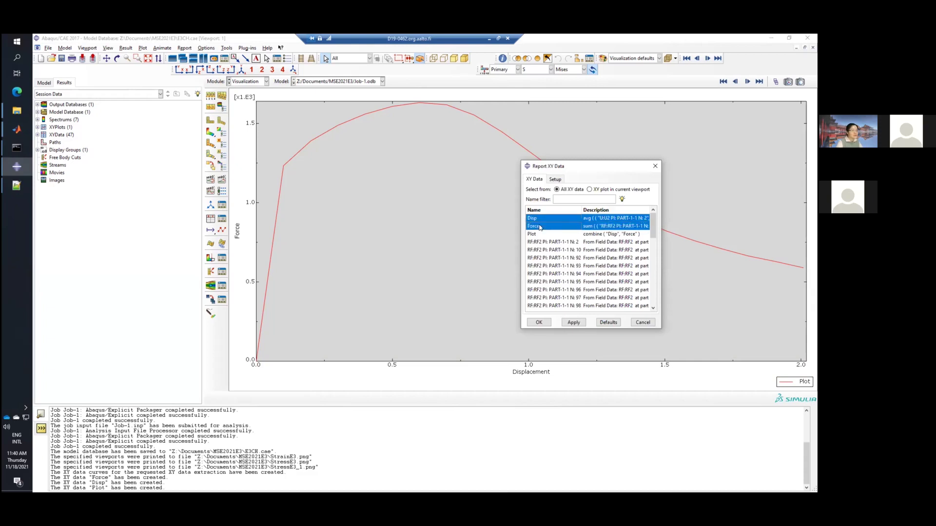
click(558, 180)
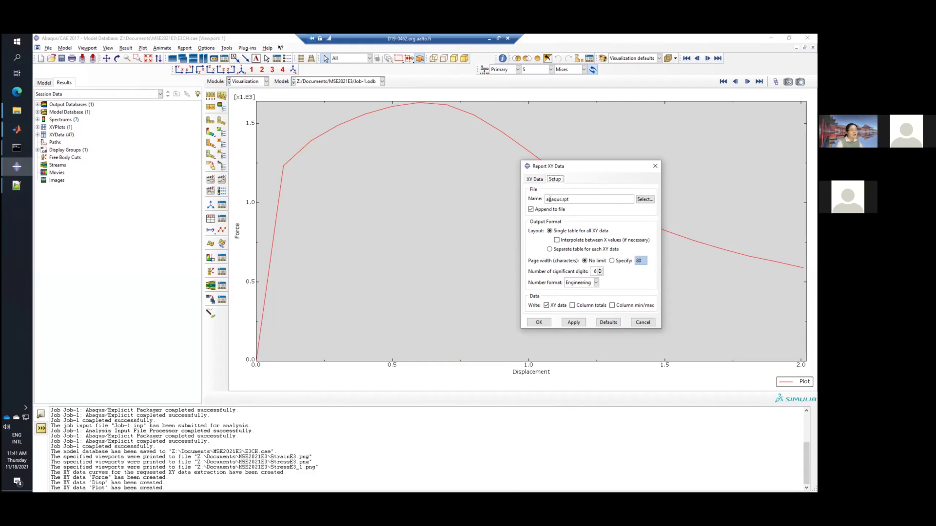
click(532, 210)
click(541, 323)
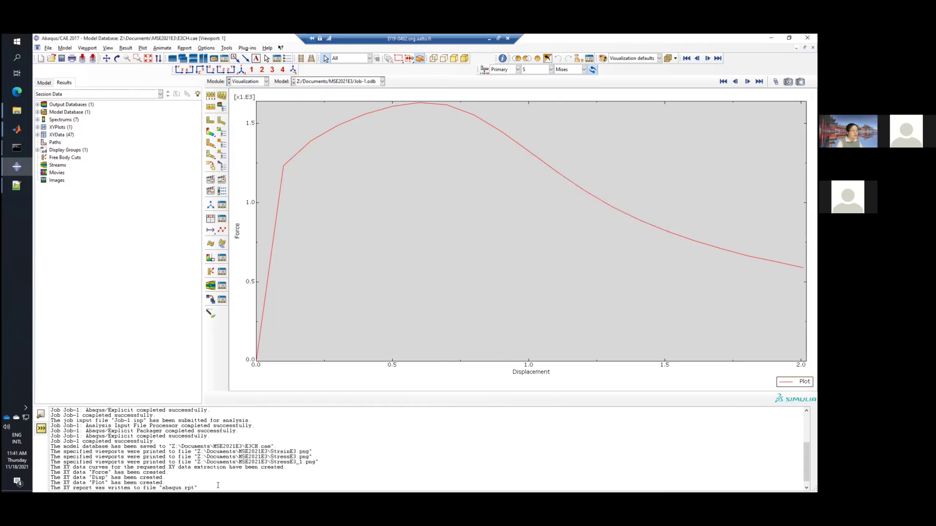
Switch to the MSE2021E3 folder in File Explorer and select the report file abaqus.rpt
mouse_move(16, 110)
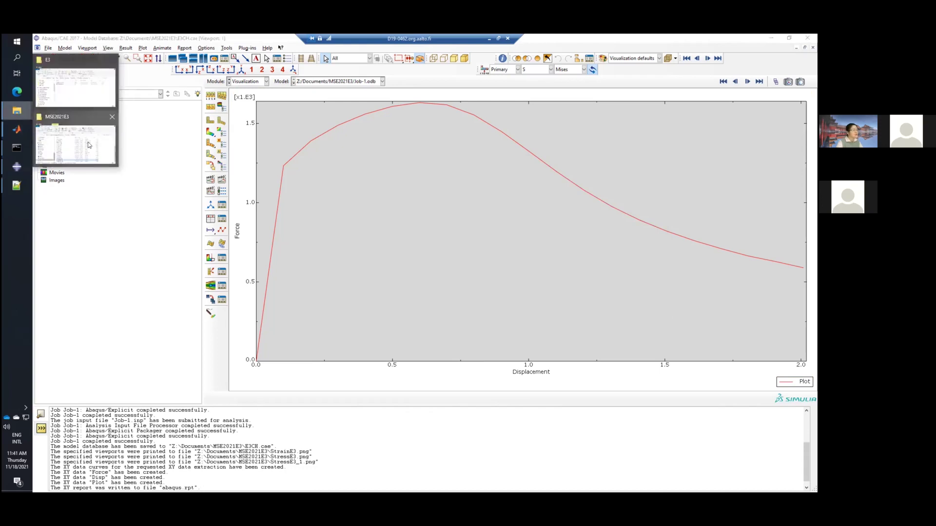
click(89, 144)
scroll(405, 296, up, 3)
scroll(406, 296, down, 1)
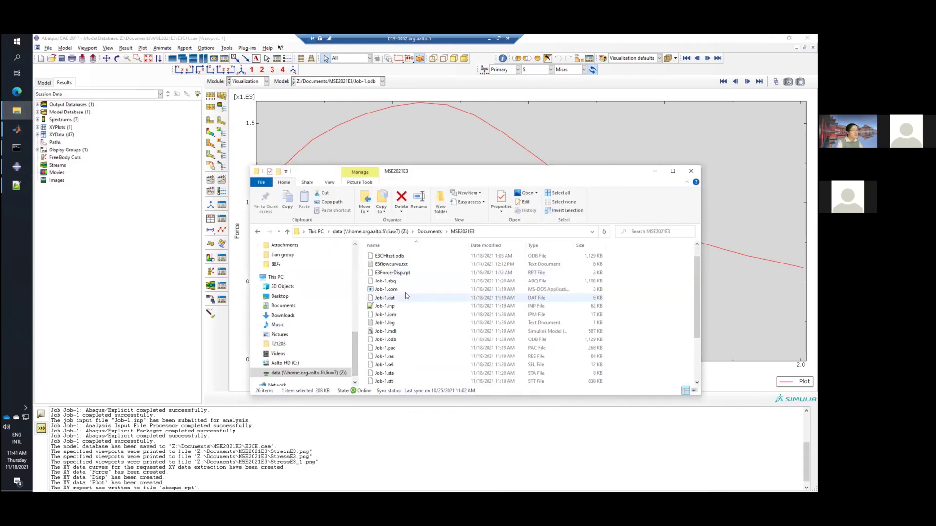
scroll(406, 296, up, 1)
scroll(405, 296, down, 4)
click(392, 383)
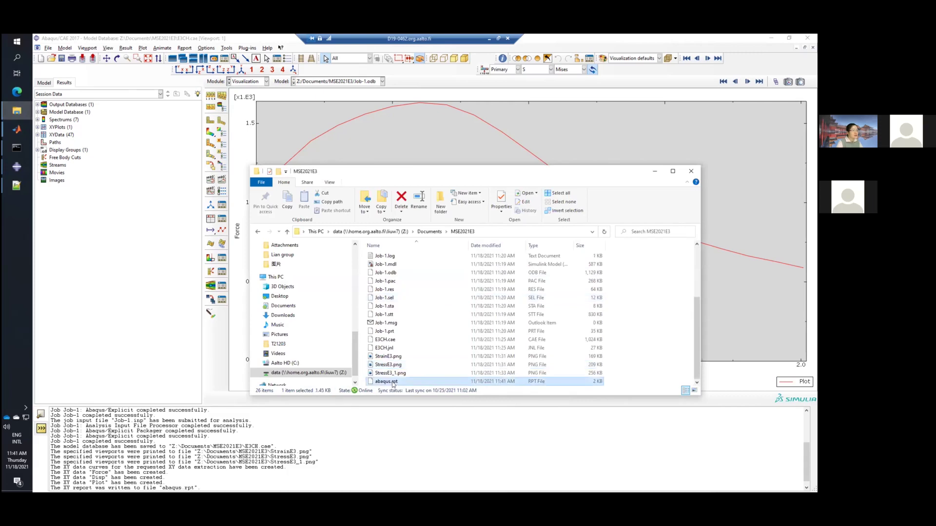
Open abaqus.rpt in Notepad++, maximize its window and examine the X, Disp and Force data columns
right_click(393, 383)
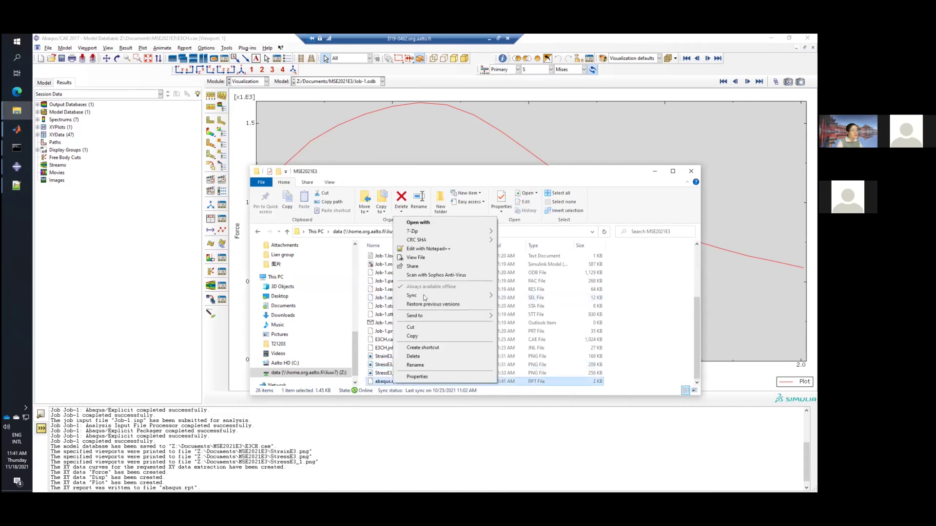
click(437, 250)
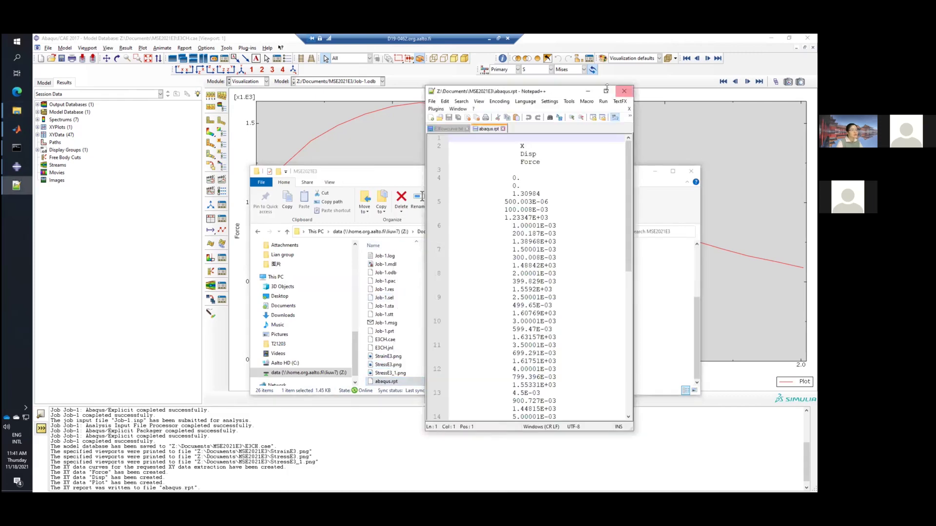
click(606, 92)
drag(123, 83, 162, 243)
click(146, 116)
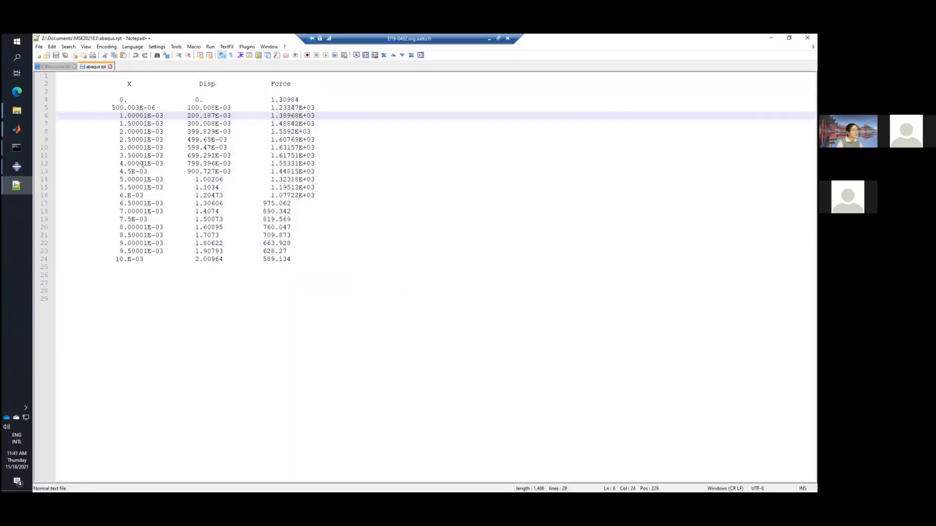
click(205, 107)
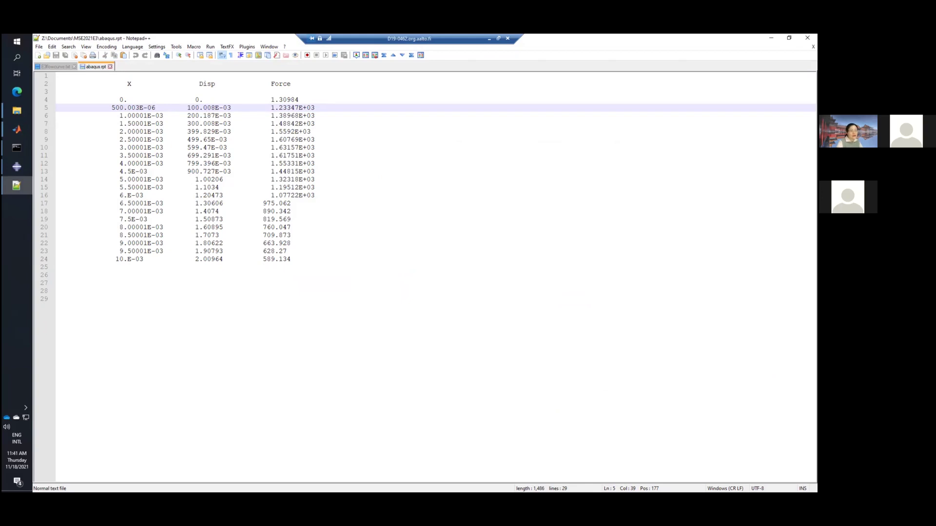
Switch to the PowerPoint slide show, page from the Step 7 results slides to the GTN model slides, and return to the report in Notepad++
key(alt+Tab)
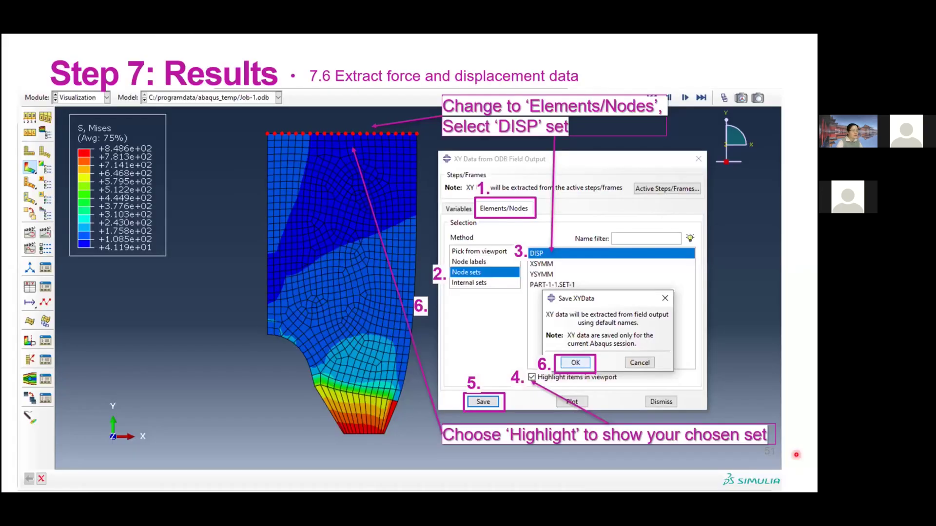
click(441, 353)
key(Right)
key(Right)
key(Right)
key(Right)
key(Right)
key(Right)
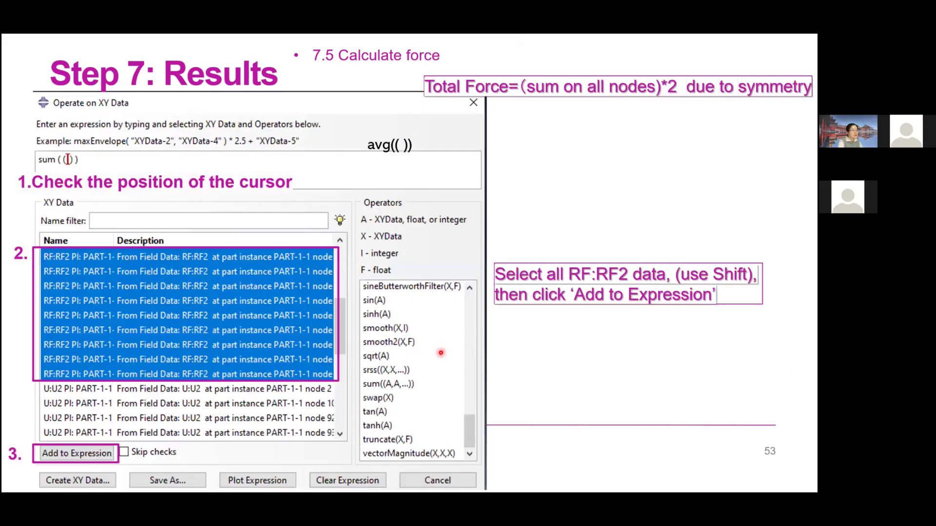
key(Right)
key(Right)
key(Right)
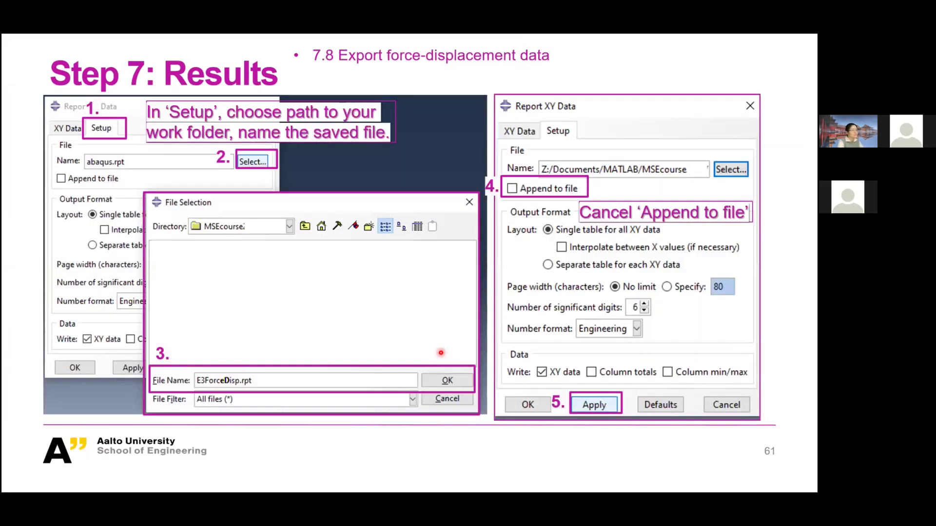
key(Right)
key(Right)
key(Right)
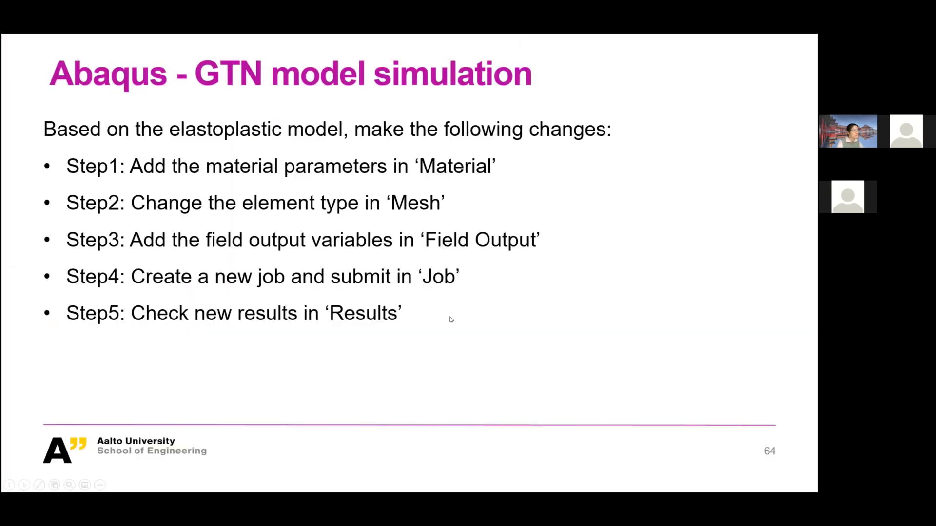
key(Right)
key(Right)
key(alt+Tab)
click(450, 316)
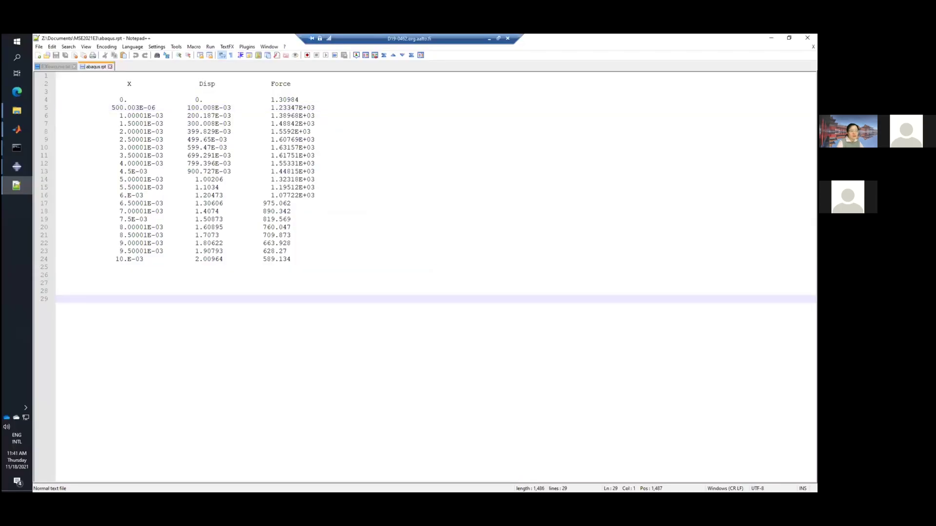
Switch to the MSE Exercise 3 presentation in PowerPoint and show slide 76 with the force–displacement prediction chart
key(alt+Tab)
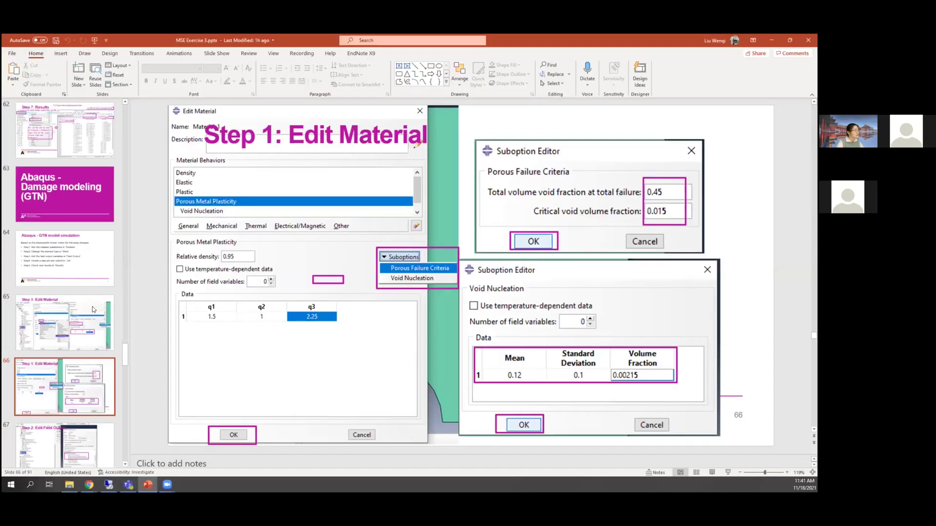
scroll(95, 308, down, 5)
scroll(95, 309, down, 12)
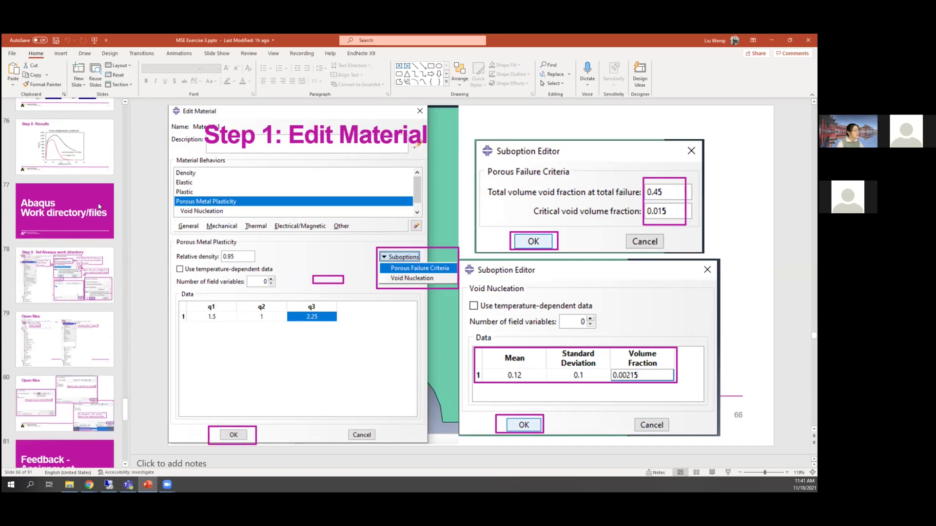
click(100, 208)
key(Up)
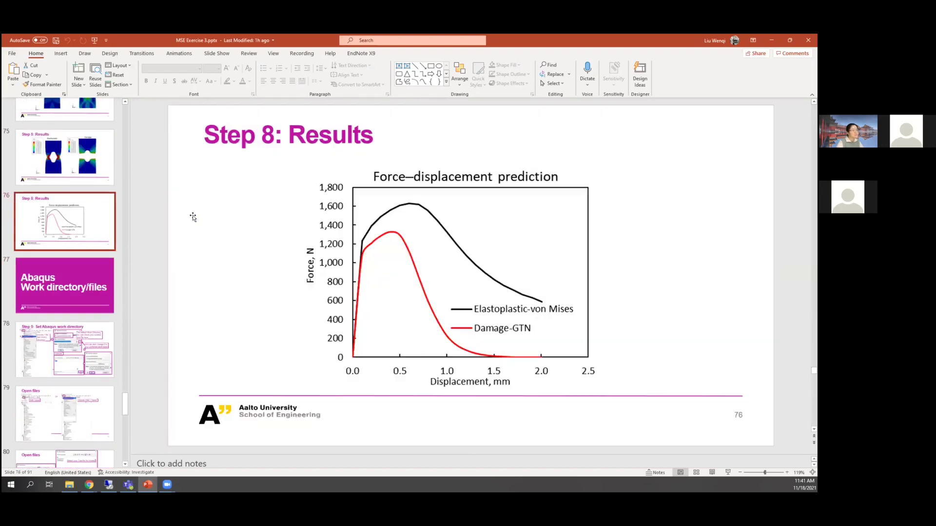